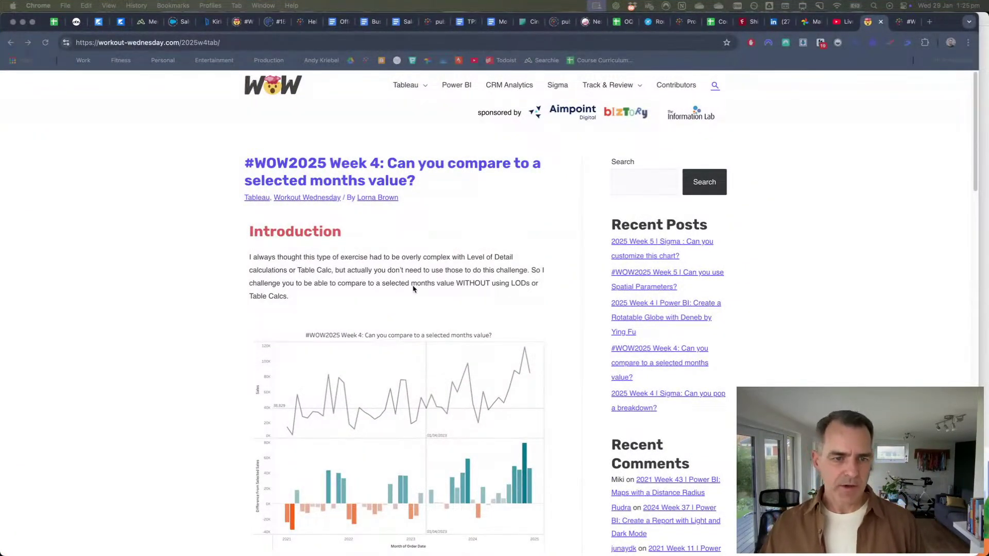
Step: Scroll the challenge page to Requirements and highlight the 'No LODs or Table Calcs' bullet
{"action": "scroll", "coordinate": [414, 289], "scroll_direction": "down", "scroll_amount": 3}
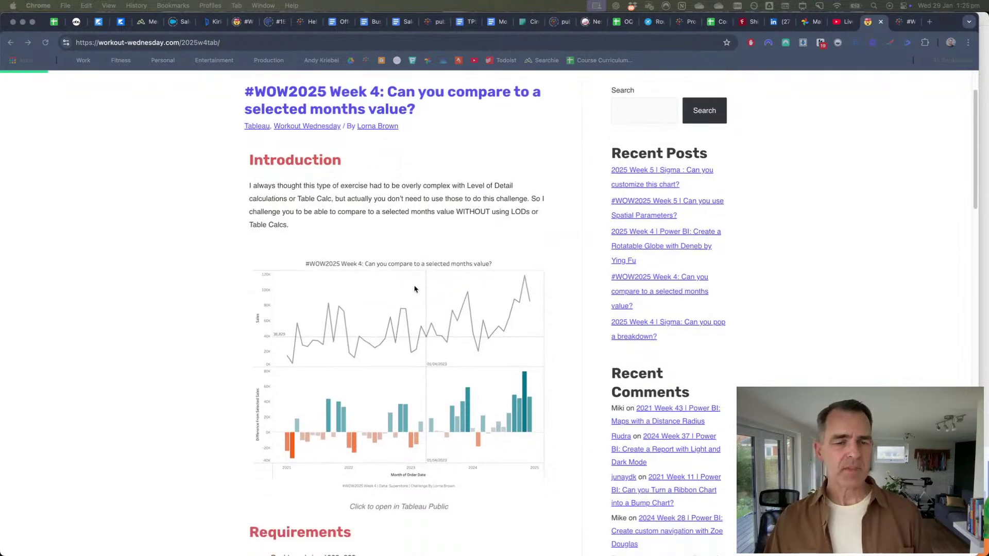
{"action": "scroll", "coordinate": [414, 289], "scroll_direction": "down", "scroll_amount": 3}
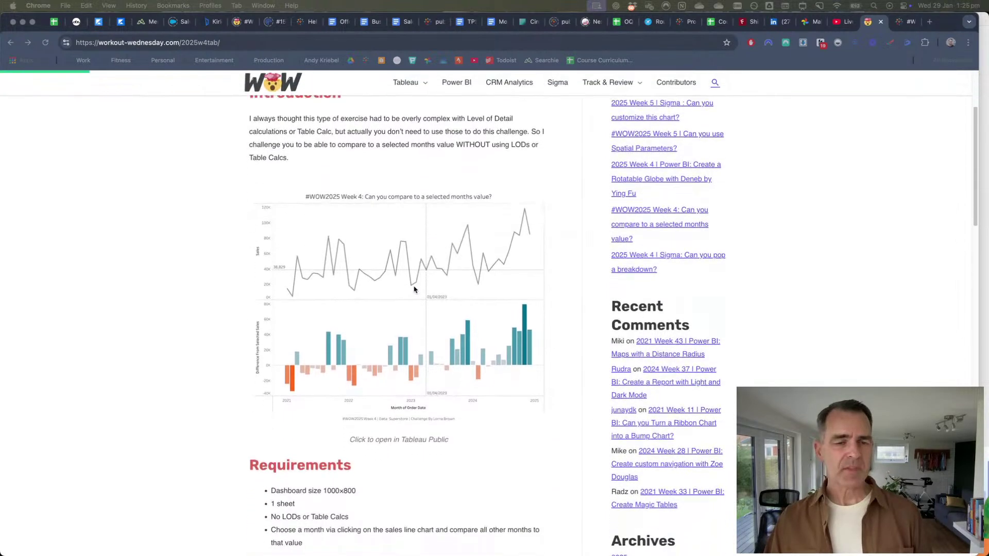
{"action": "scroll", "coordinate": [441, 281], "scroll_direction": "down", "scroll_amount": 2}
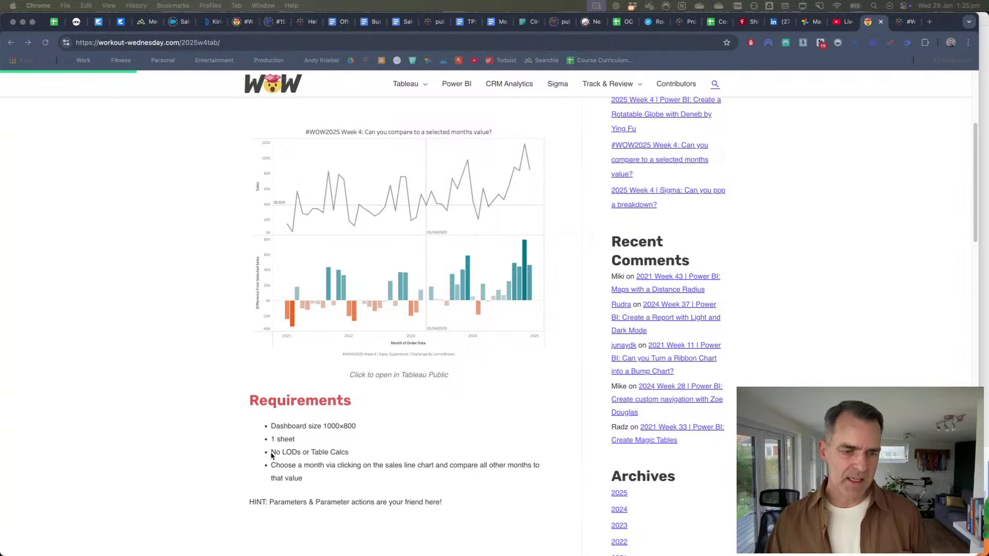
{"action": "key", "text": "super+l"}
{"action": "left_click_drag", "start_coordinate": [272, 453], "coordinate": [369, 455]}
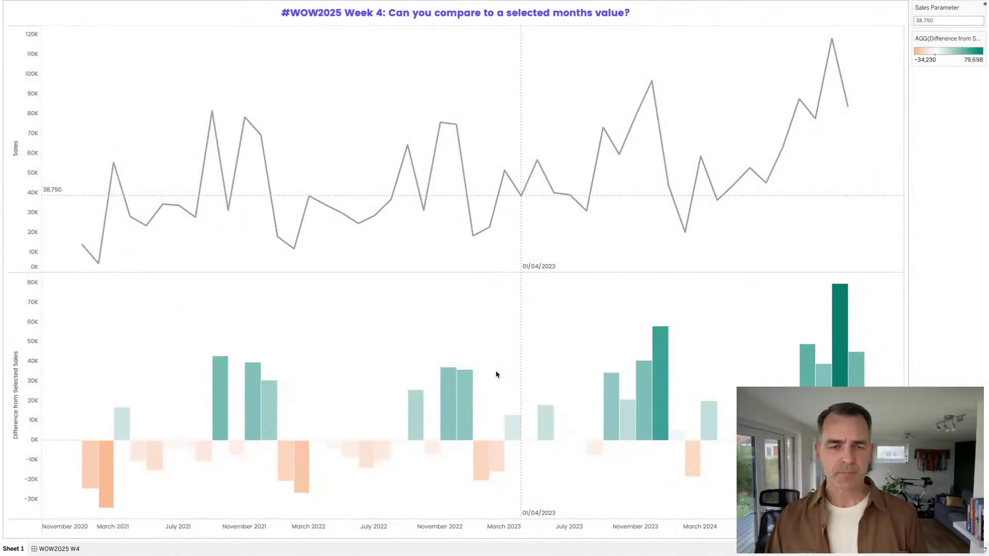
Step: Test the WOW2025 W4 dashboard by selecting November 2022, then October 2021, on the sales line
{"action": "left_click", "coordinate": [52, 548]}
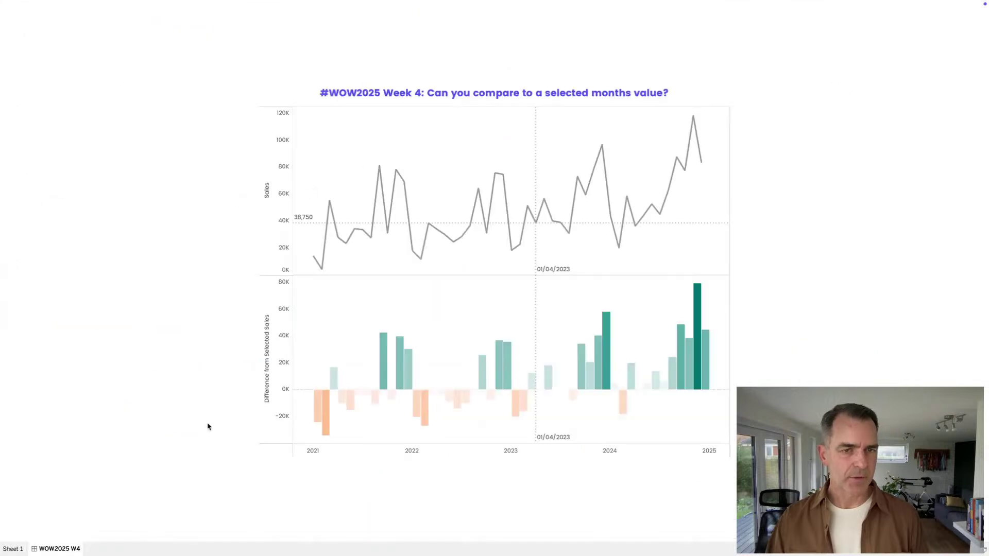
{"action": "left_click", "coordinate": [496, 176]}
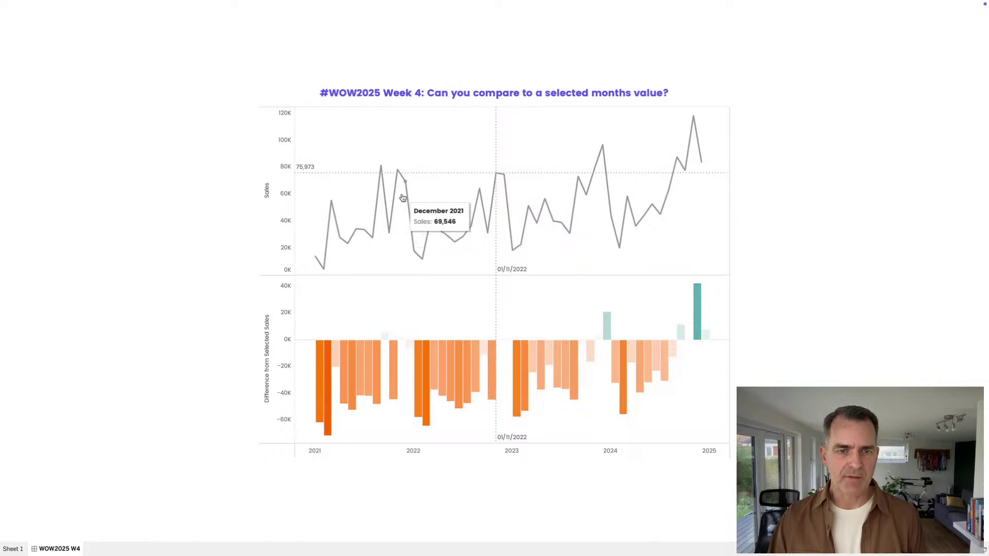
{"action": "left_click", "coordinate": [390, 234]}
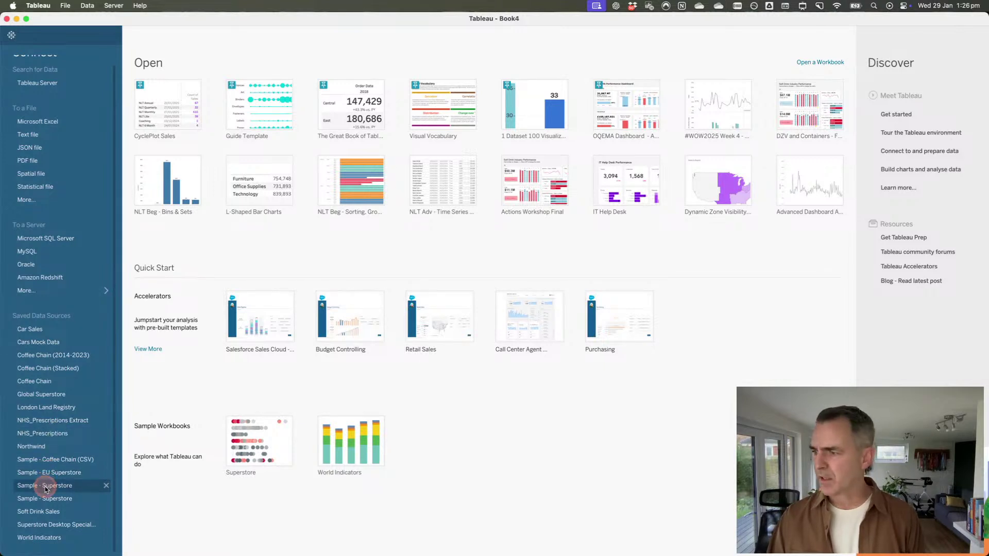
Step: Connect to Sample - Superstore and place continuous MONTH(Order Date) on Columns
{"action": "left_click", "coordinate": [45, 487]}
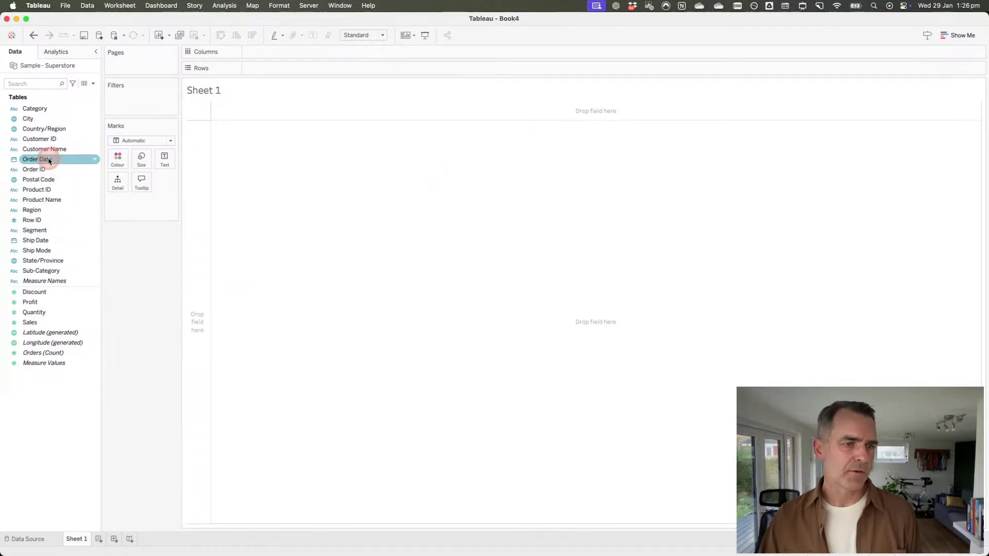
{"action": "left_click_drag", "start_coordinate": [47, 161], "coordinate": [272, 51]}
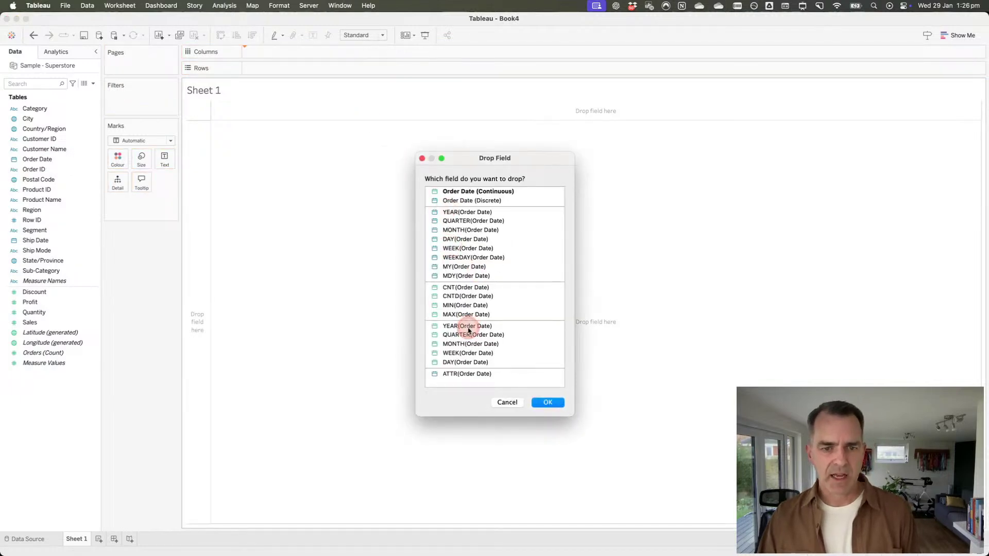
{"action": "left_click", "coordinate": [466, 343]}
{"action": "key", "text": "ctrl+Right"}
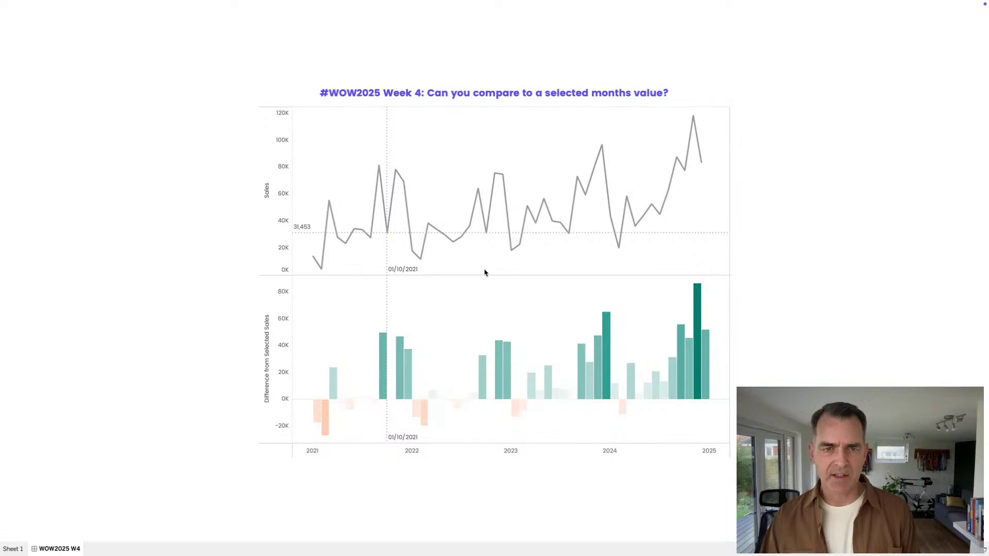
{"action": "key", "text": "ctrl+Left"}
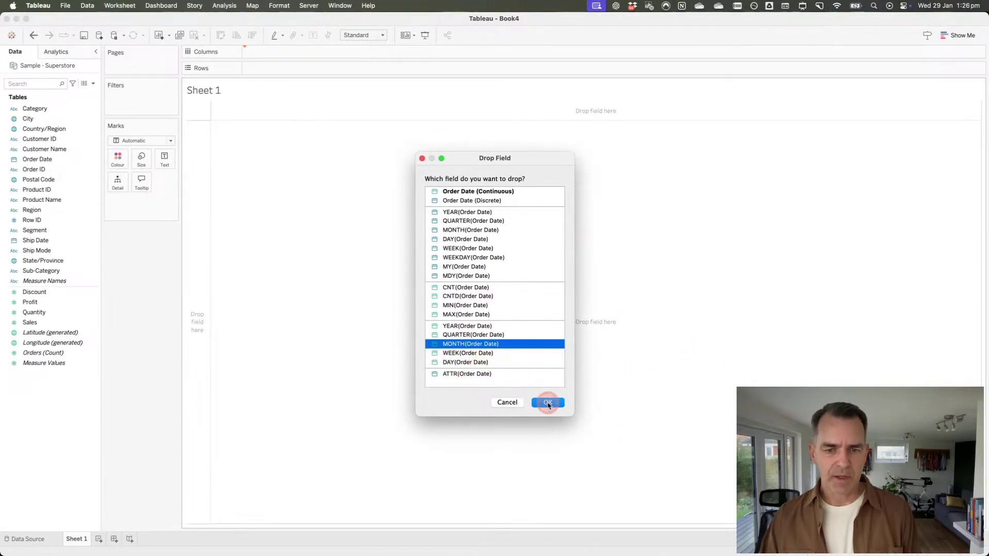
{"action": "left_click", "coordinate": [546, 402]}
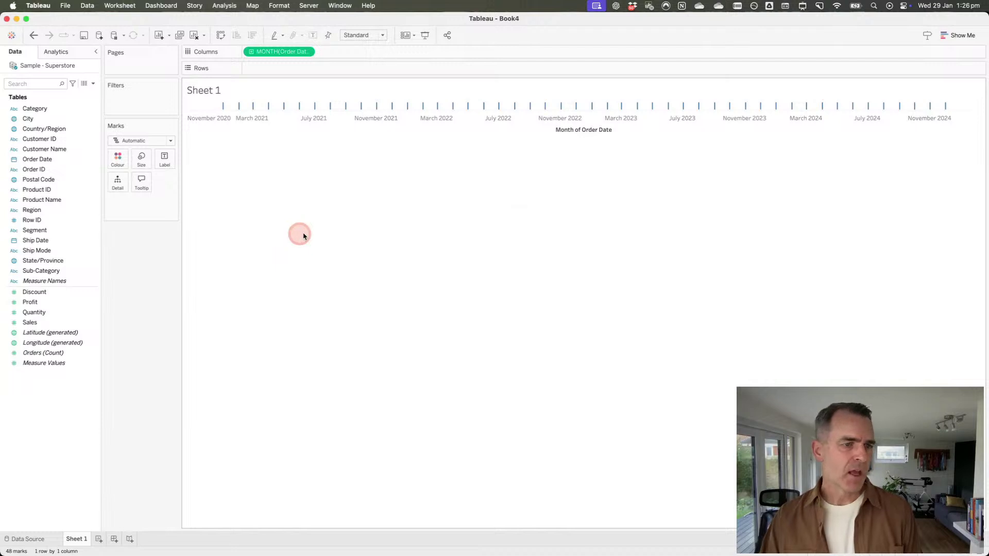
{"action": "left_click", "coordinate": [52, 159]}
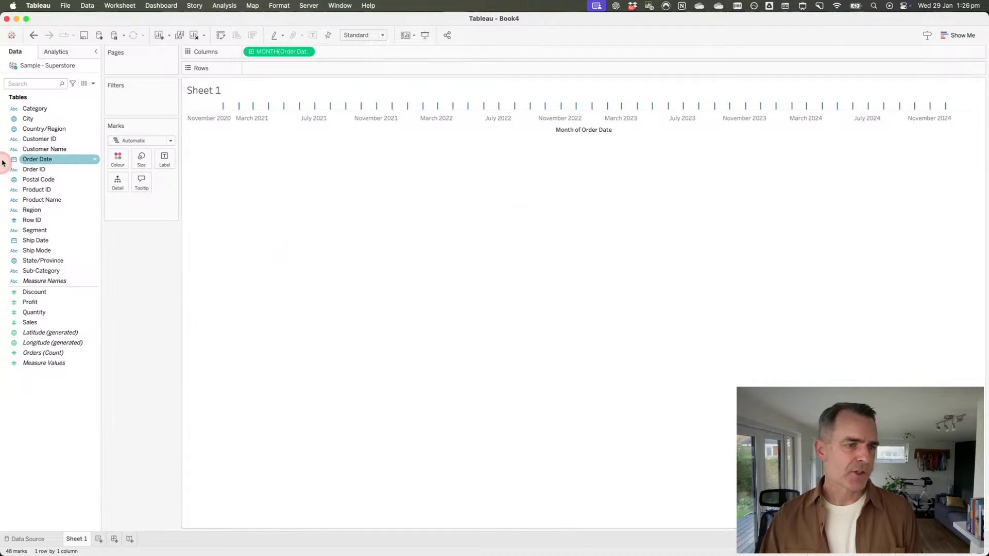
Step: Create a custom date field named Month from Order Date at Months detail as a date value
{"action": "right_click", "coordinate": [58, 161]}
{"action": "mouse_move", "coordinate": [110, 220]}
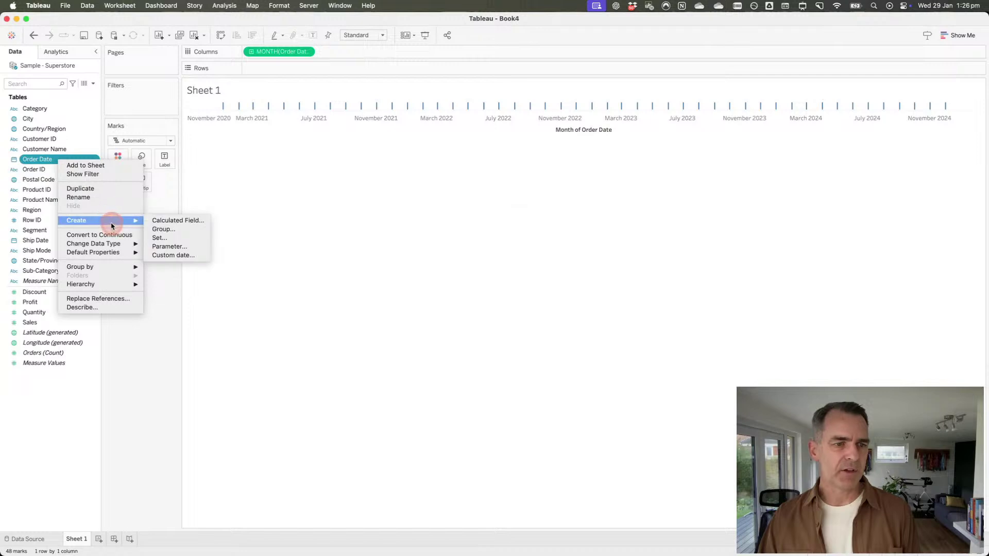
{"action": "left_click", "coordinate": [187, 256]}
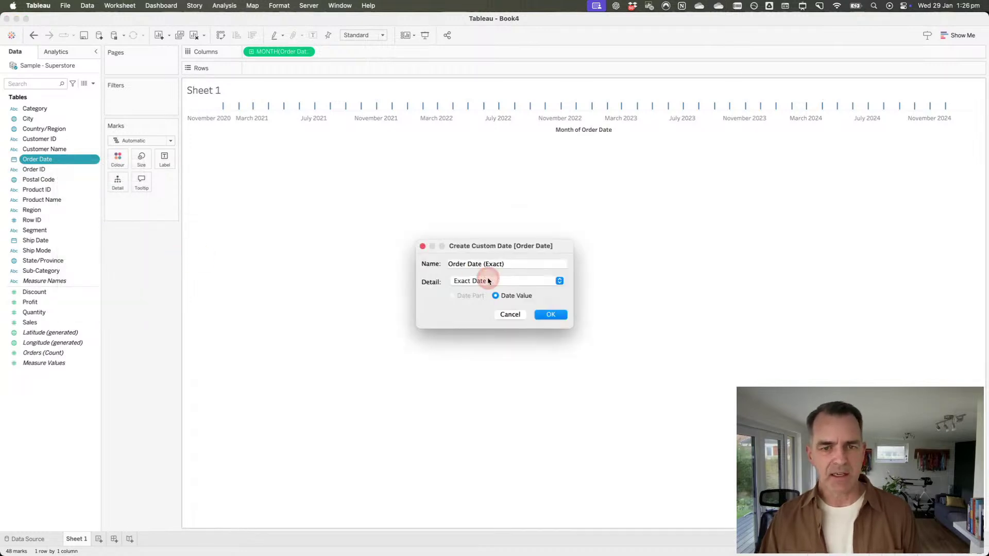
{"action": "left_click_drag", "start_coordinate": [515, 264], "coordinate": [397, 261]}
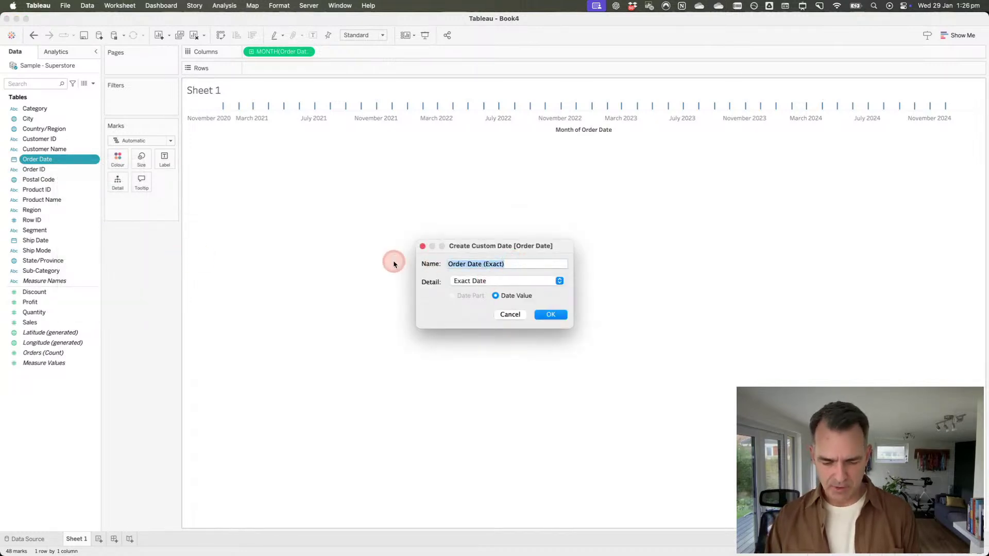
{"action": "type", "text": "Month"}
{"action": "left_click", "coordinate": [472, 280]}
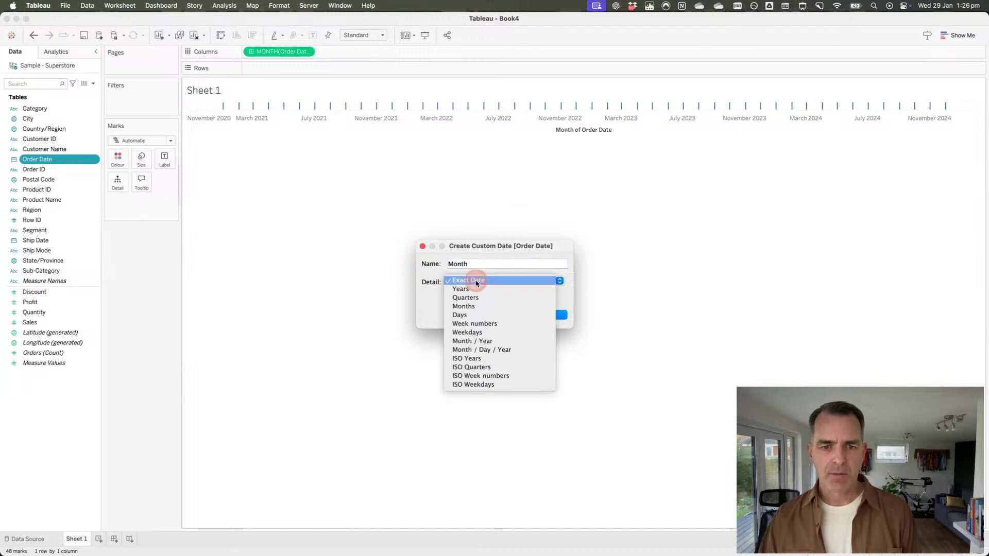
{"action": "left_click", "coordinate": [473, 307]}
{"action": "left_click", "coordinate": [521, 299]}
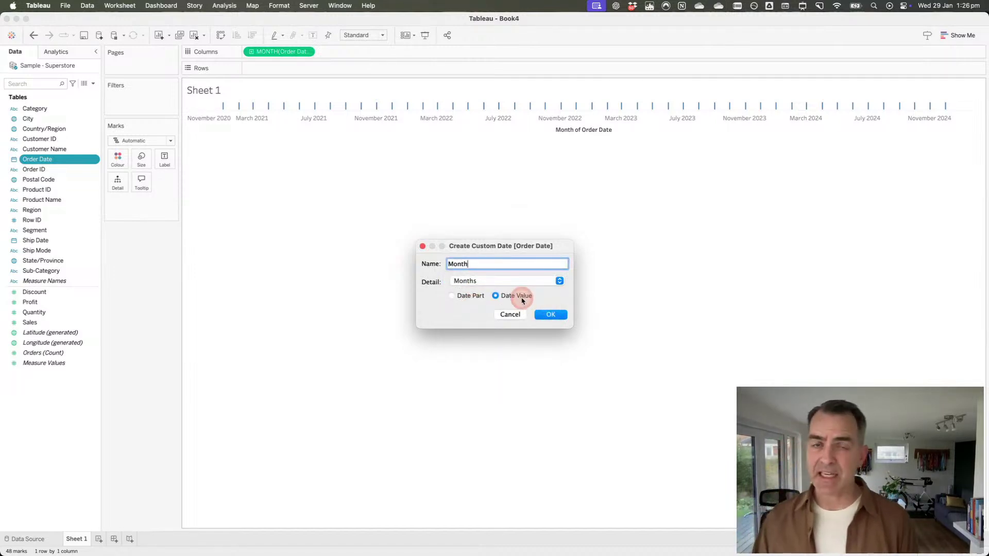
{"action": "left_click", "coordinate": [548, 318]}
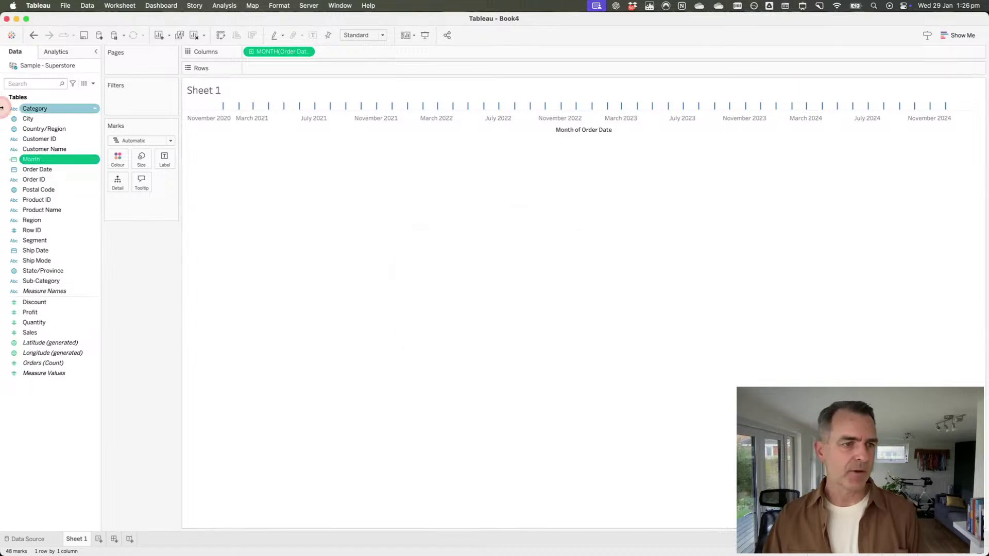
Step: Replace MONTH(Order Date) on Columns with the new Month field
{"action": "left_click_drag", "start_coordinate": [33, 161], "coordinate": [269, 52]}
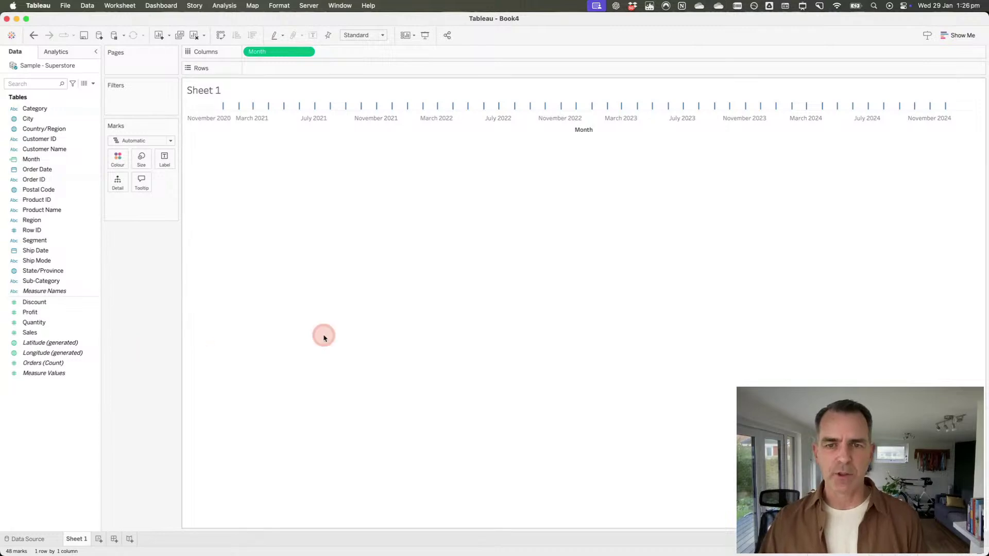
{"action": "key", "text": "ctrl+Right"}
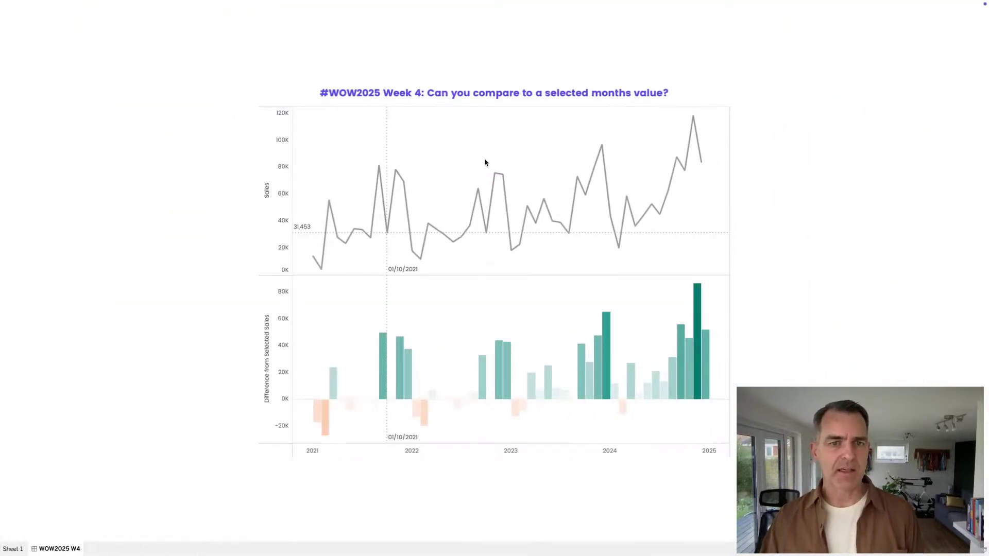
{"action": "key", "text": "ctrl+Left"}
Step: Put SUM(Sales) on Rows to draw the monthly sales line from November 2020 to November 2024
{"action": "left_click", "coordinate": [65, 290]}
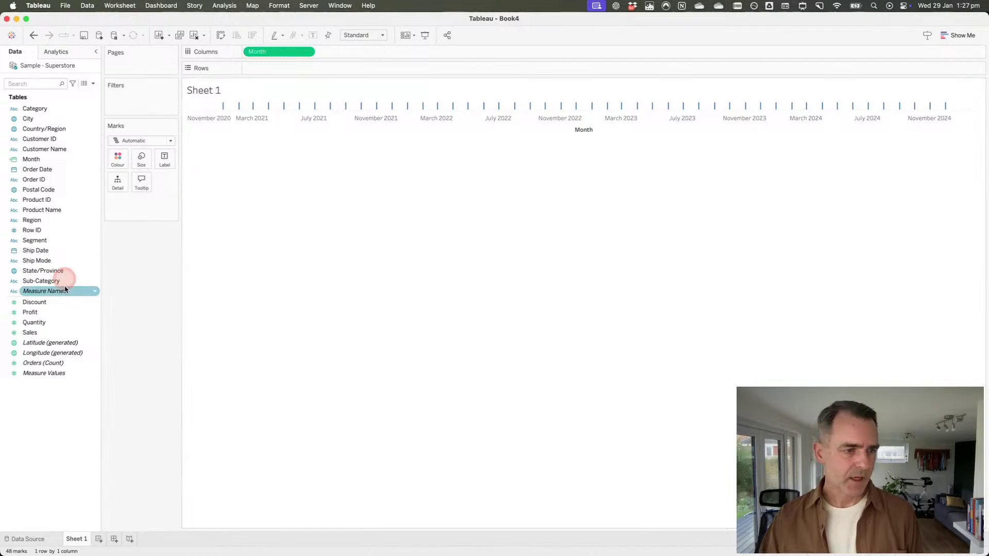
{"action": "left_click_drag", "start_coordinate": [31, 332], "coordinate": [264, 64]}
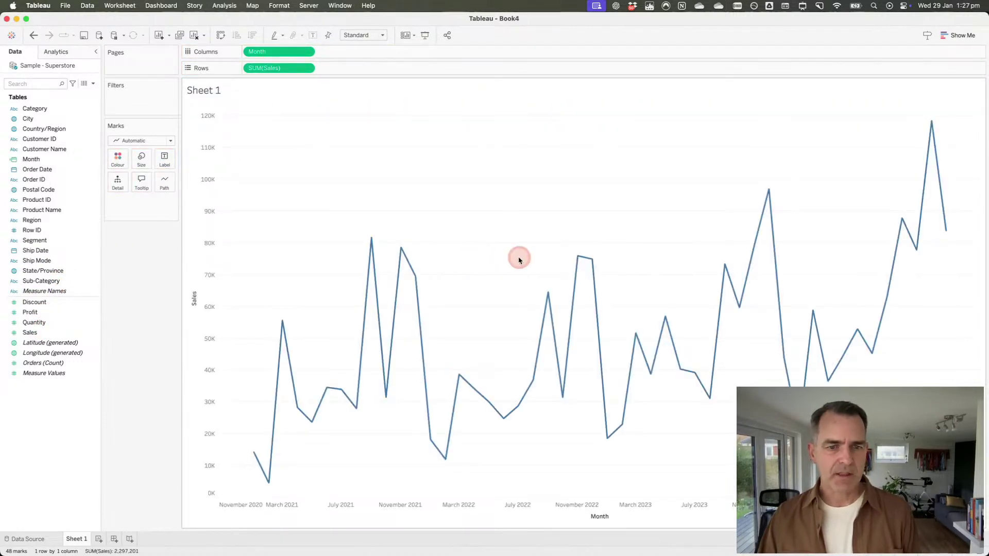
{"action": "mouse_move", "coordinate": [578, 257]}
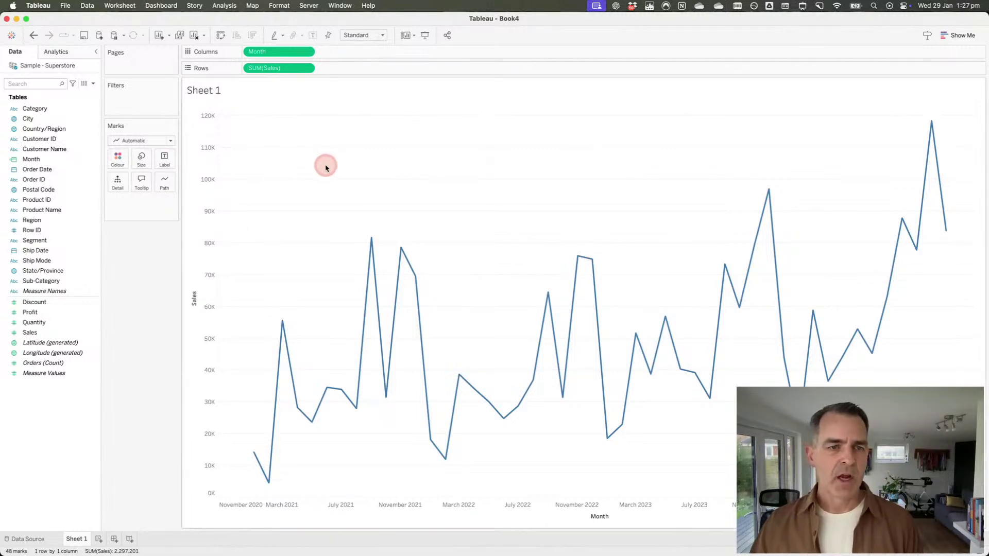
{"action": "key", "text": "ctrl+Right"}
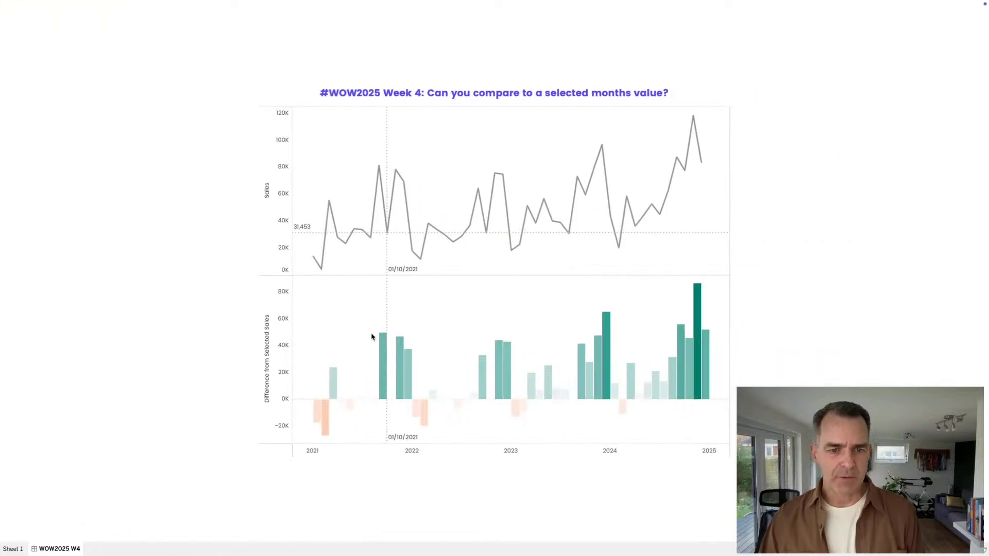
{"action": "mouse_move", "coordinate": [507, 348]}
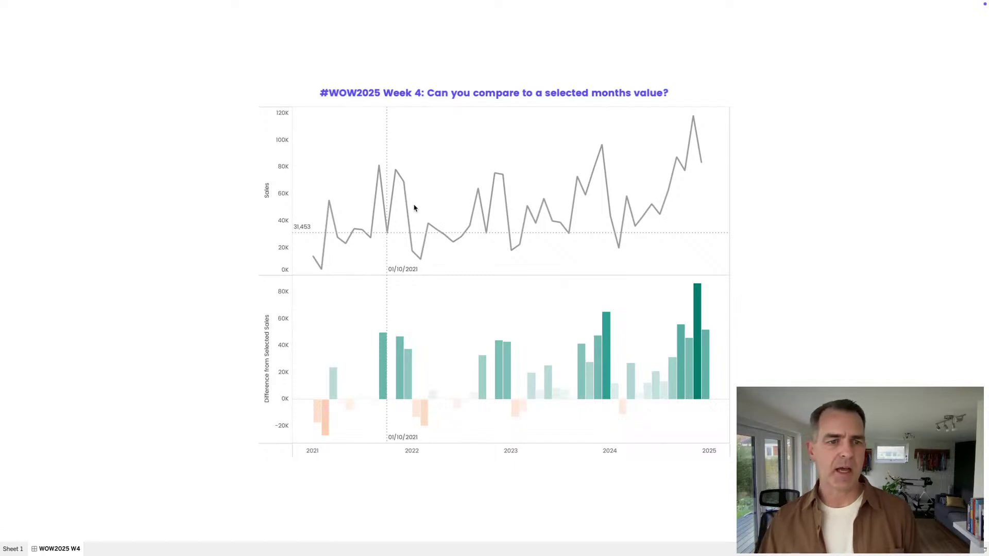
{"action": "key", "text": "ctrl+Left"}
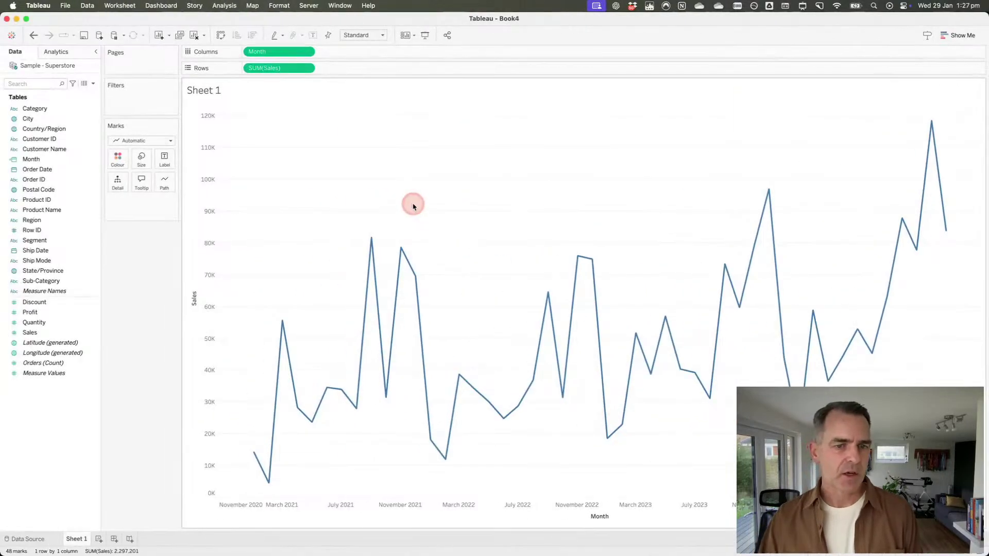
Step: Create a Date parameter named Month Selected Parameter with current value 01/01/2024
{"action": "left_click", "coordinate": [92, 83]}
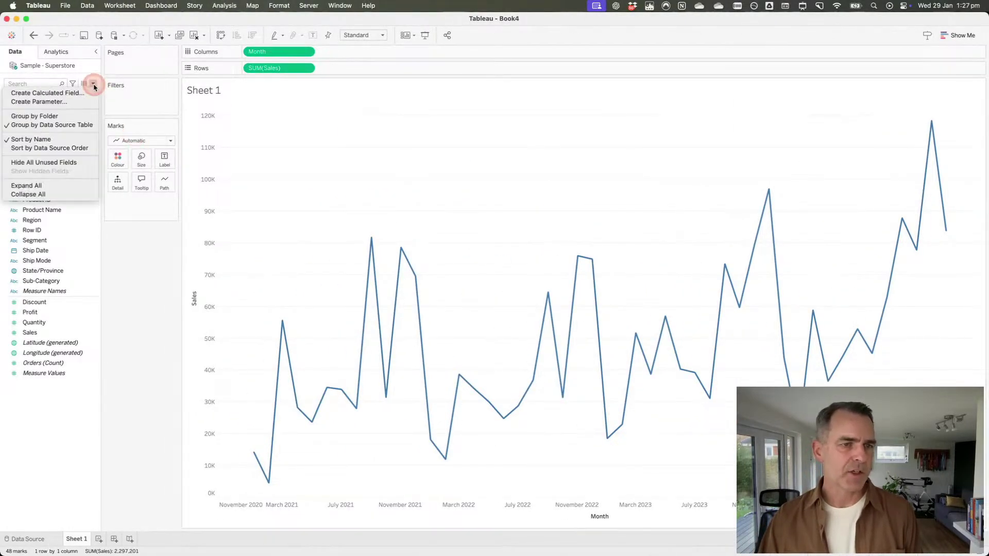
{"action": "left_click", "coordinate": [61, 102]}
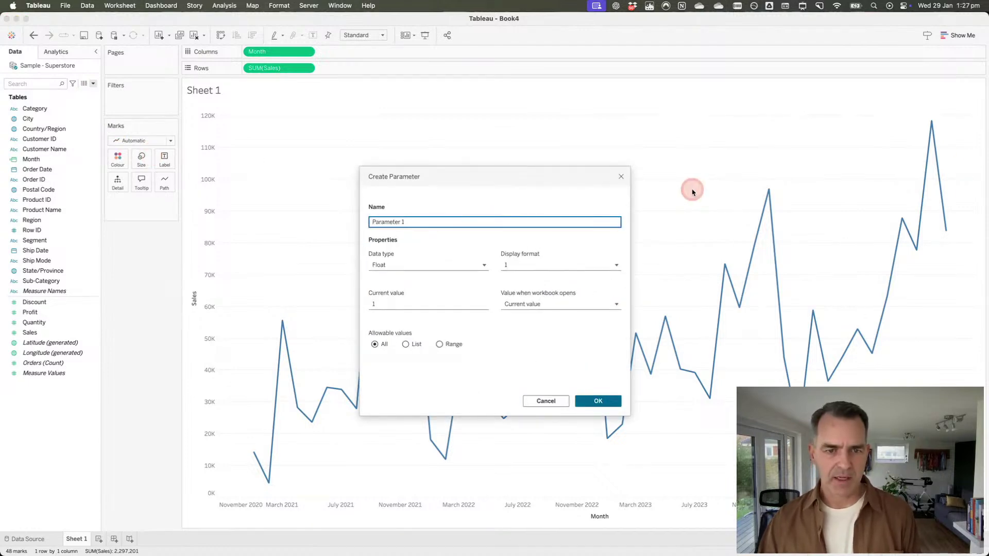
{"action": "key", "text": "super+a"}
{"action": "type", "text": "Month S"}
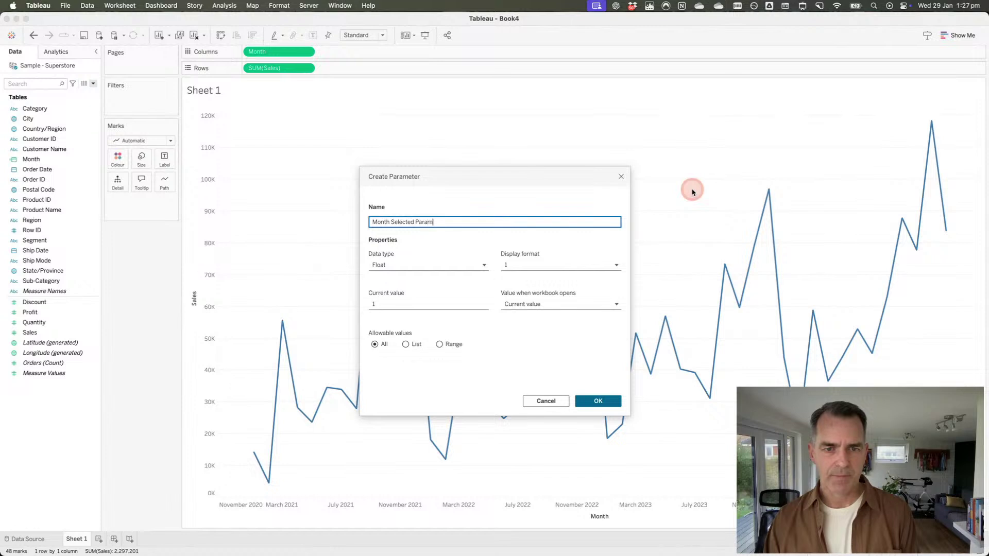
{"action": "type", "text": "elected Parameter"}
{"action": "left_click", "coordinate": [373, 265]}
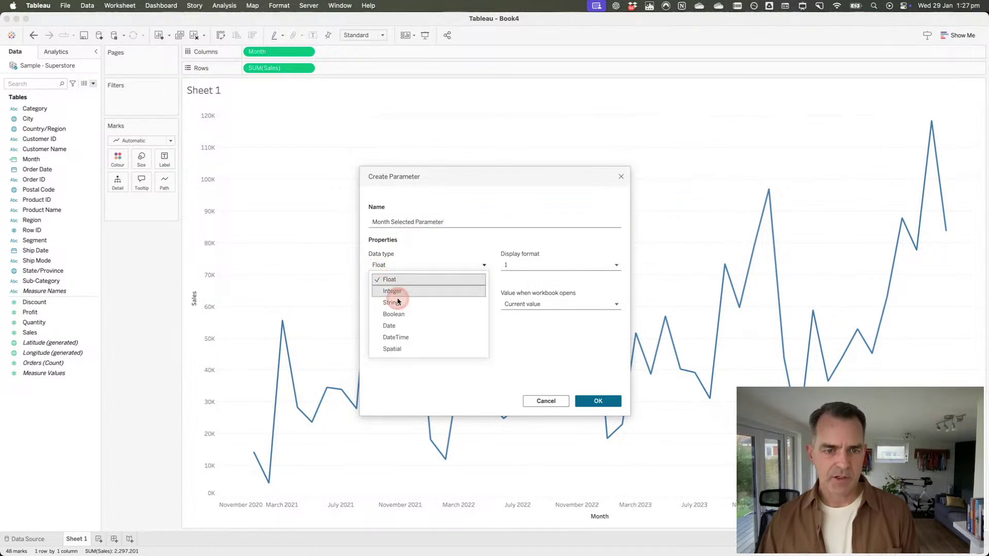
{"action": "left_click", "coordinate": [389, 326]}
{"action": "left_click", "coordinate": [442, 304]}
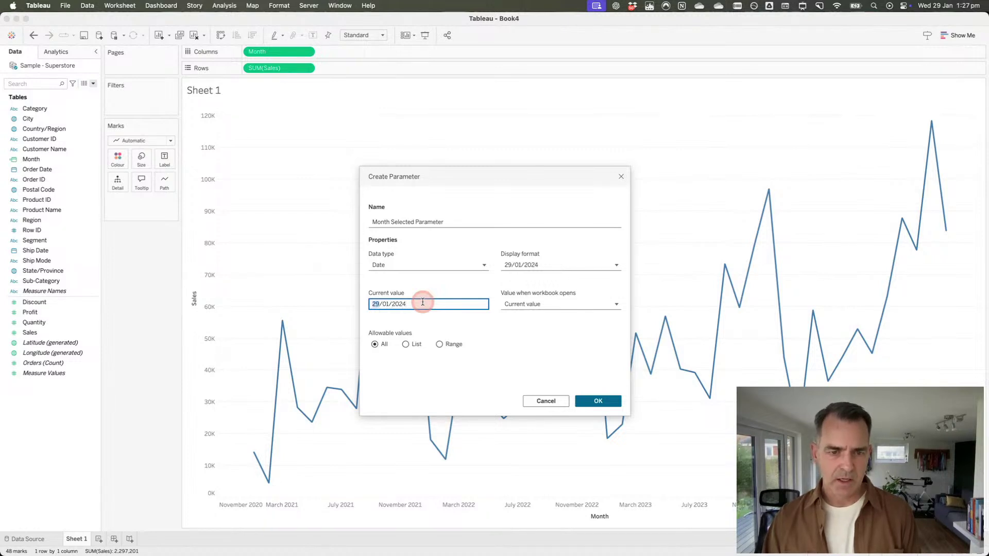
{"action": "left_click", "coordinate": [454, 322]}
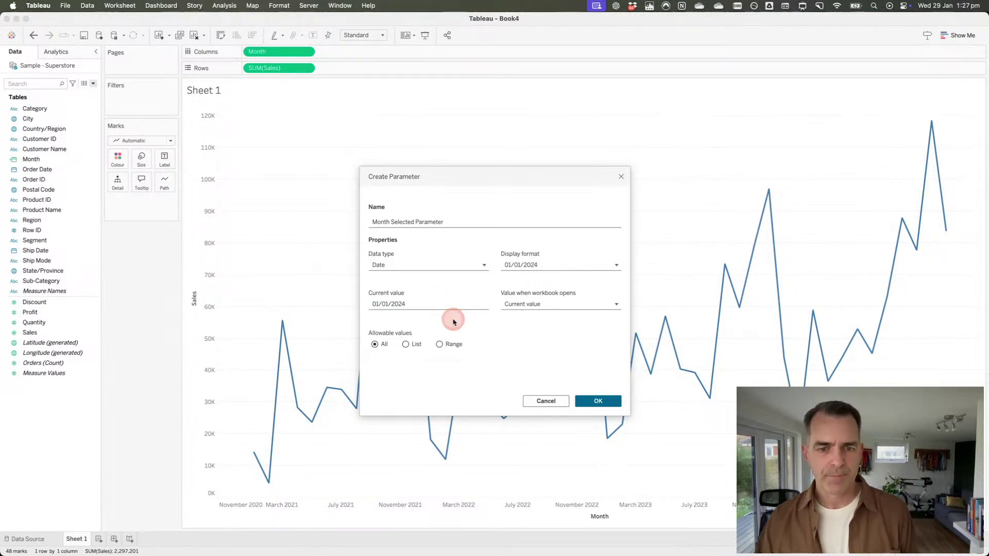
{"action": "left_click", "coordinate": [409, 308]}
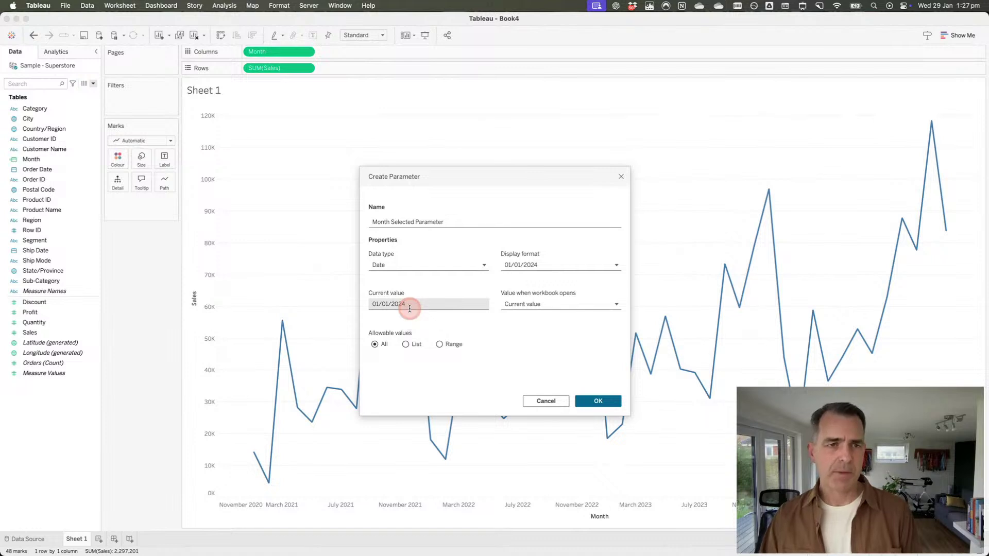
{"action": "left_click", "coordinate": [602, 401]}
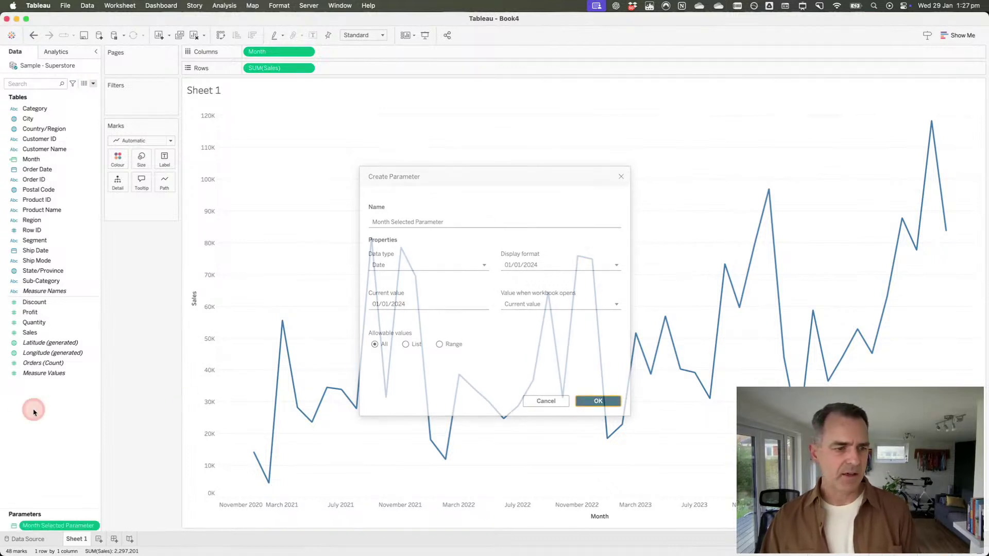
Step: Show the Month Selected Parameter control beside Sheet 1, then compare with the reference dashboard
{"action": "right_click", "coordinate": [63, 525]}
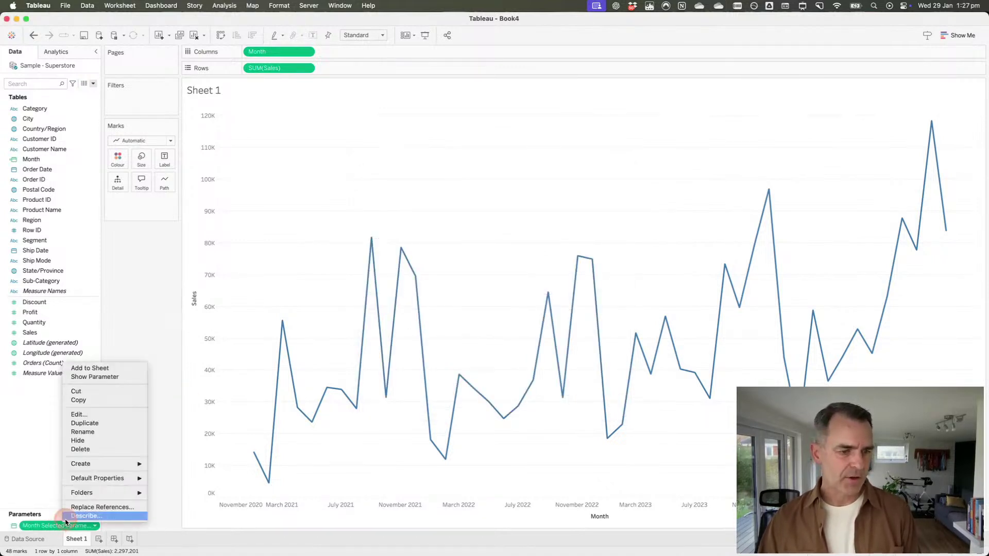
{"action": "left_click", "coordinate": [104, 377]}
{"action": "left_click", "coordinate": [651, 93]}
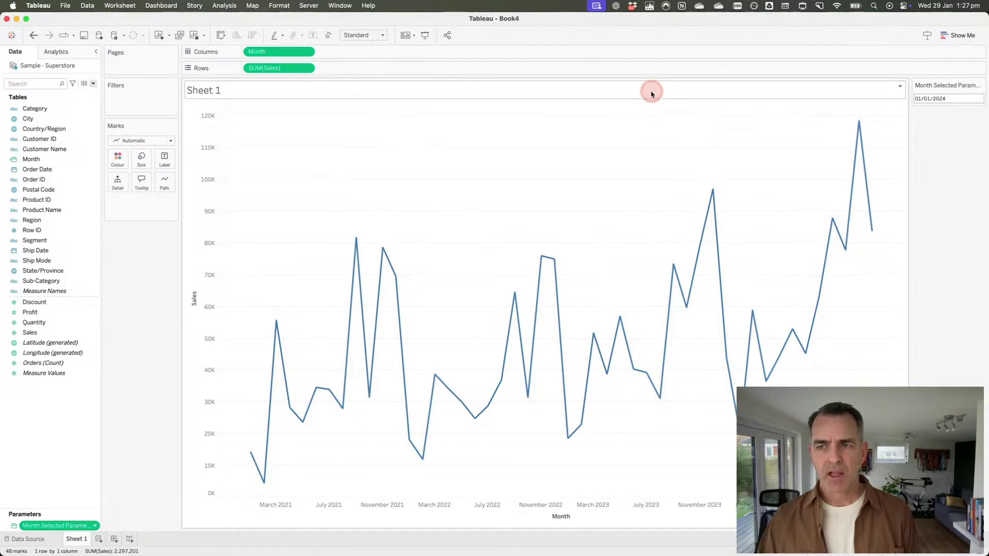
{"action": "left_click", "coordinate": [657, 122]}
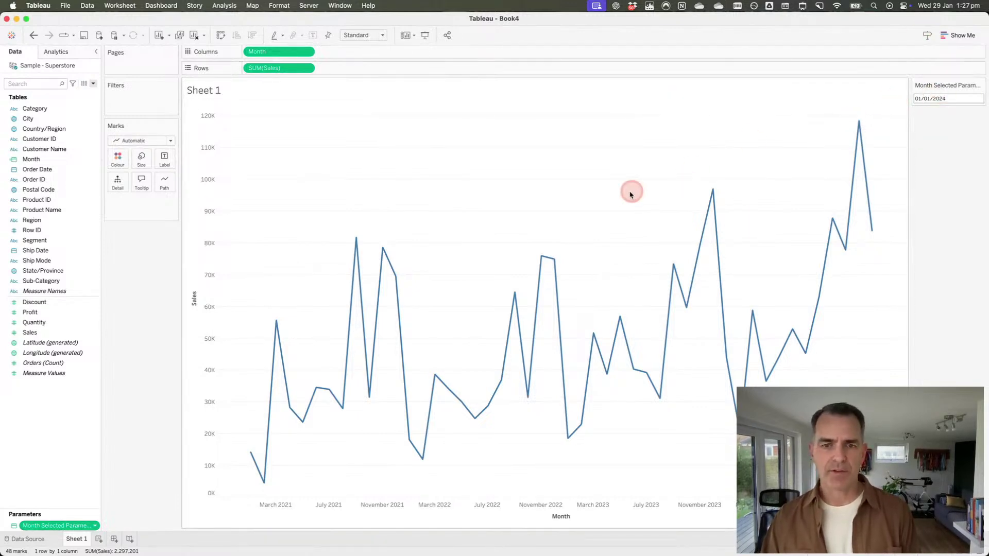
{"action": "key", "text": "ctrl+Right"}
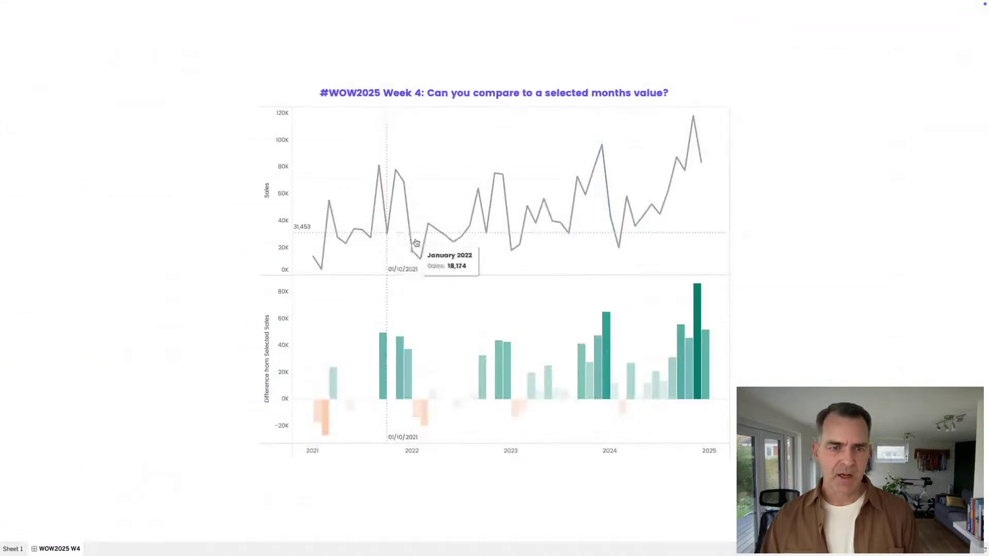
Step: Add a dotted reference line on the Month axis at Month Selected Parameter, labelled with its value
{"action": "key", "text": "ctrl+Left"}
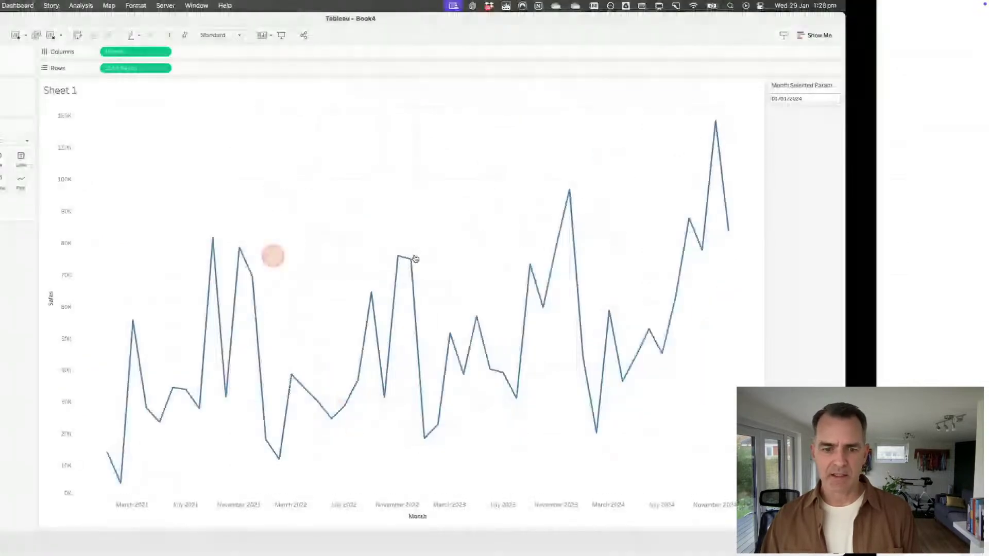
{"action": "right_click", "coordinate": [477, 517]}
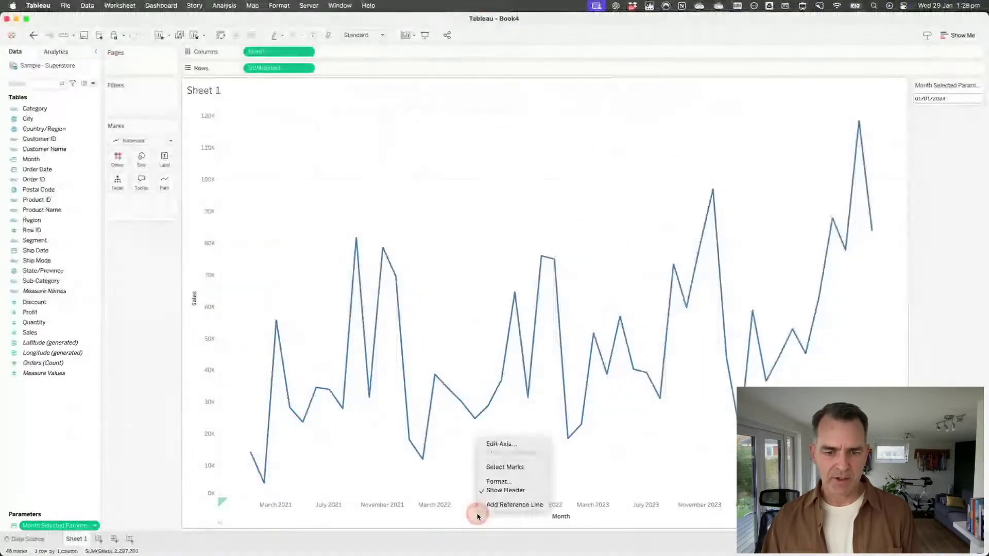
{"action": "left_click", "coordinate": [503, 505]}
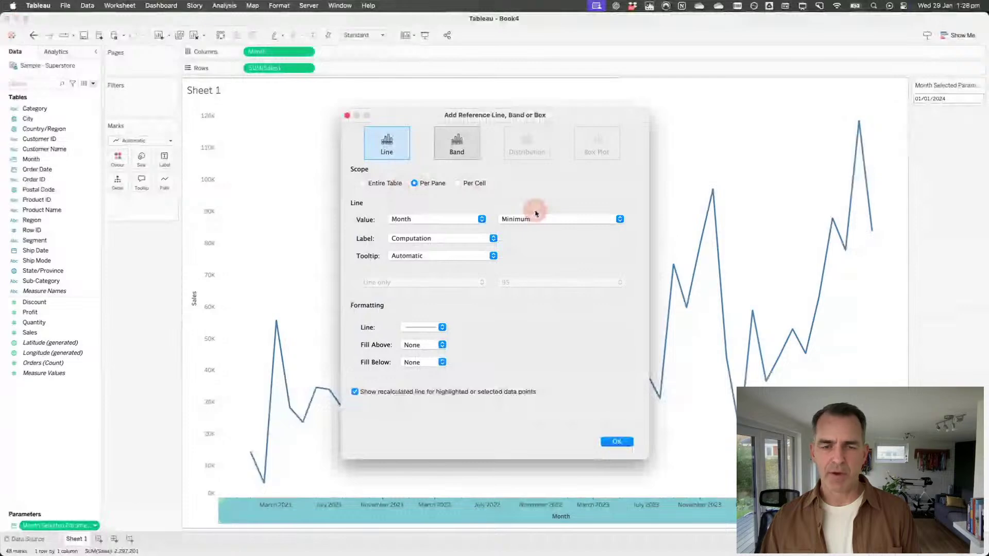
{"action": "left_click", "coordinate": [438, 219]}
{"action": "left_click", "coordinate": [409, 242]}
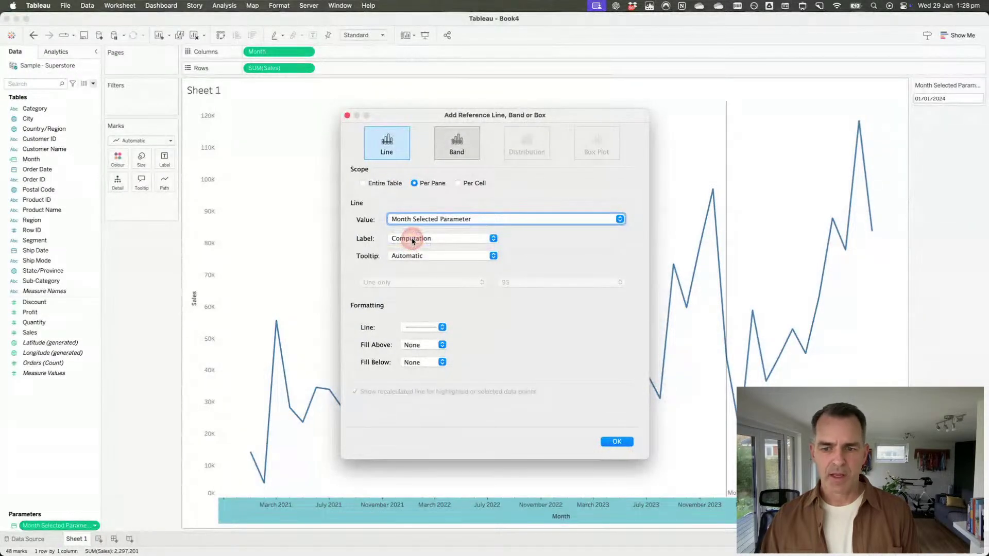
{"action": "left_click", "coordinate": [406, 229]}
{"action": "left_click", "coordinate": [455, 308]}
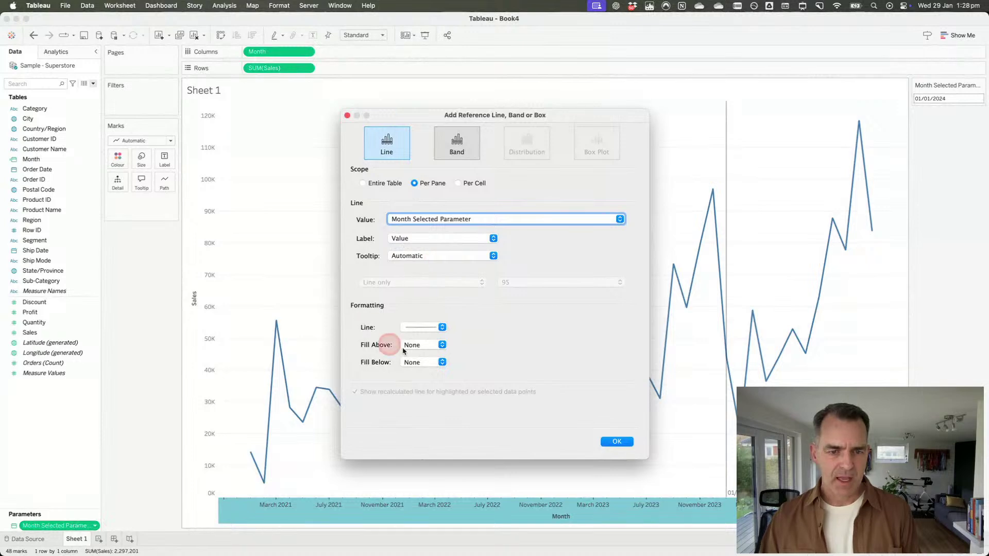
{"action": "left_click", "coordinate": [421, 328]}
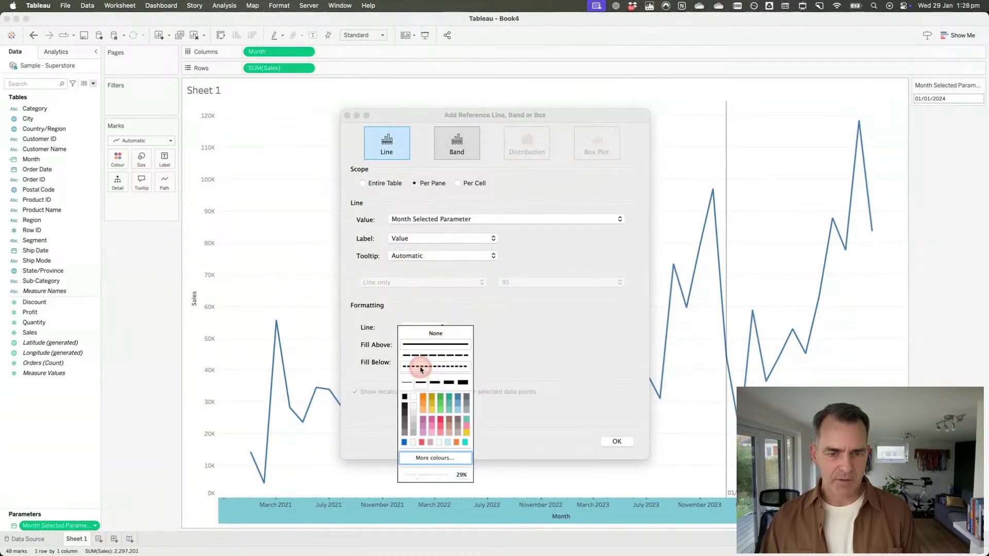
{"action": "left_click", "coordinate": [419, 366]}
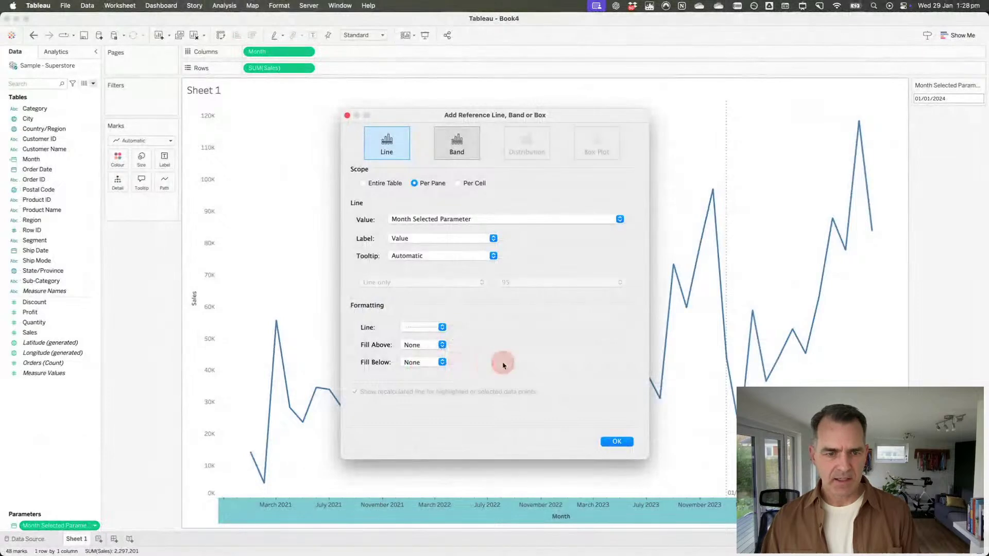
{"action": "left_click", "coordinate": [612, 441]}
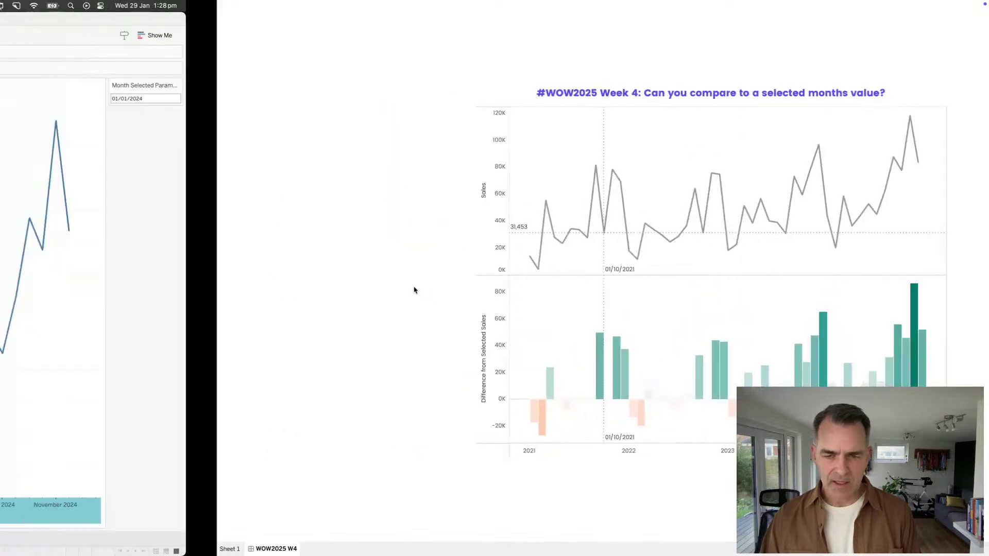
{"action": "left_click", "coordinate": [479, 237]}
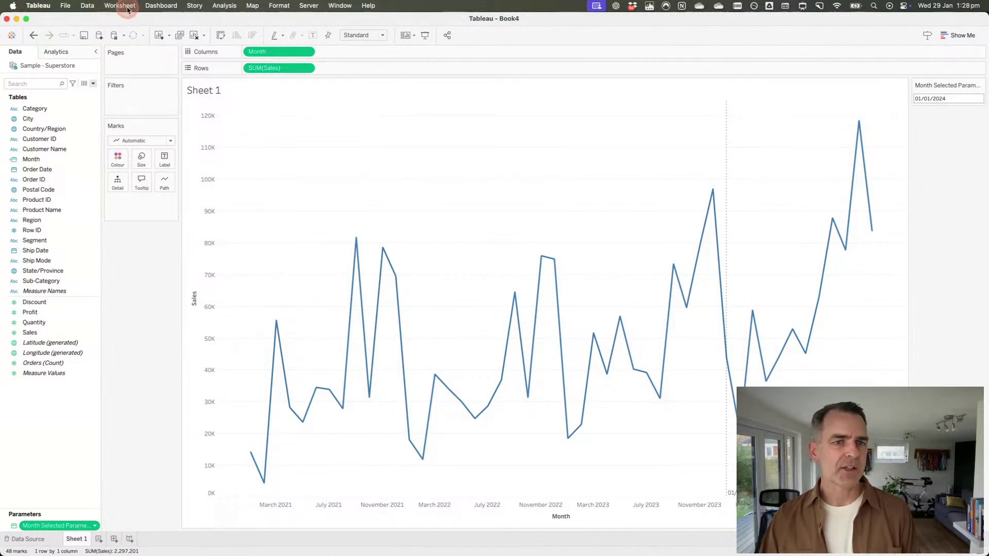
{"action": "mouse_move", "coordinate": [383, 251]}
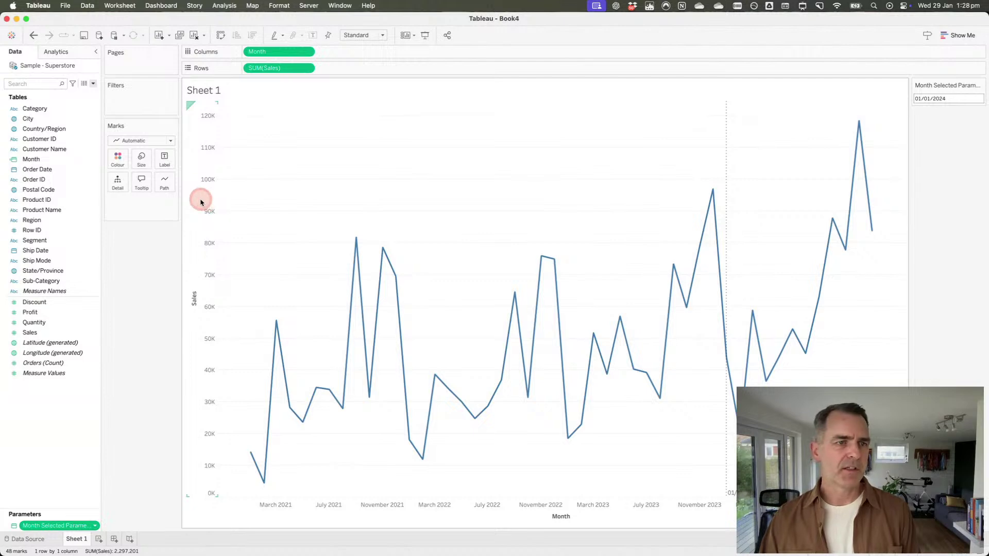
Step: Add a Change Parameter action that sets Month Selected Parameter from the clicked Month
{"action": "left_click", "coordinate": [120, 6]}
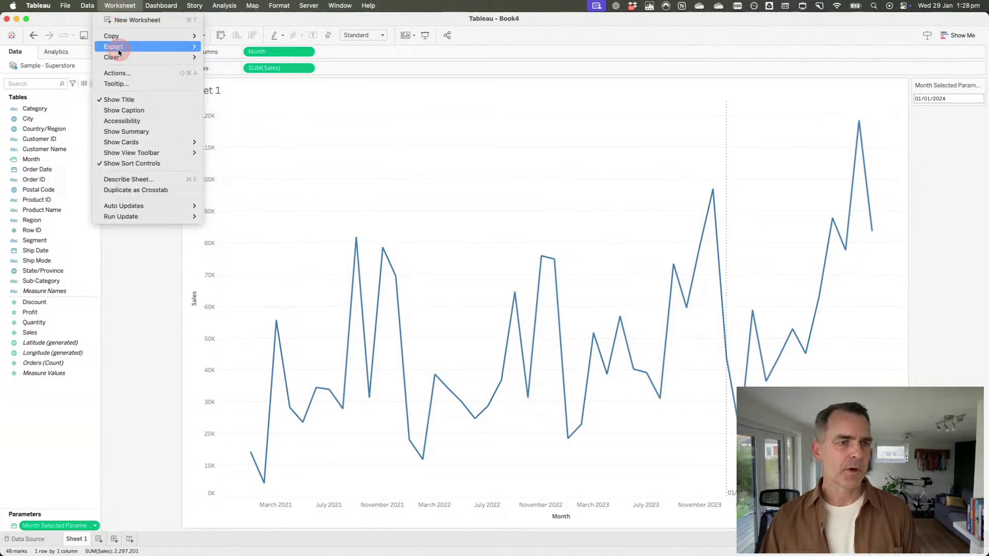
{"action": "left_click", "coordinate": [477, 230]}
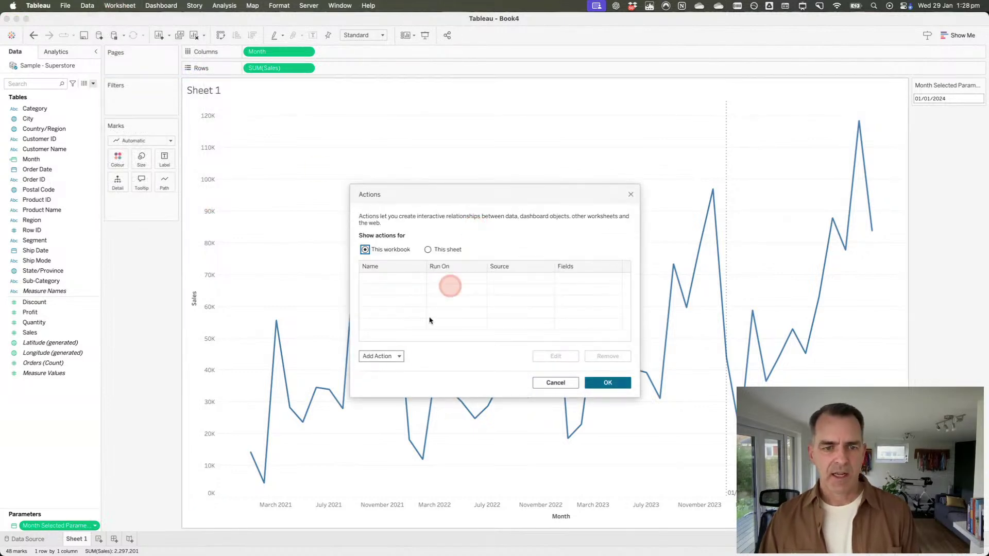
{"action": "left_click", "coordinate": [389, 357]}
{"action": "left_click", "coordinate": [404, 330]}
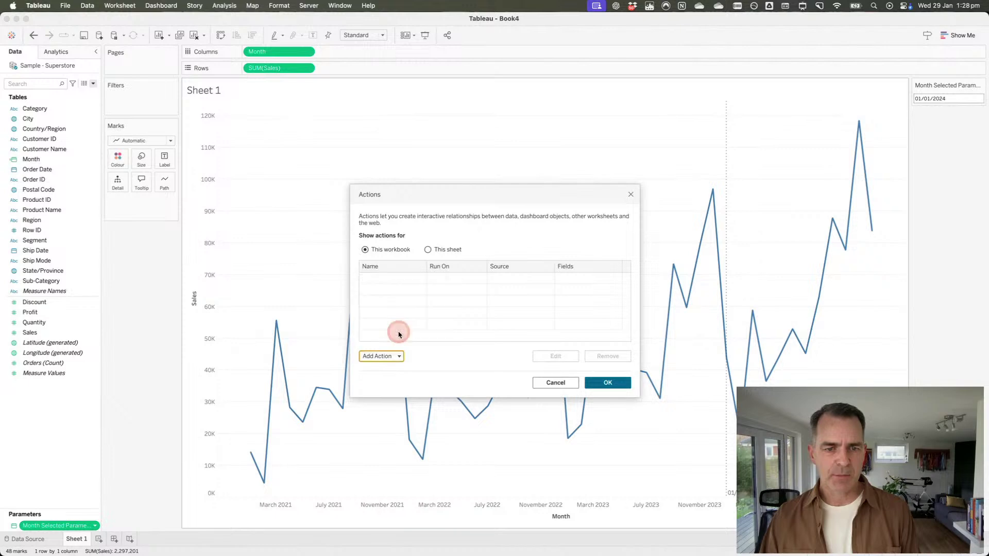
{"action": "type", "text": "Update Month Selected Parameter"}
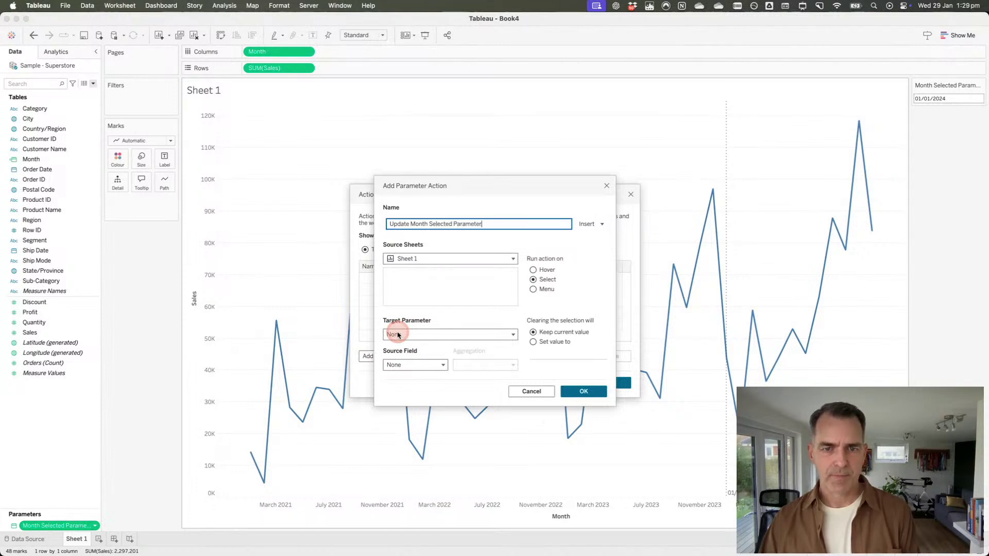
{"action": "left_click", "coordinate": [417, 262]}
{"action": "left_click", "coordinate": [419, 333]}
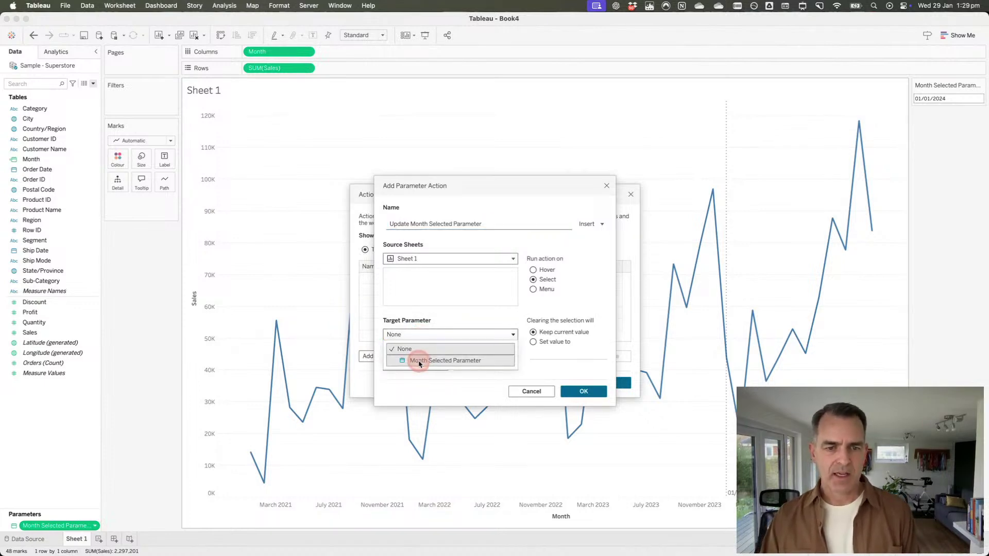
{"action": "left_click", "coordinate": [419, 362]}
{"action": "left_click", "coordinate": [411, 365]}
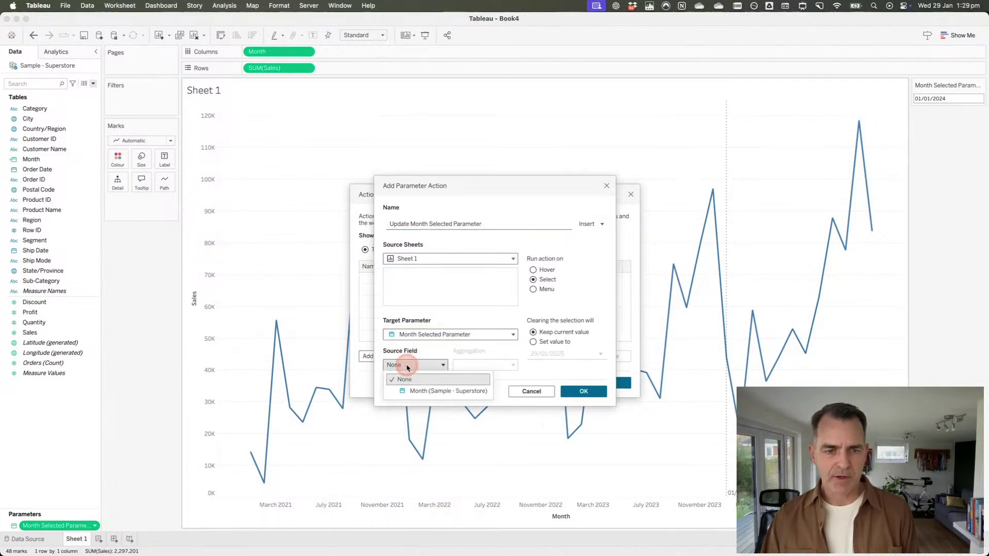
{"action": "left_click", "coordinate": [411, 391]}
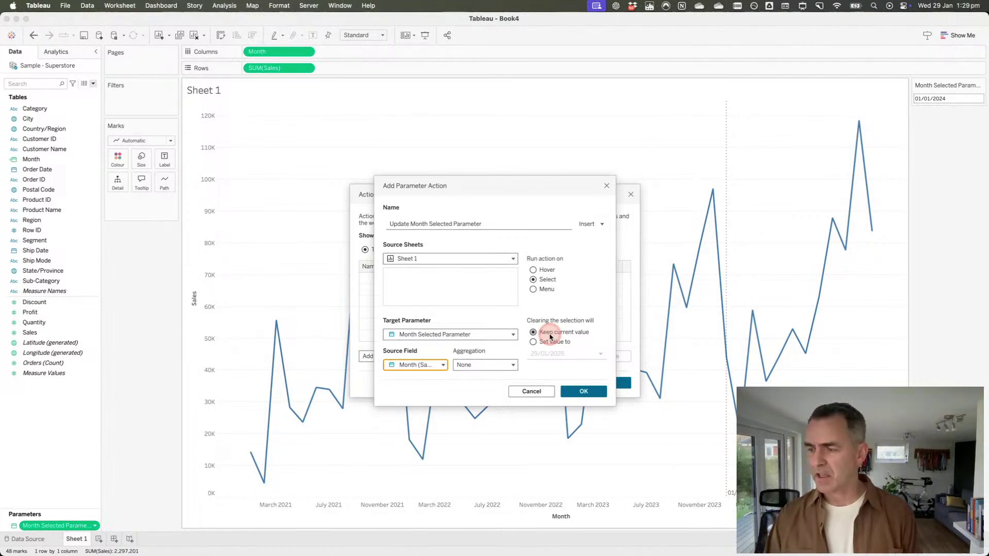
{"action": "left_click", "coordinate": [574, 393]}
{"action": "left_click", "coordinate": [595, 385]}
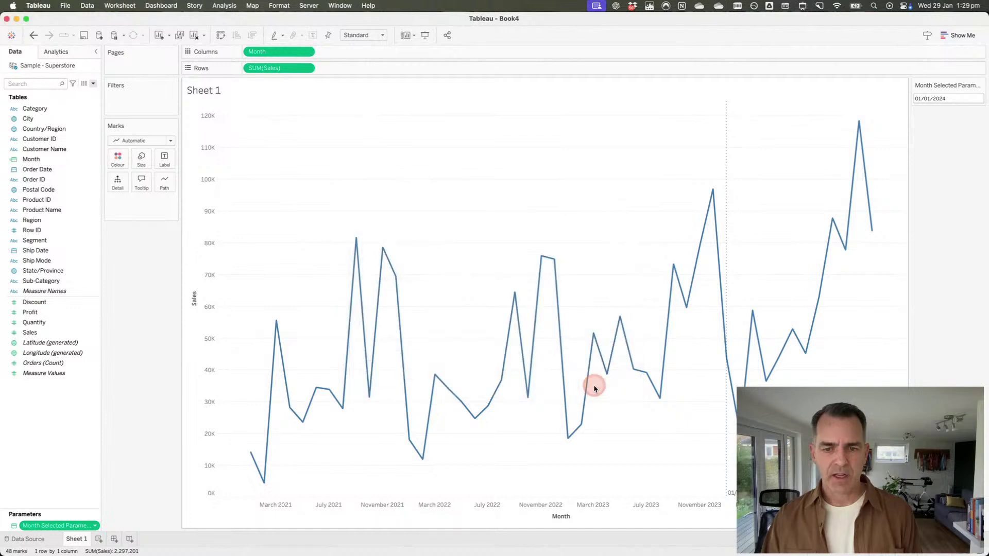
Step: Select December 2021 on the sales line to move the reference line, then clear the selection
{"action": "left_click", "coordinate": [554, 259]}
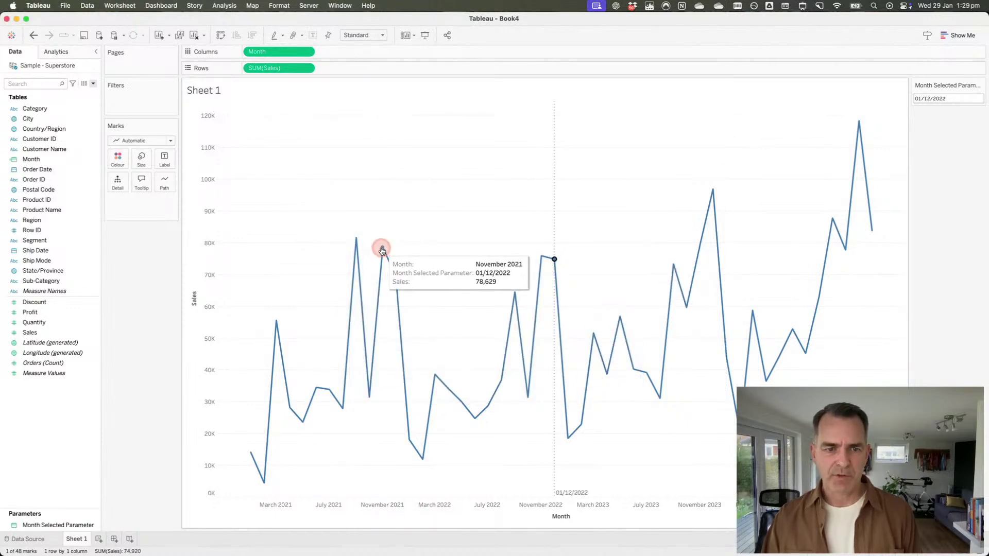
{"action": "left_click", "coordinate": [395, 276]}
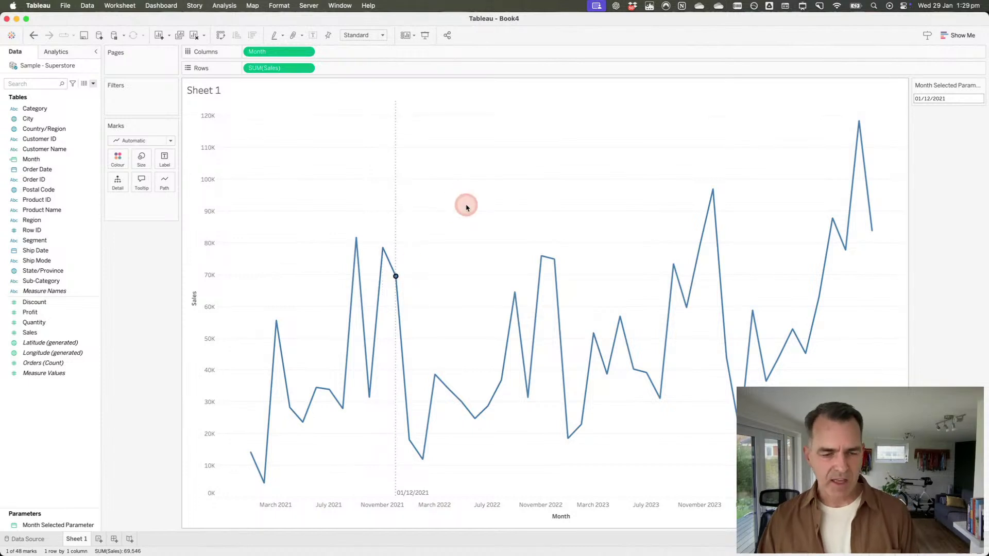
{"action": "left_click", "coordinate": [465, 207]}
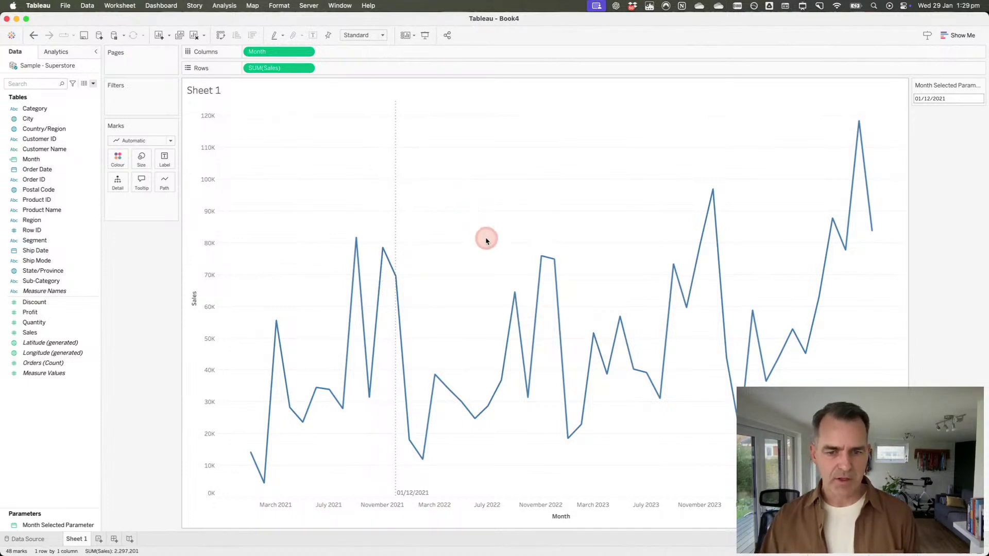
Step: Create an Integer parameter named Sales Parameter with current value 1
{"action": "left_click", "coordinate": [93, 84]}
{"action": "left_click", "coordinate": [78, 100]}
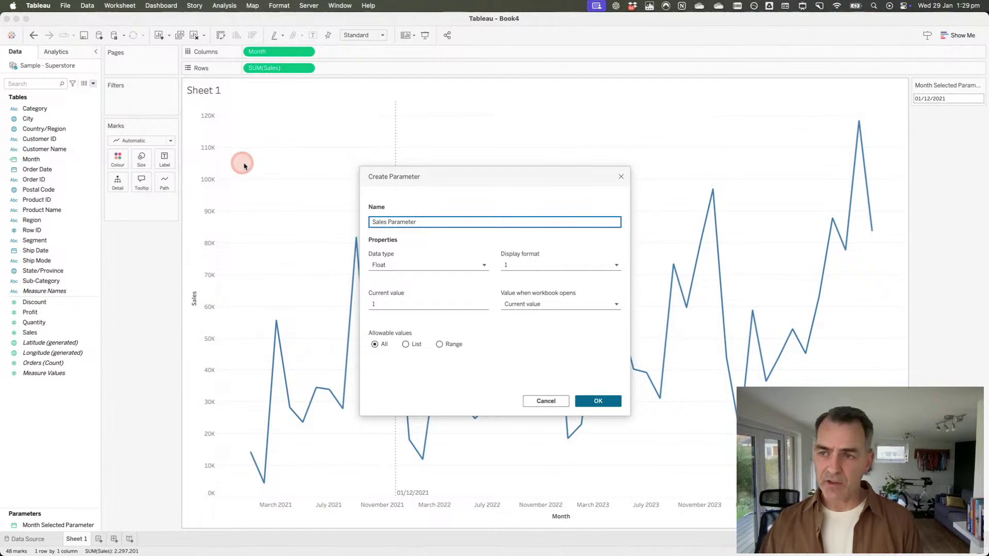
{"action": "left_click", "coordinate": [375, 265]}
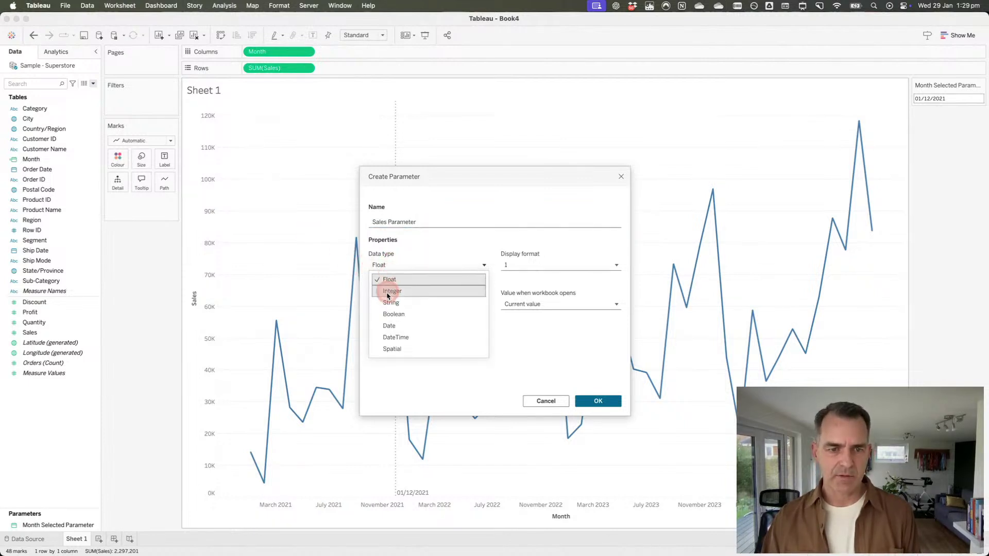
{"action": "left_click", "coordinate": [387, 292]}
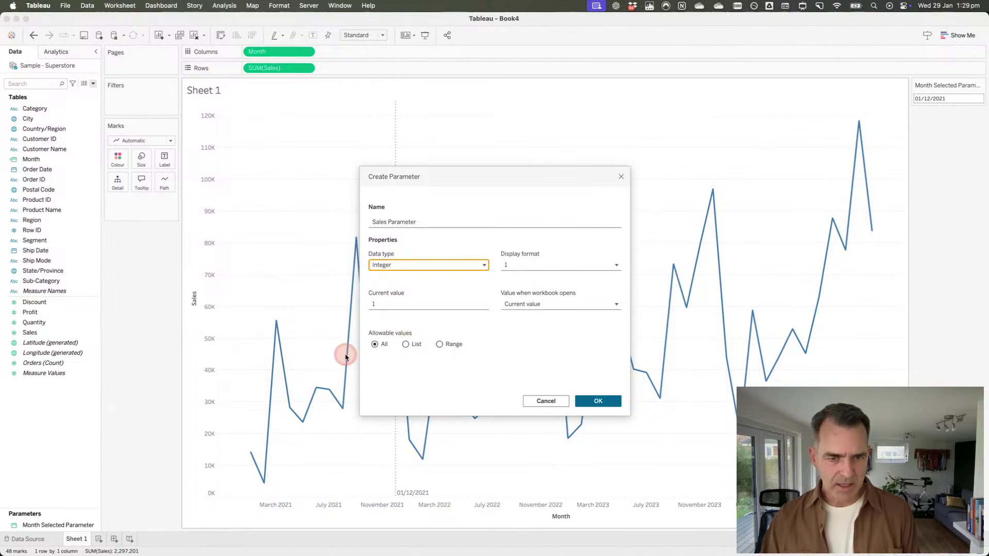
{"action": "left_click", "coordinate": [387, 304]}
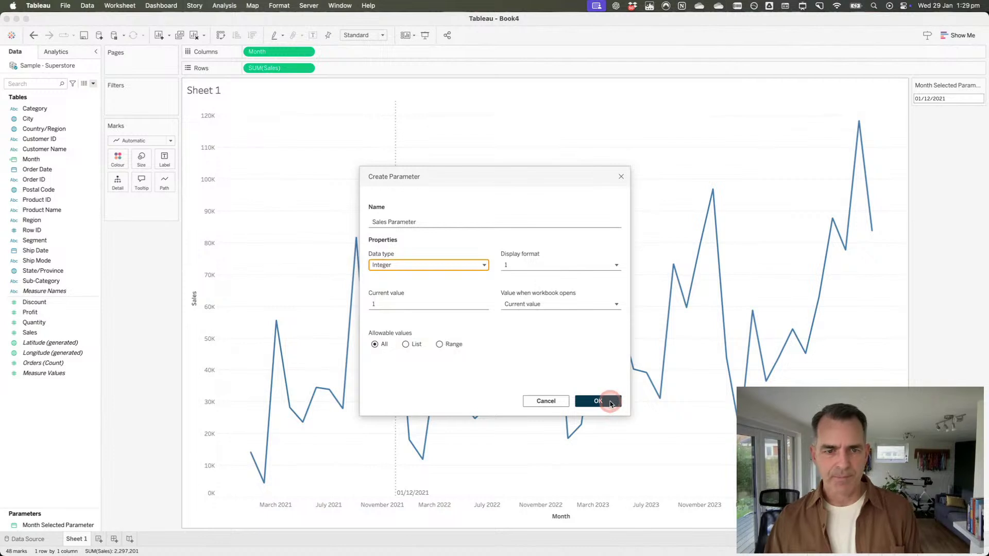
{"action": "left_click", "coordinate": [597, 401]}
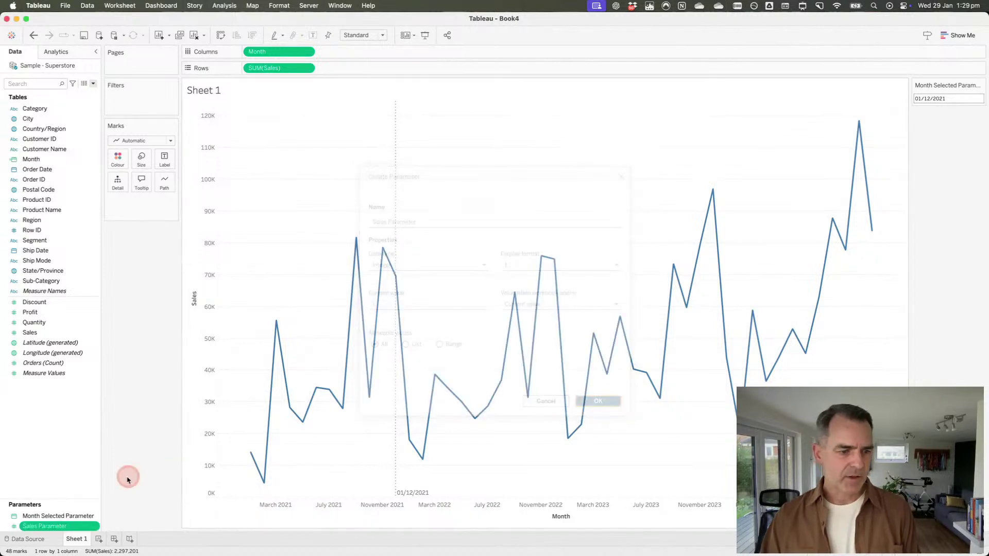
Step: Show the Sales Parameter control card beside the chart
{"action": "right_click", "coordinate": [57, 526]}
{"action": "left_click", "coordinate": [100, 378]}
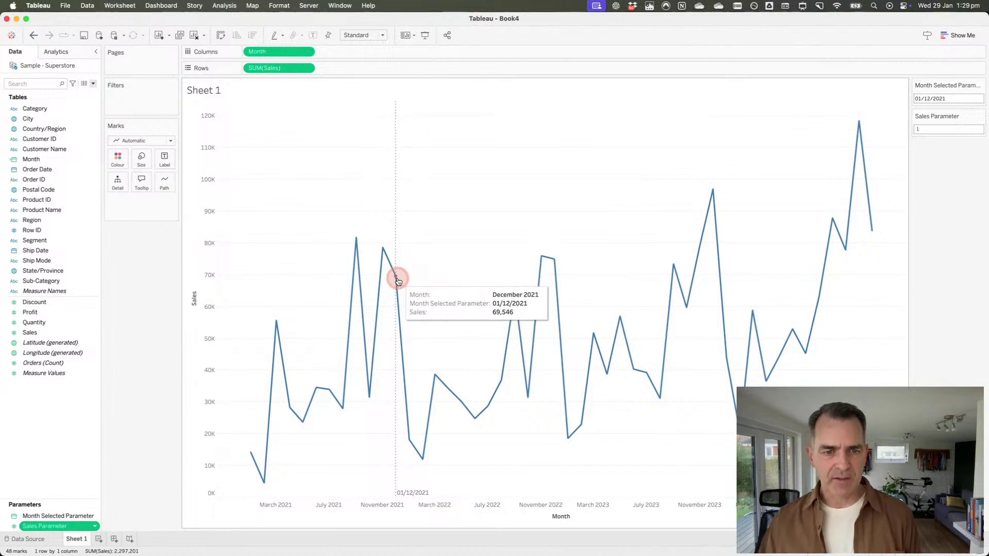
{"action": "mouse_move", "coordinate": [544, 262]}
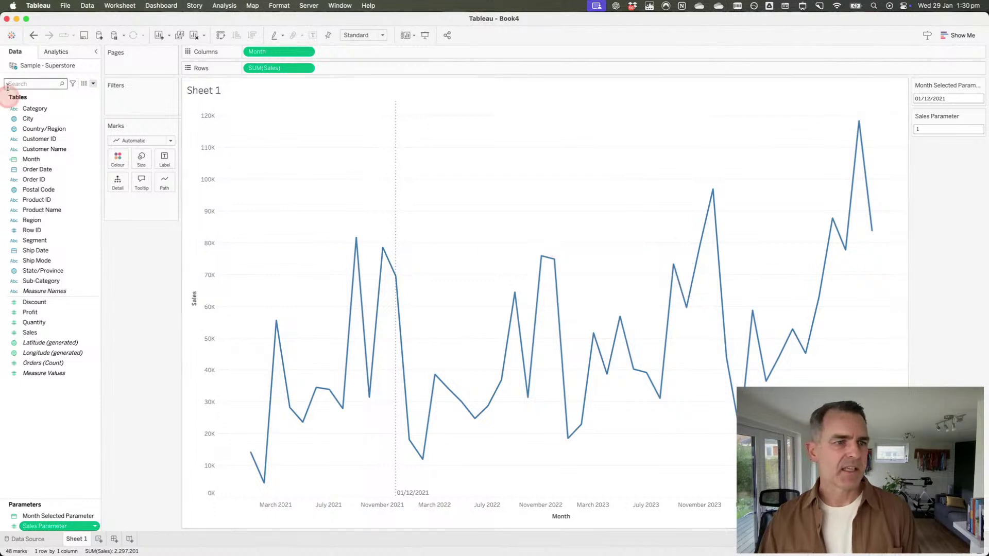
Step: Add an Update Sales Parameter action that fills Sales Parameter from SUM(Sales)
{"action": "left_click", "coordinate": [119, 6]}
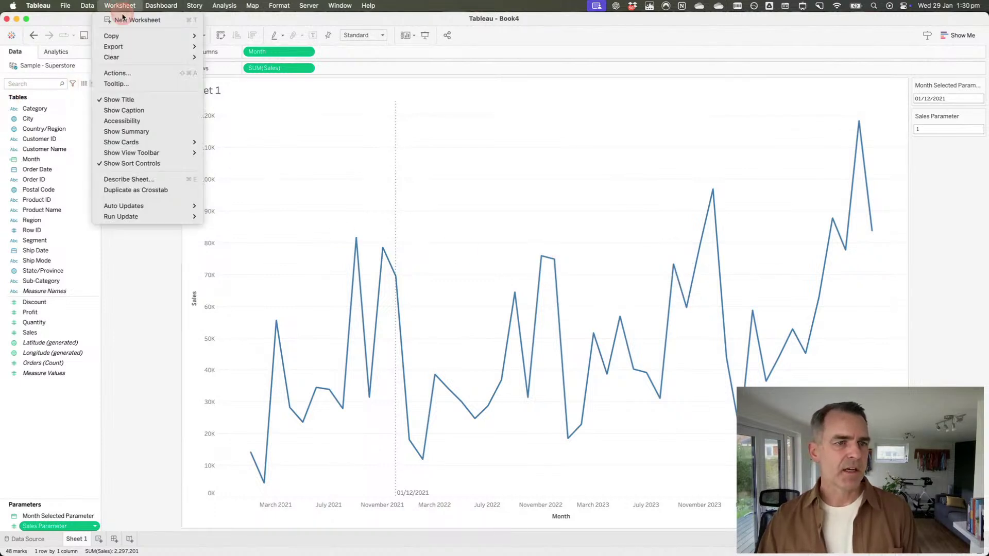
{"action": "left_click", "coordinate": [139, 70]}
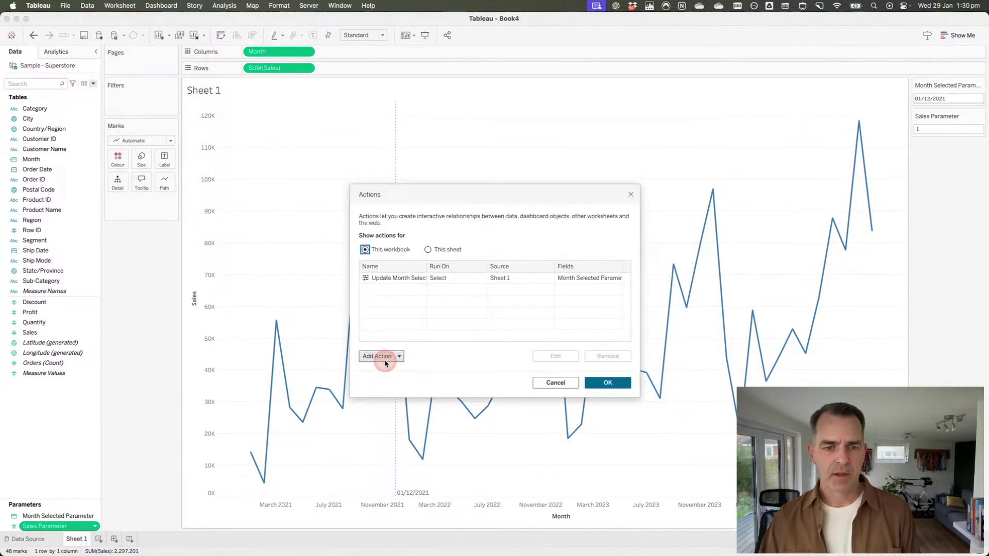
{"action": "left_click", "coordinate": [387, 356]}
{"action": "left_click", "coordinate": [401, 331]}
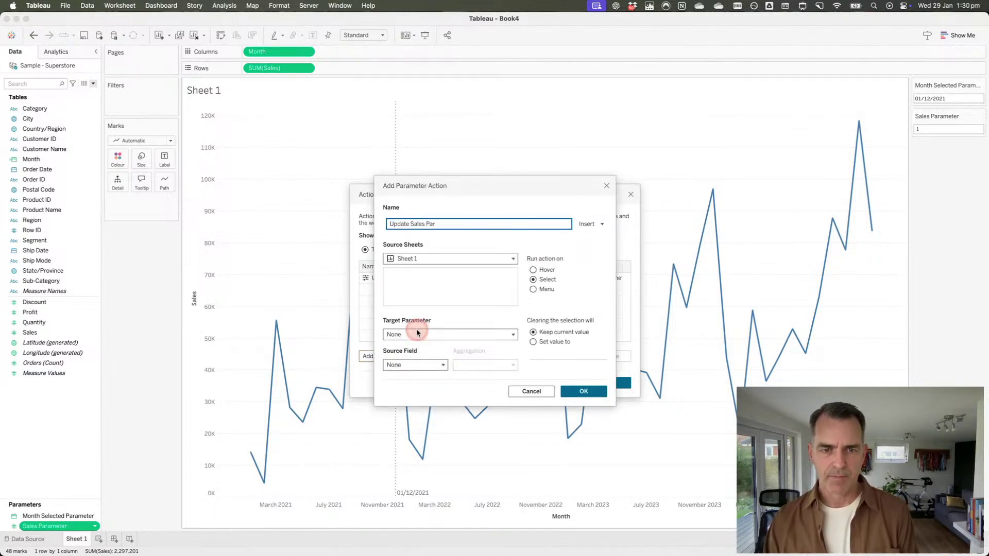
{"action": "left_click", "coordinate": [417, 333]}
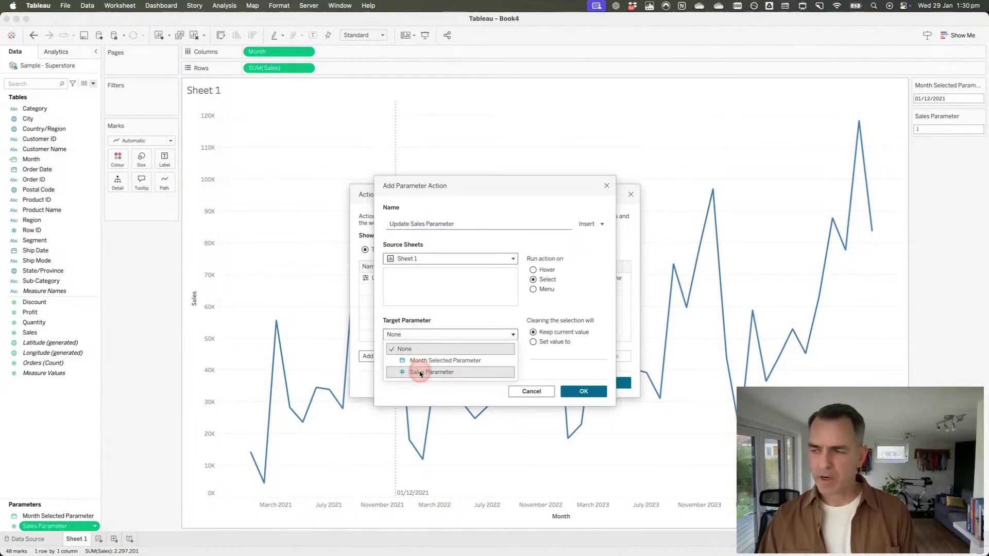
{"action": "left_click", "coordinate": [420, 373]}
{"action": "left_click", "coordinate": [406, 366]}
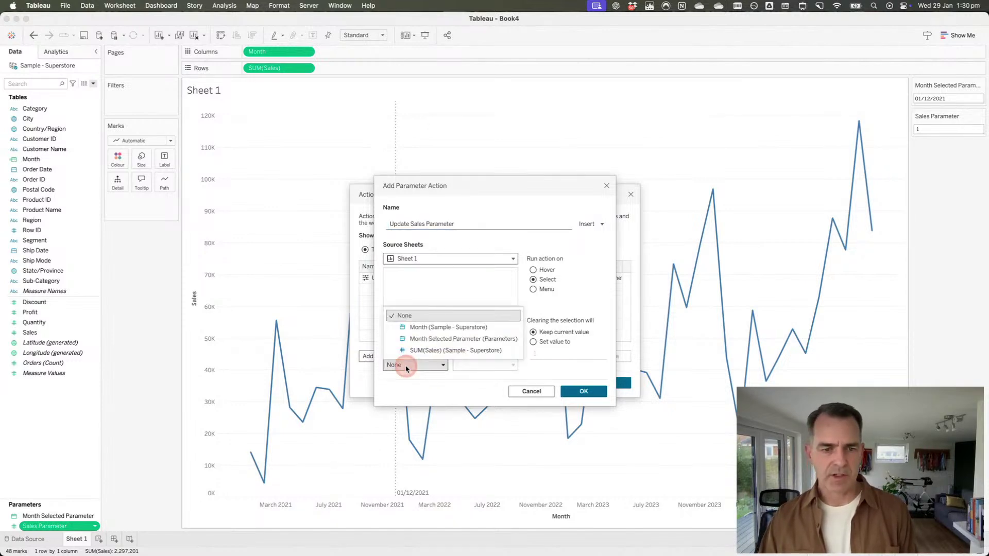
{"action": "left_click", "coordinate": [415, 351]}
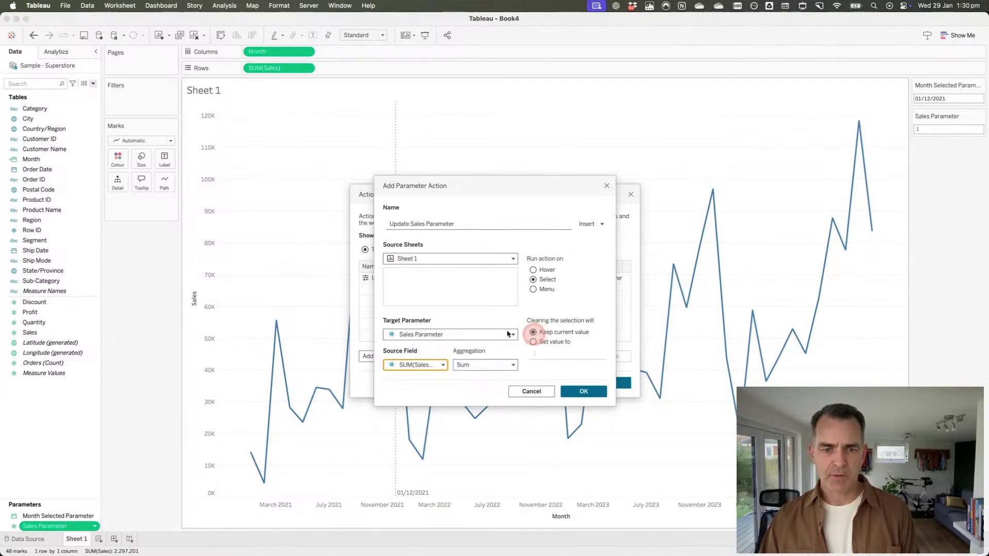
{"action": "left_click", "coordinate": [586, 392]}
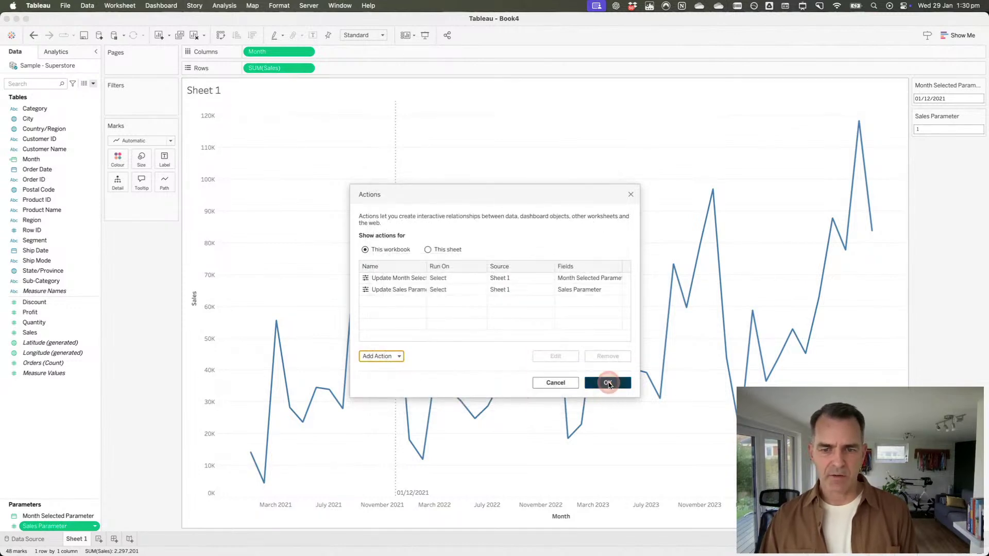
{"action": "left_click", "coordinate": [608, 383]}
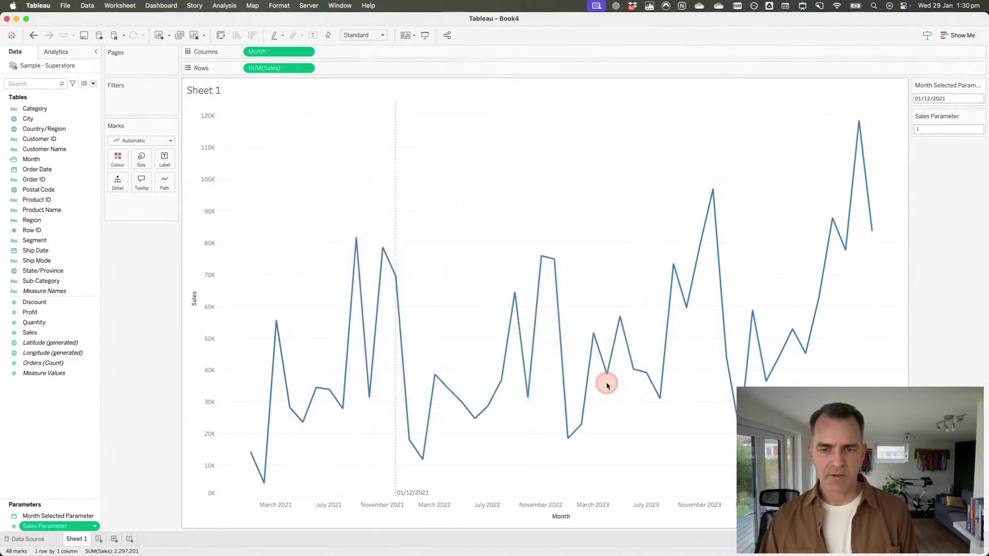
Step: Test the action by selecting May 2023, then December 2022, setting Sales Parameter to 74,920
{"action": "left_click", "coordinate": [621, 318]}
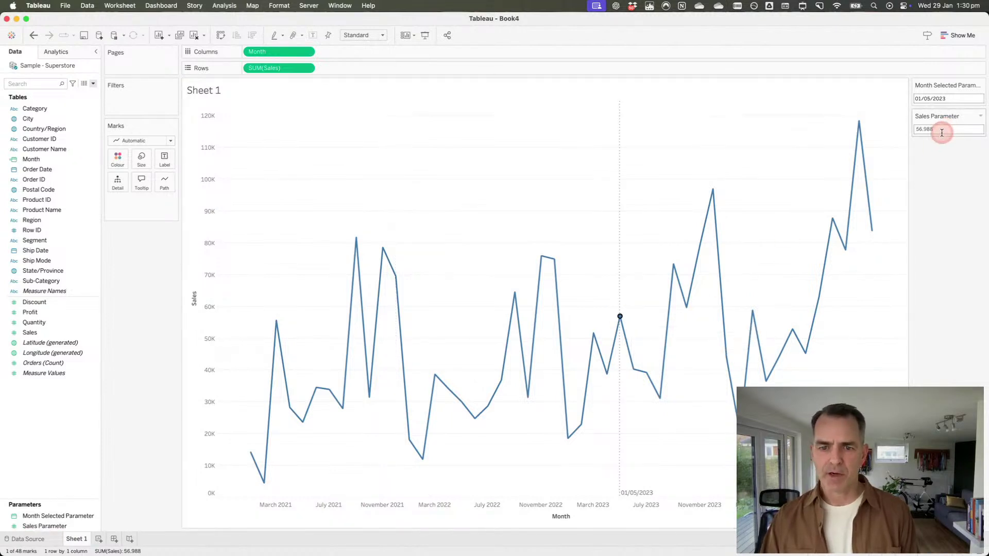
{"action": "left_click", "coordinate": [554, 259]}
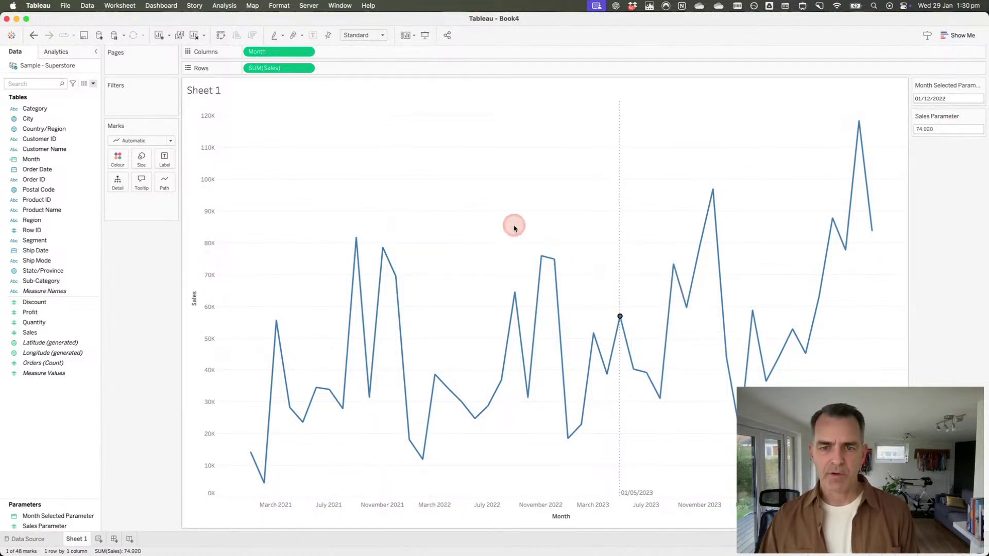
{"action": "key", "text": "ctrl+Right"}
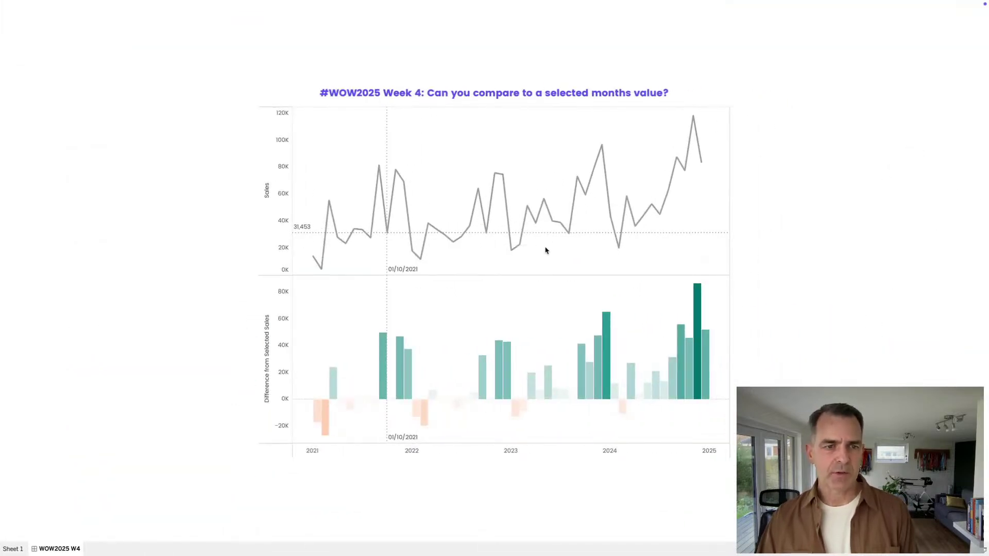
{"action": "key", "text": "ctrl+Left"}
Step: Add a dotted Sales-axis reference line at Sales Parameter, labelled with its value (74,920)
{"action": "right_click", "coordinate": [202, 252]}
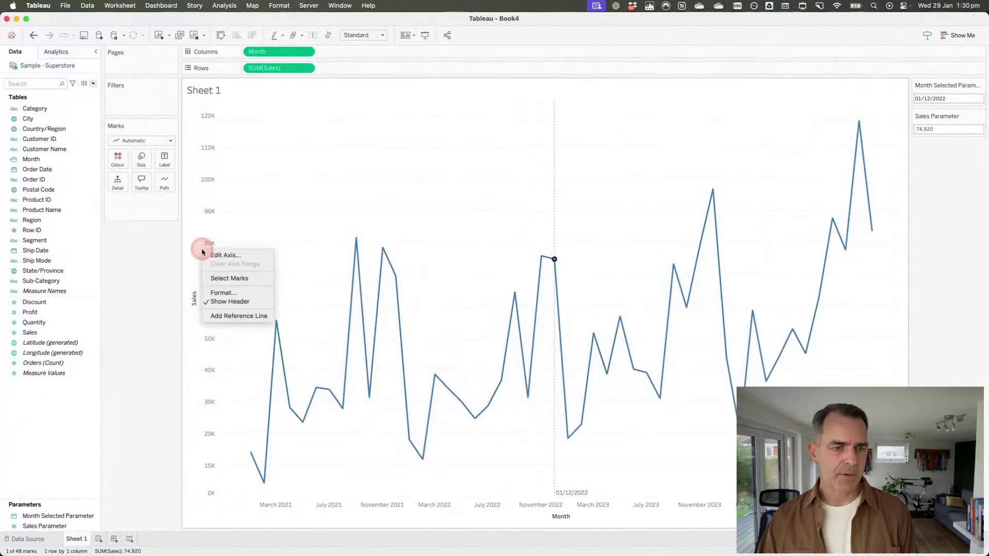
{"action": "left_click", "coordinate": [224, 316]}
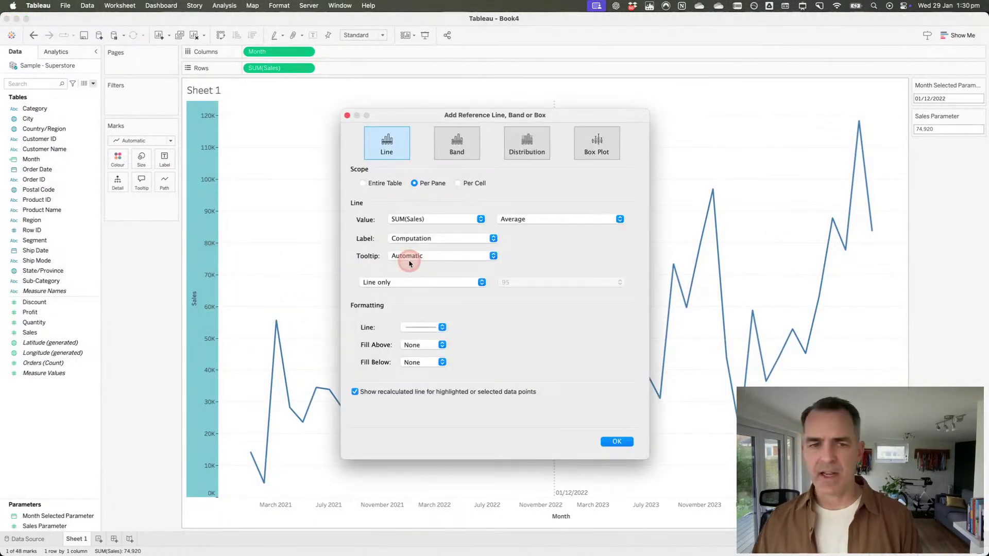
{"action": "left_click", "coordinate": [407, 220]}
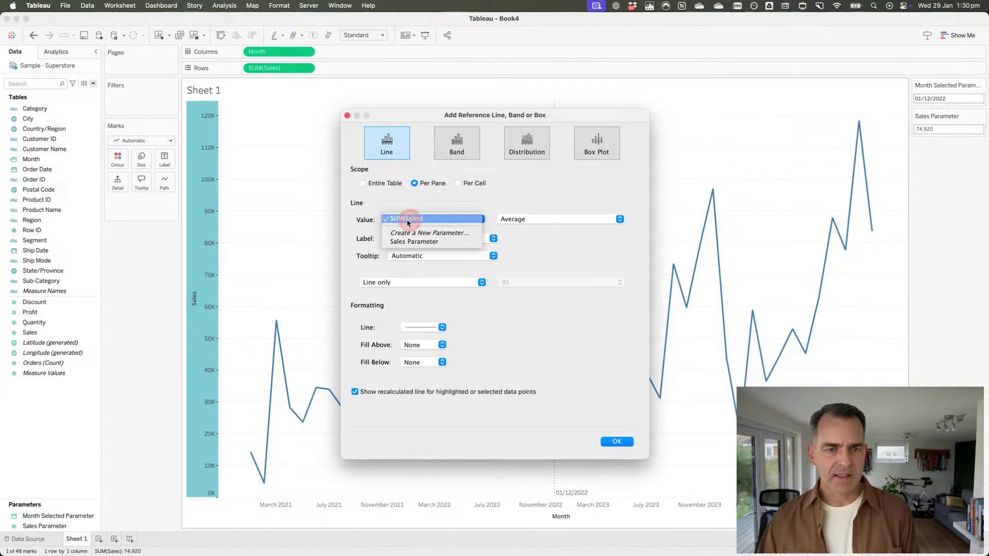
{"action": "left_click", "coordinate": [456, 244]}
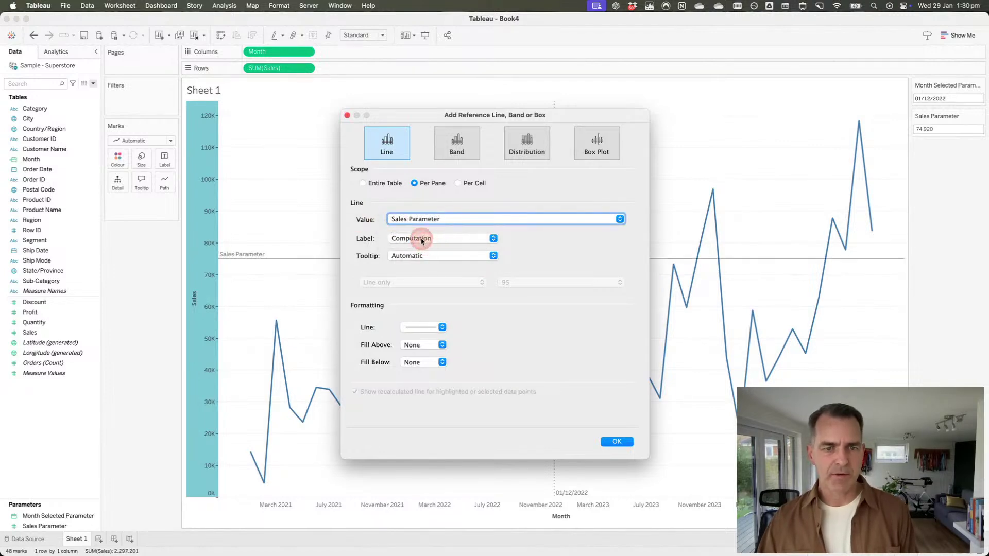
{"action": "key", "text": "ctrl+Right"}
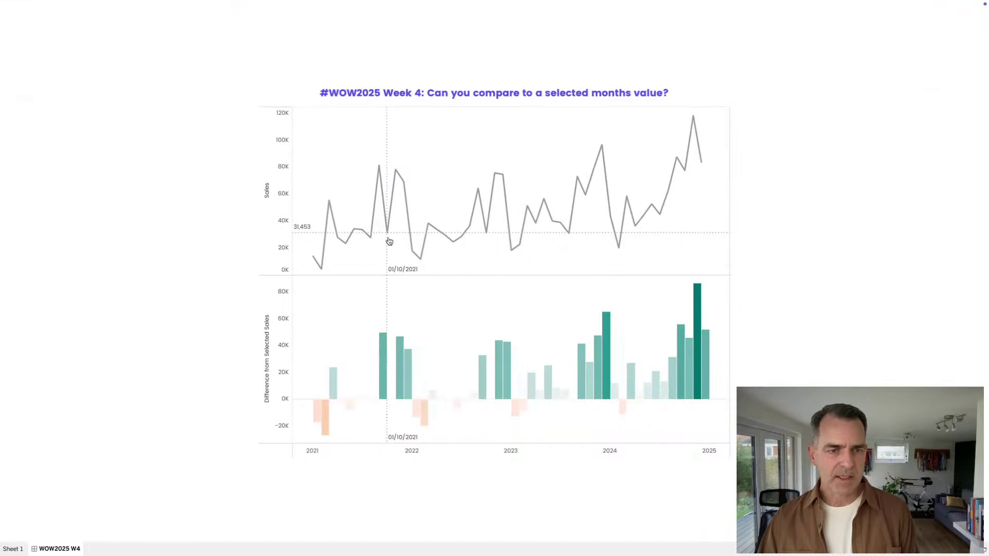
{"action": "key", "text": "ctrl+Left"}
{"action": "left_click", "coordinate": [410, 238]}
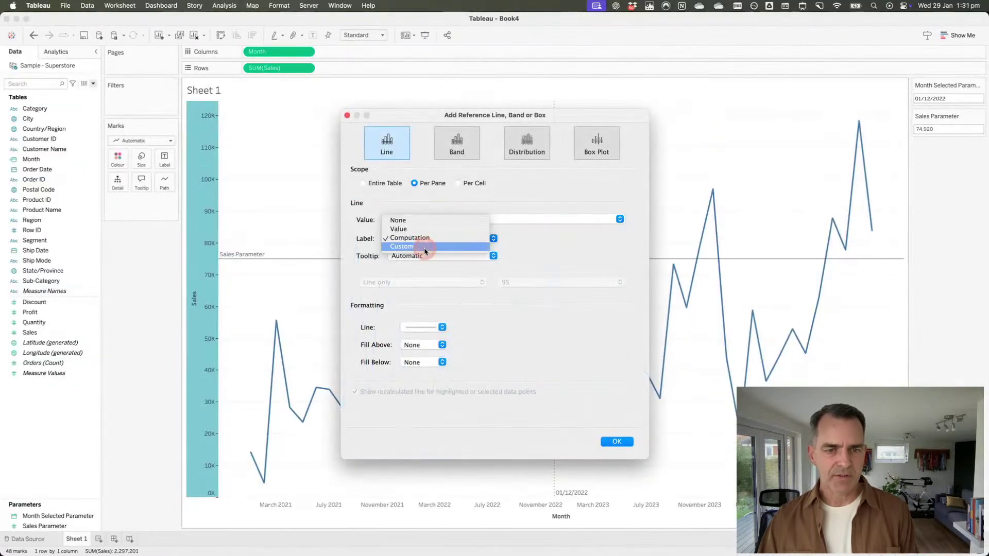
{"action": "left_click", "coordinate": [418, 230]}
{"action": "left_click", "coordinate": [420, 328]}
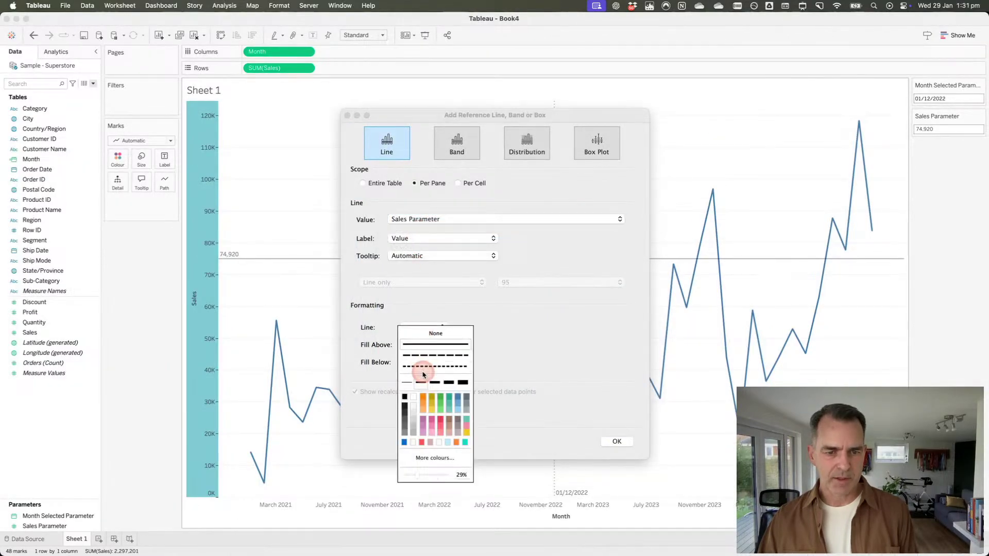
{"action": "left_click", "coordinate": [423, 367]}
{"action": "left_click", "coordinate": [605, 347]}
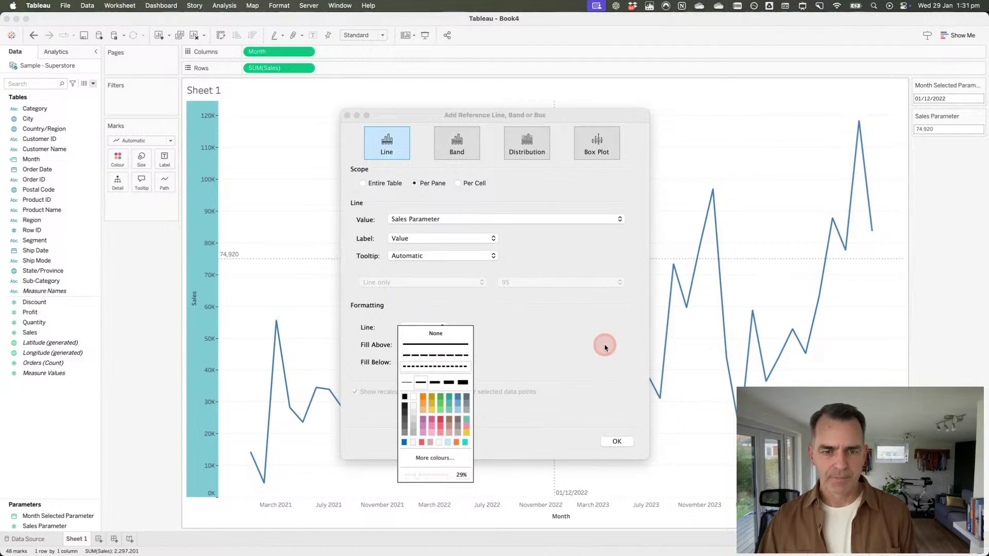
{"action": "left_click", "coordinate": [617, 441]}
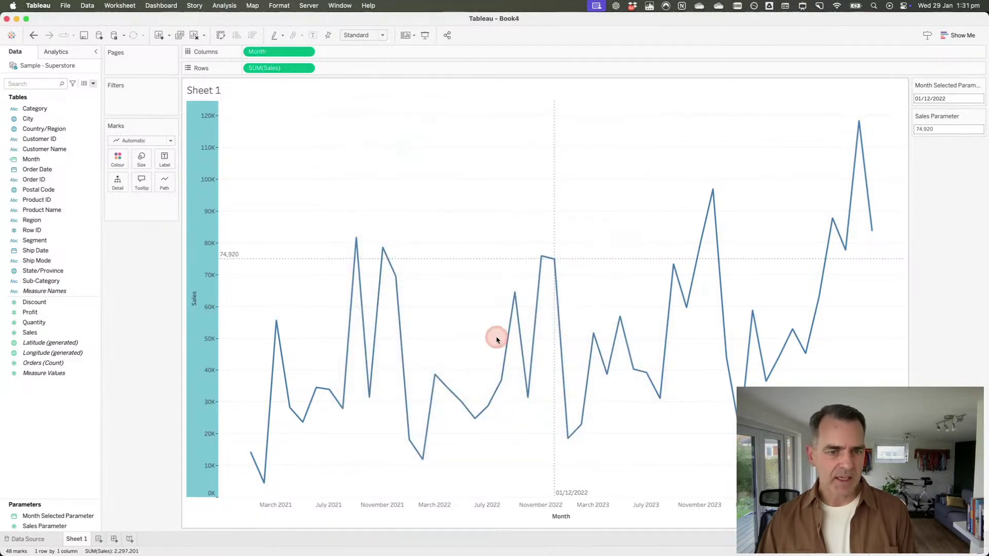
Step: Test the parameter actions on November 2021, November 2022 and October 2023, then deselect
{"action": "left_click", "coordinate": [383, 248]}
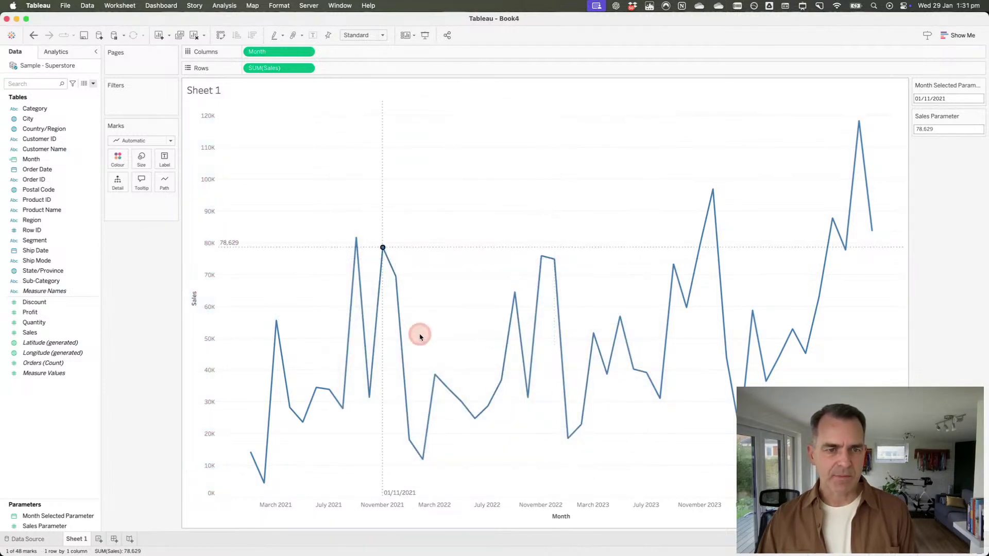
{"action": "left_click", "coordinate": [541, 257]}
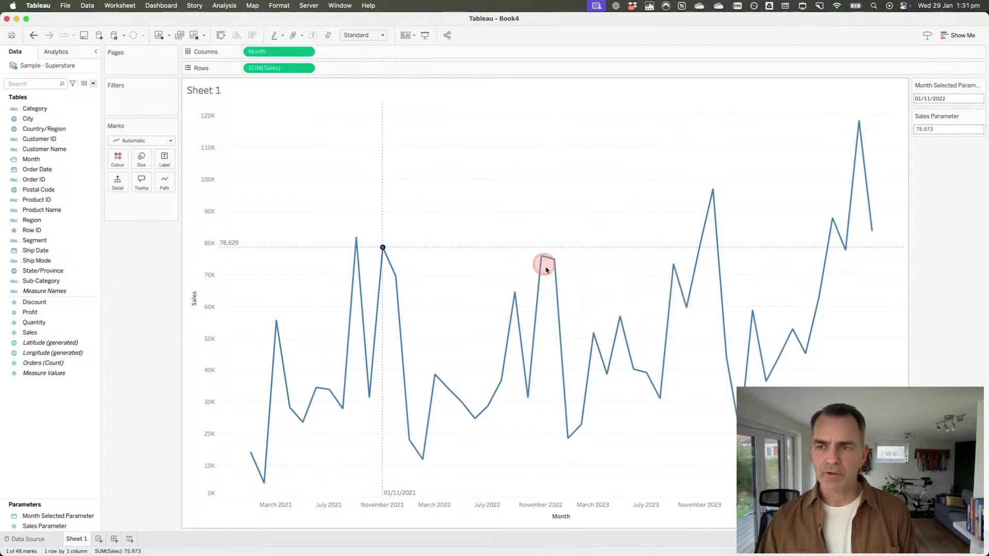
{"action": "left_click", "coordinate": [686, 307]}
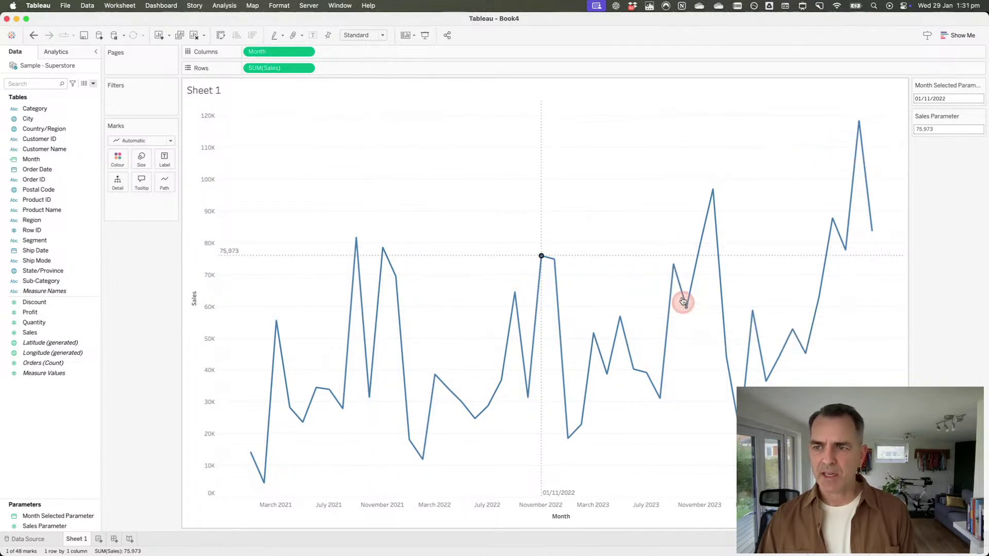
{"action": "left_click", "coordinate": [618, 155]}
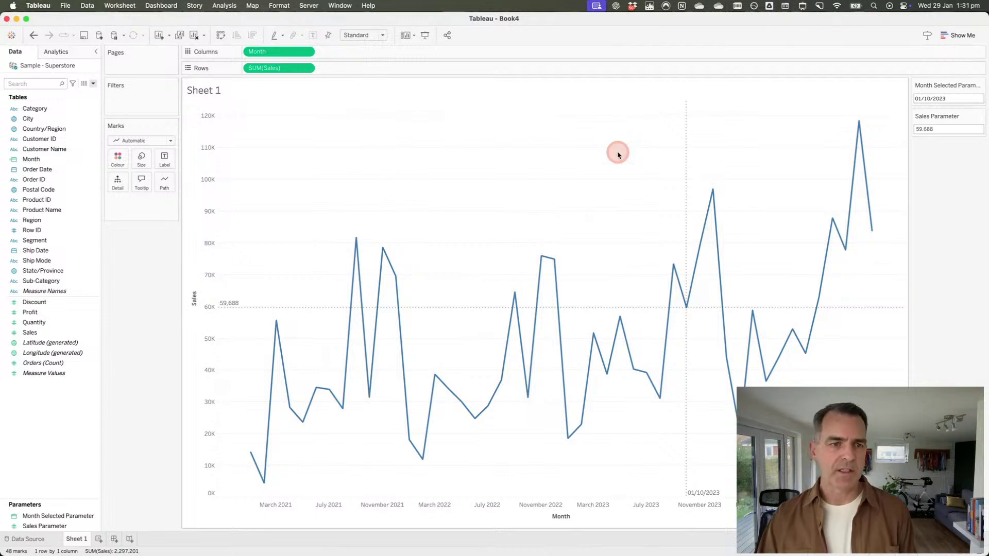
Step: Compare with the reference dashboard, check the Sales Parameter value and clear the Postal Code selection
{"action": "key", "text": "ctrl+Right"}
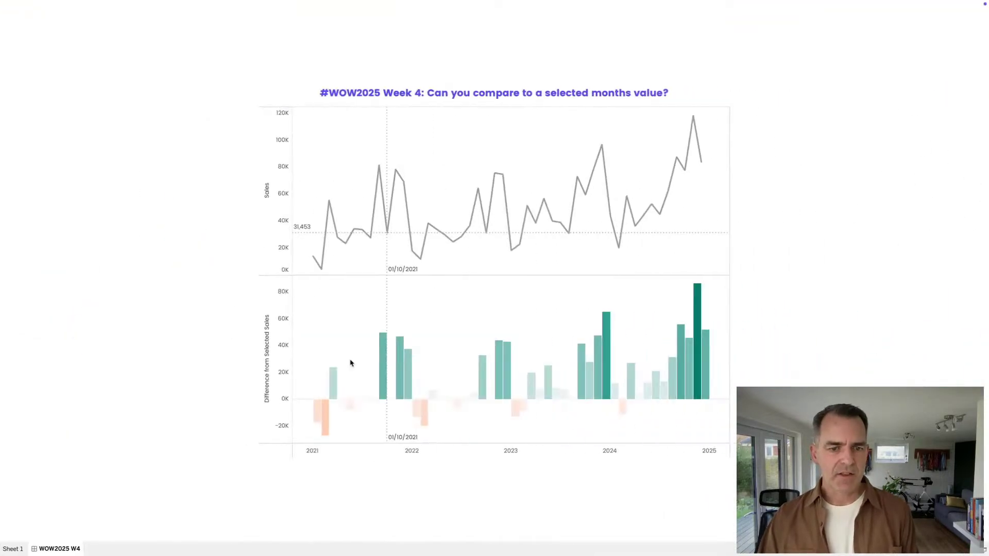
{"action": "mouse_move", "coordinate": [330, 381]}
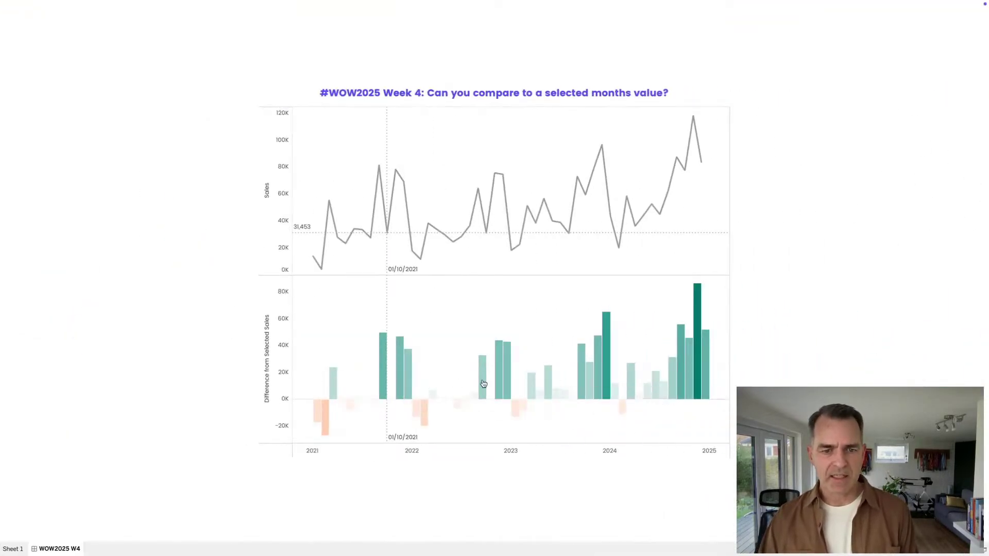
{"action": "mouse_move", "coordinate": [411, 348]}
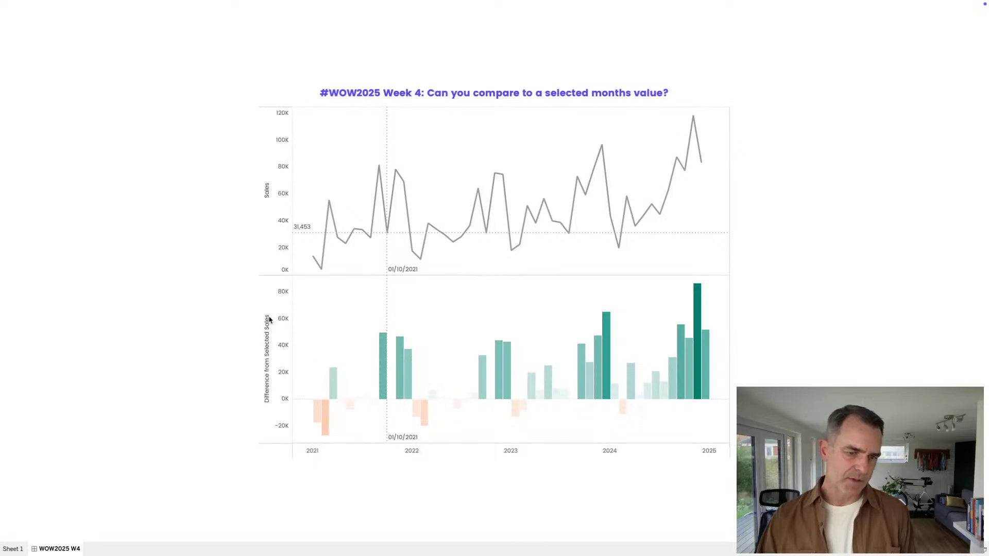
{"action": "mouse_move", "coordinate": [376, 341]}
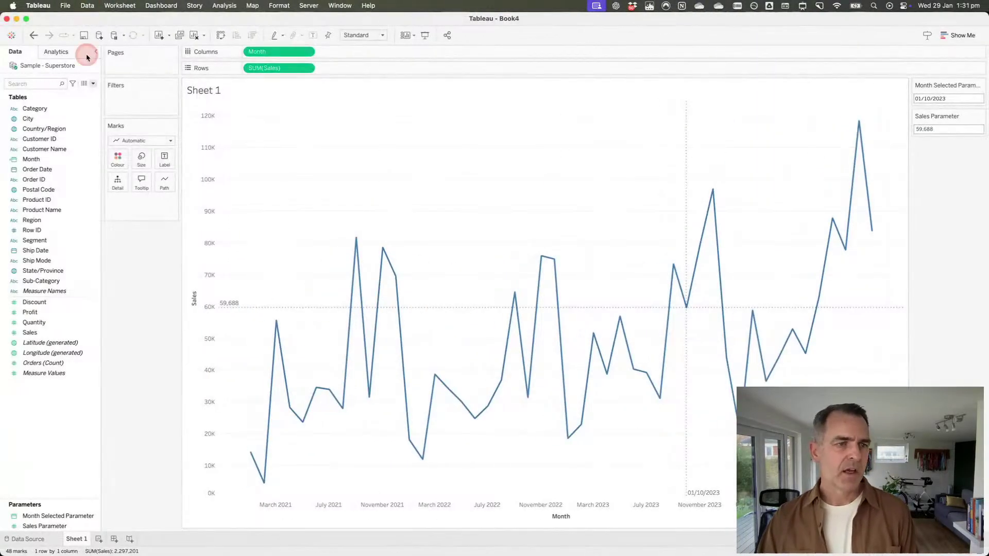
{"action": "left_click", "coordinate": [44, 528]}
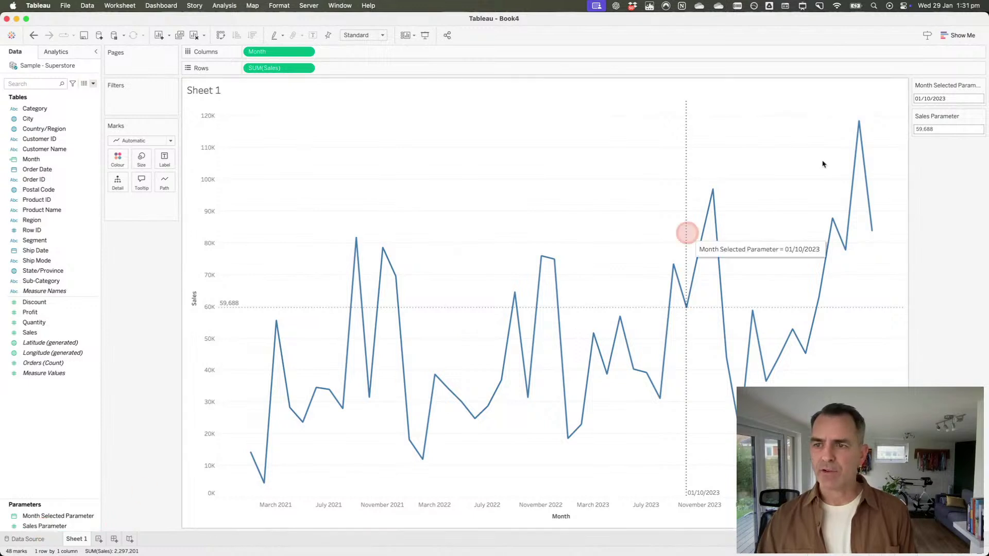
{"action": "left_click", "coordinate": [930, 129]}
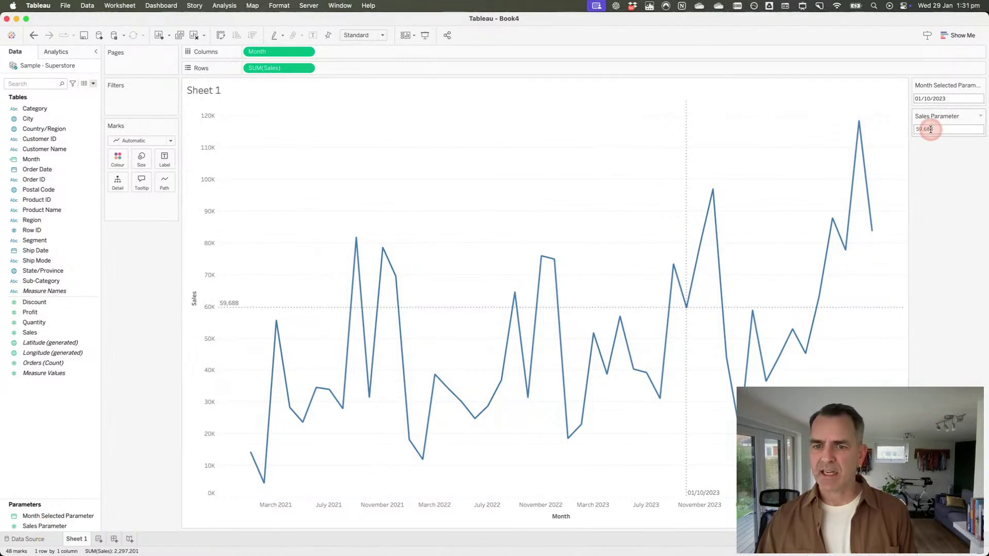
{"action": "mouse_move", "coordinate": [711, 192]}
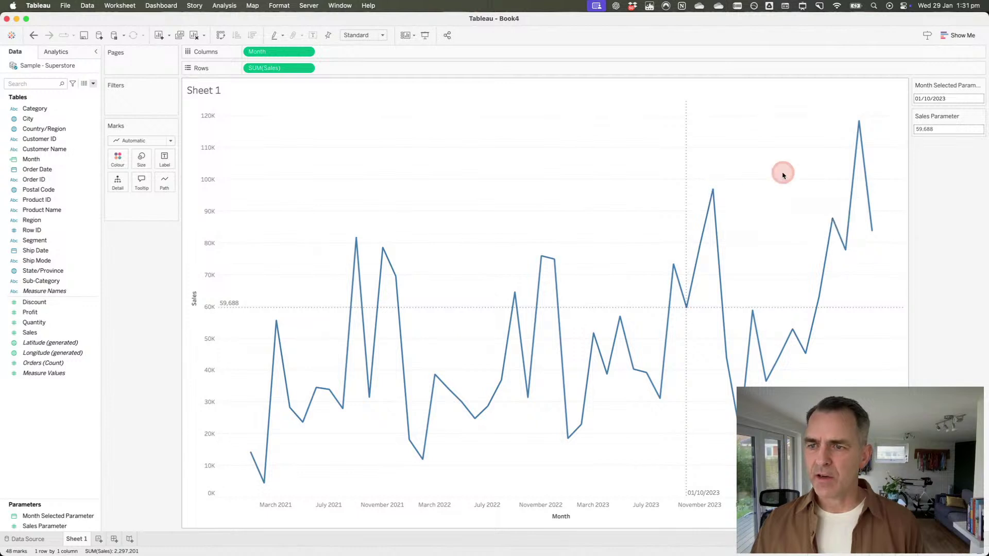
{"action": "left_click", "coordinate": [95, 192]}
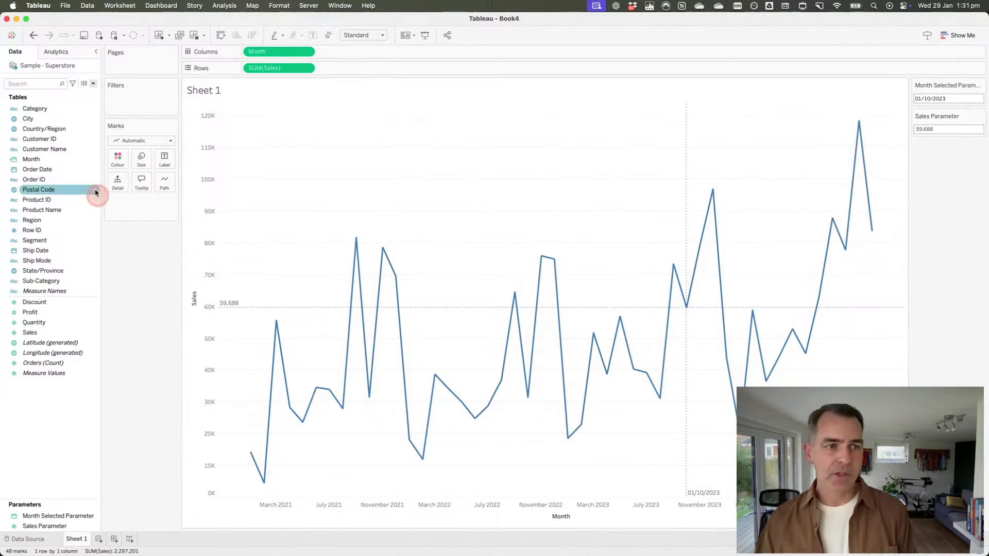
{"action": "left_click", "coordinate": [93, 84]}
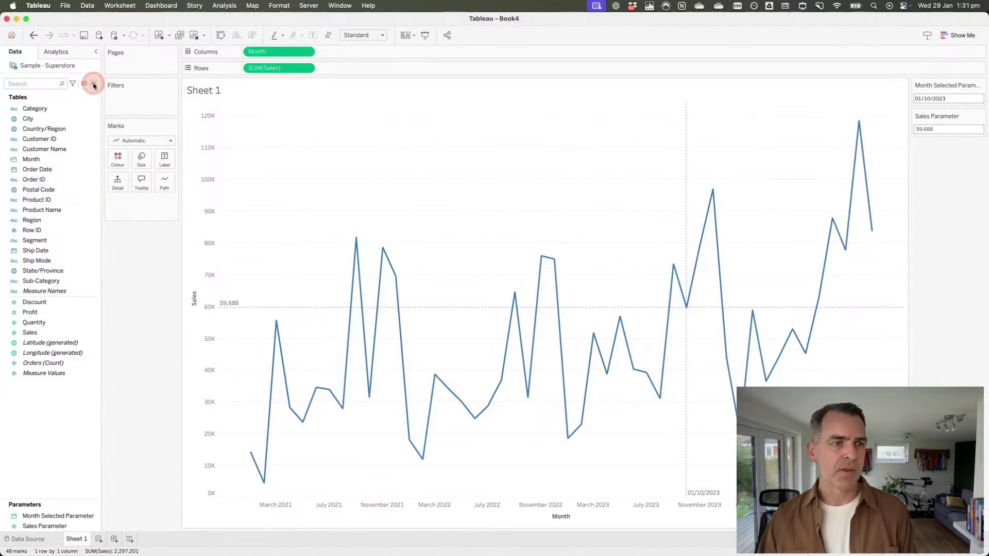
Step: Create calculated field 'Difference from Selected Sales' as SUM([Sales]) - [Sales Parameter]
{"action": "left_click", "coordinate": [78, 90]}
{"action": "left_click", "coordinate": [153, 159]}
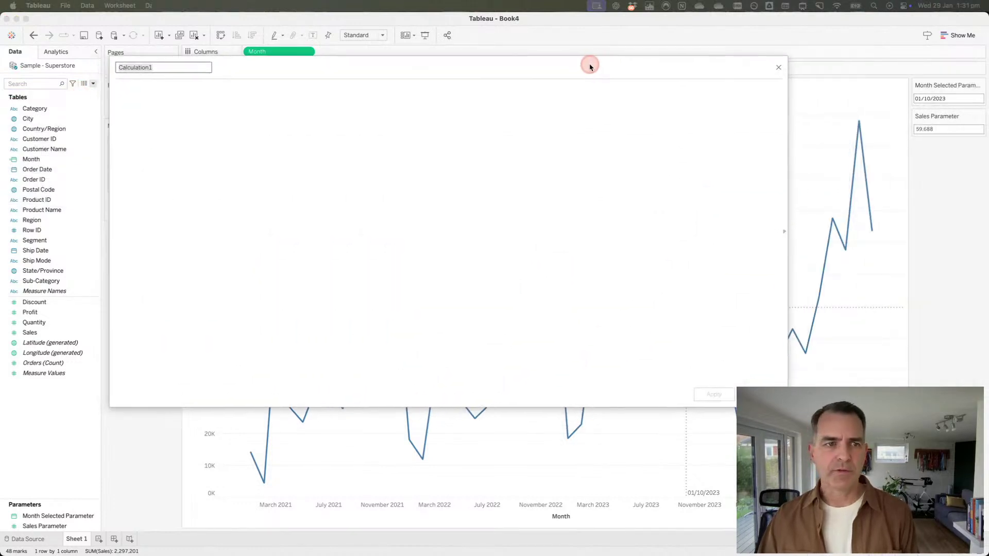
{"action": "type", "text": "Difference from Selected Sales"}
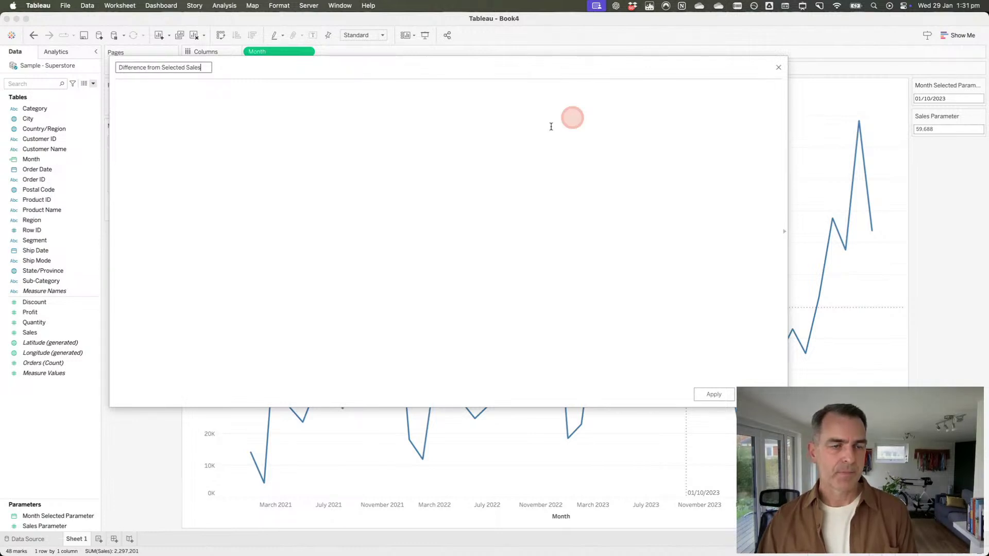
{"action": "left_click", "coordinate": [468, 159]}
{"action": "left_click_drag", "start_coordinate": [452, 72], "coordinate": [493, 146]}
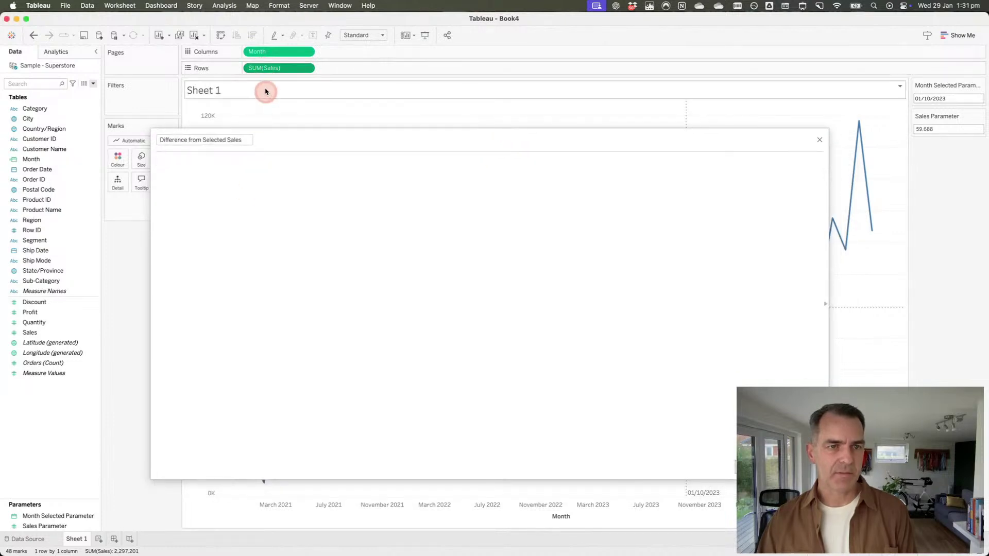
{"action": "left_click_drag", "start_coordinate": [269, 68], "coordinate": [367, 203]}
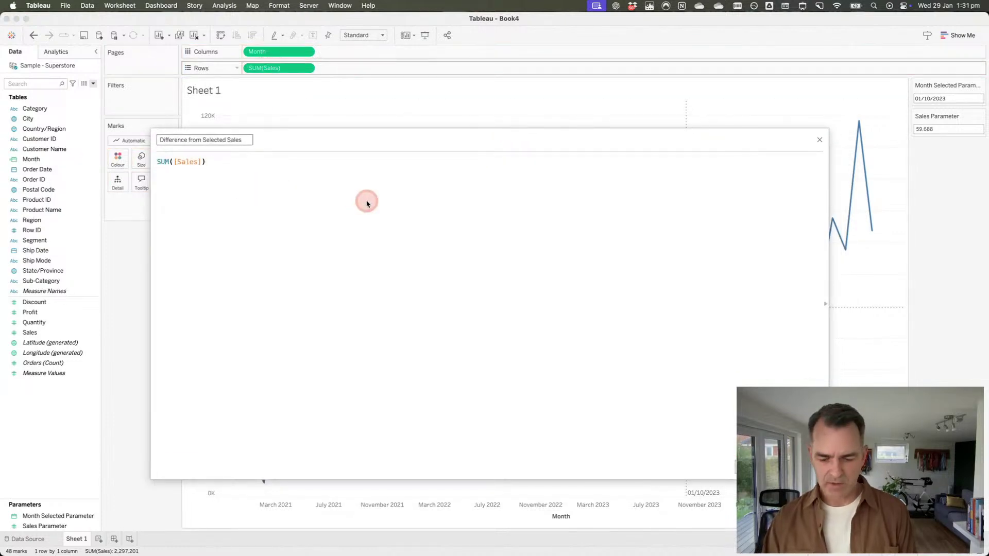
{"action": "type", "text": "- sal"}
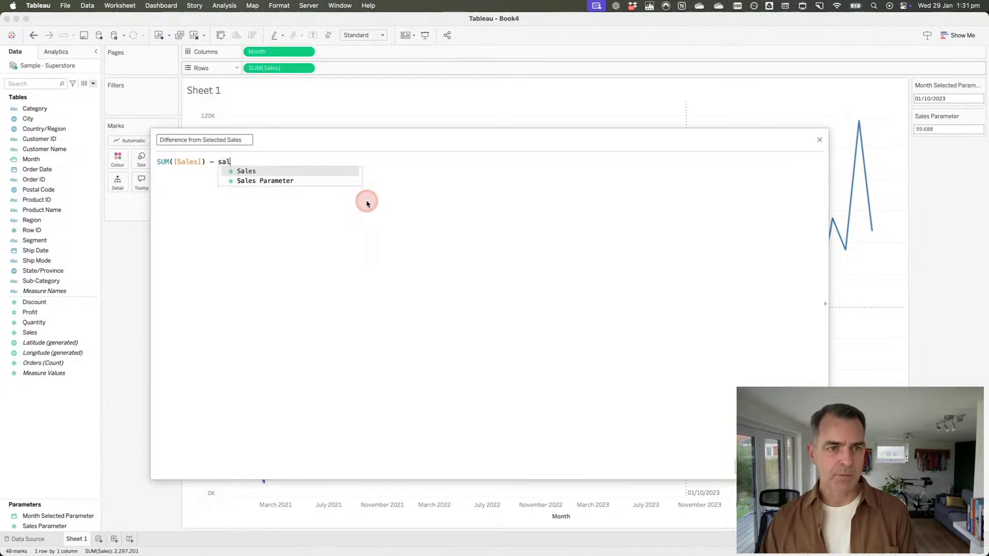
{"action": "key", "text": "Down"}
{"action": "key", "text": "Return"}
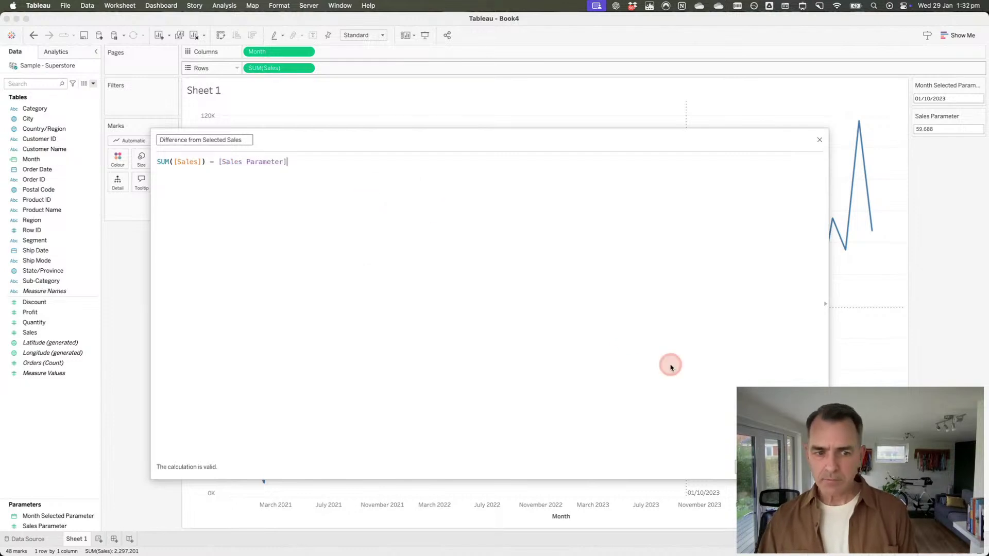
Step: Save the calculation and add Difference from Selected Sales to Rows as a second chart
{"action": "left_click", "coordinate": [806, 467]}
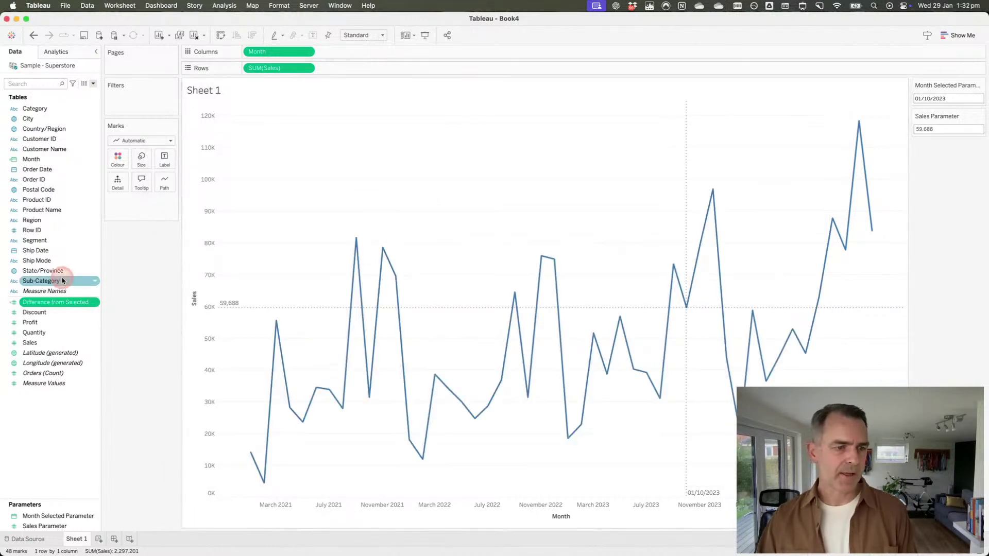
{"action": "left_click_drag", "start_coordinate": [57, 302], "coordinate": [435, 65]}
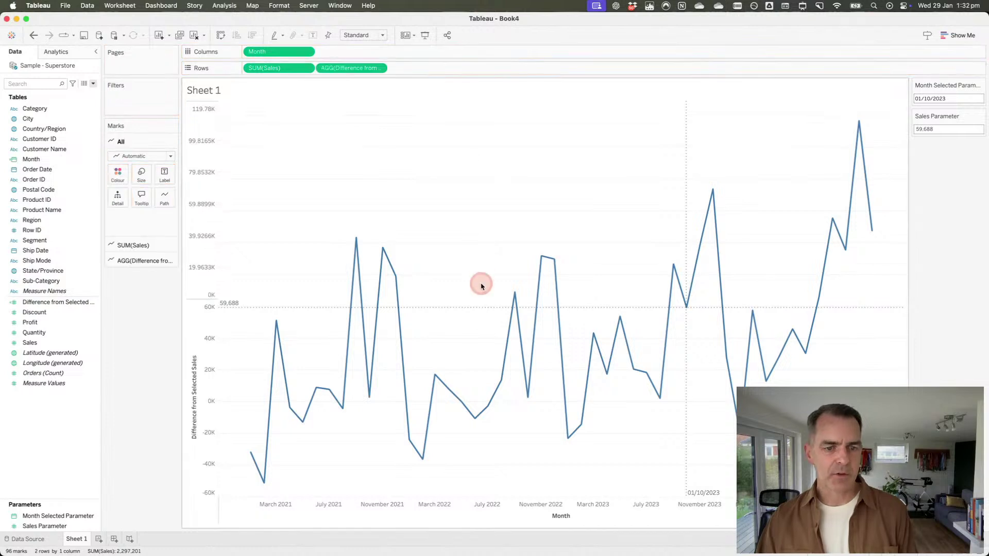
{"action": "mouse_move", "coordinate": [669, 394]}
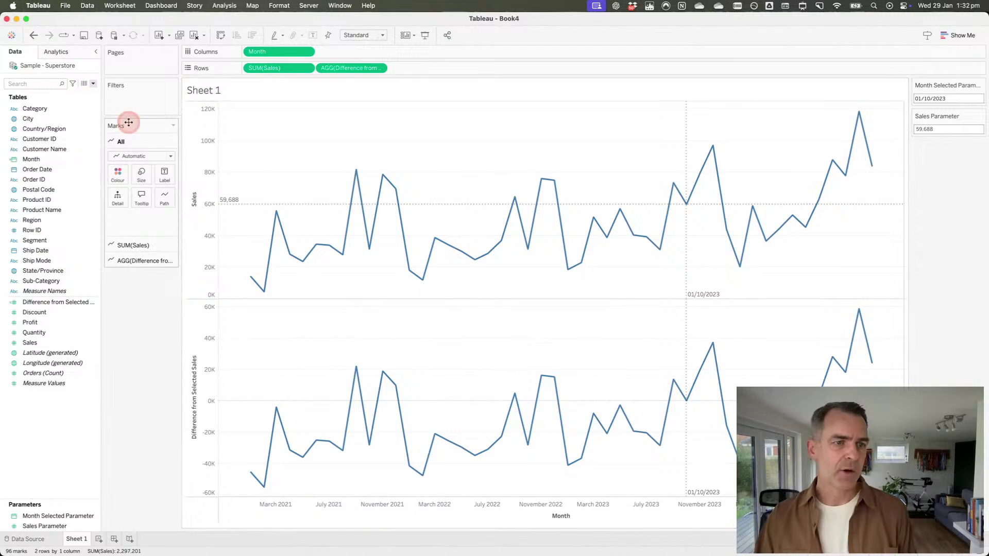
Step: Set the SUM(Sales) marks to Line and the difference marks to Bar
{"action": "left_click", "coordinate": [133, 246]}
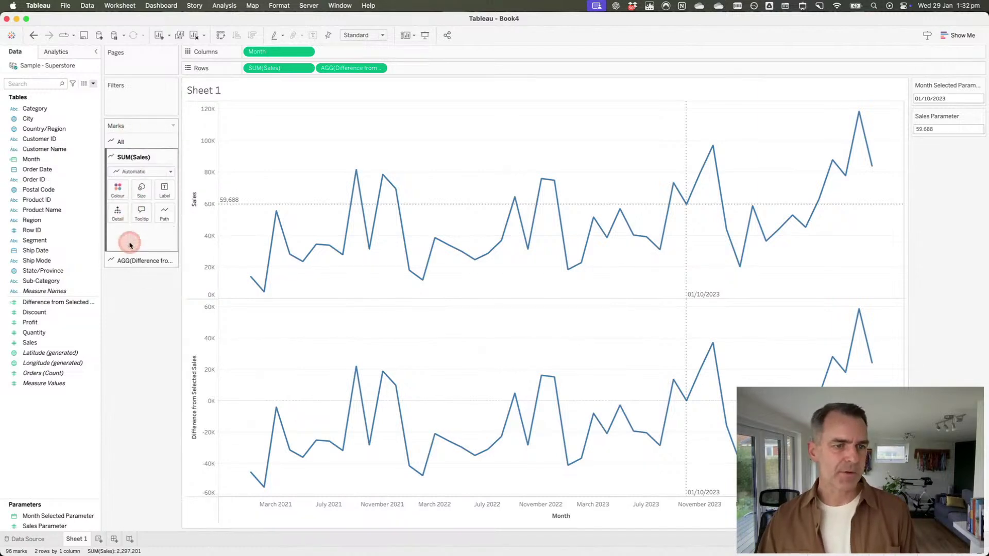
{"action": "left_click", "coordinate": [125, 172]}
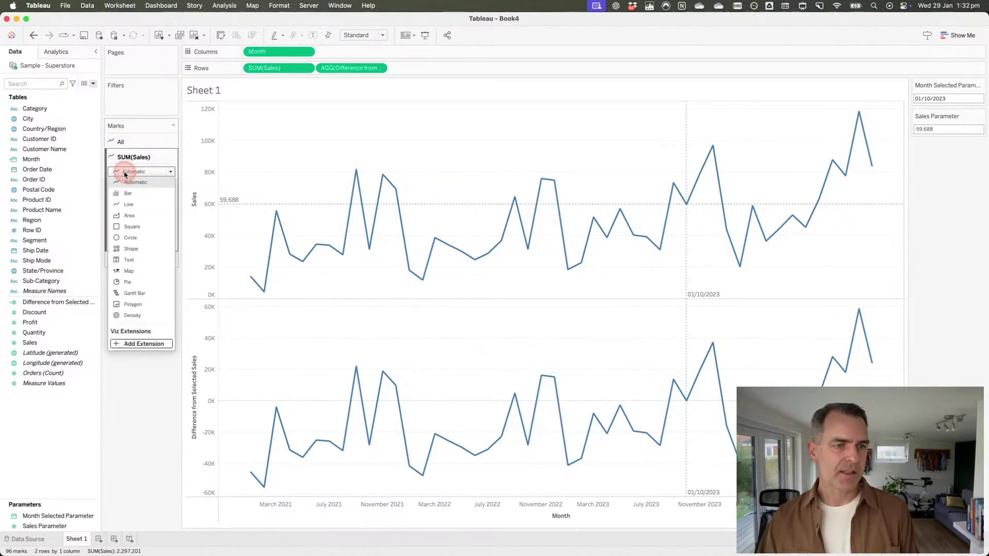
{"action": "left_click", "coordinate": [129, 204]}
{"action": "left_click", "coordinate": [136, 260]}
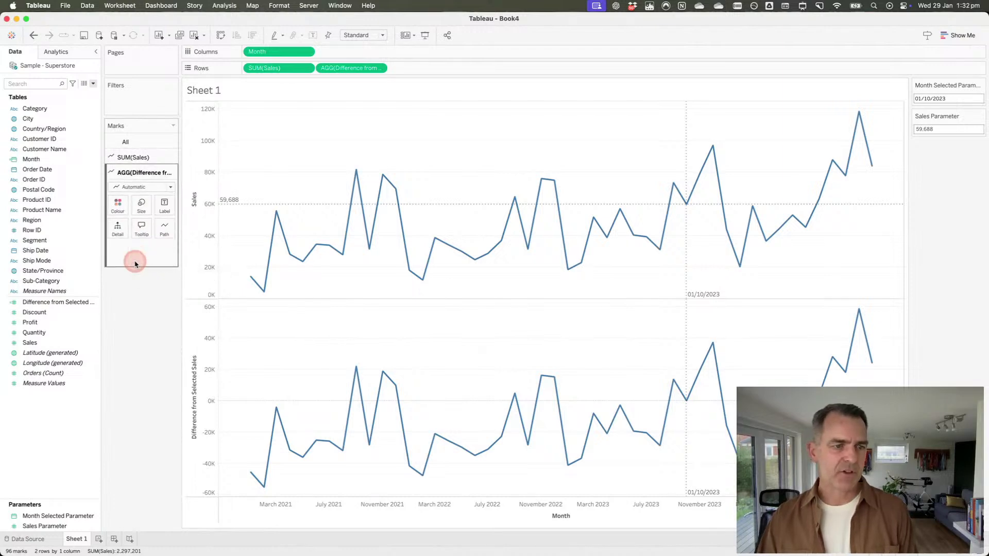
{"action": "left_click", "coordinate": [134, 189]}
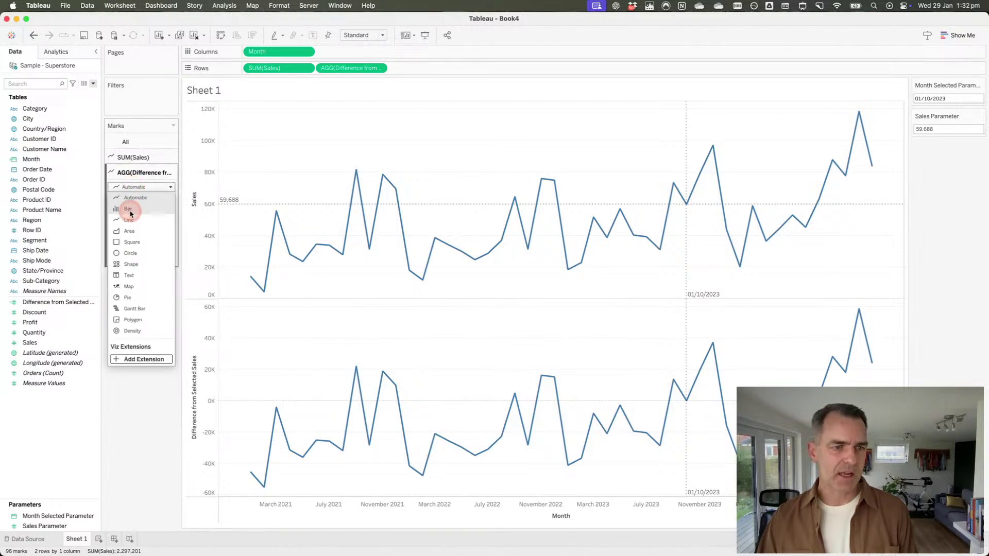
{"action": "left_click", "coordinate": [130, 216]}
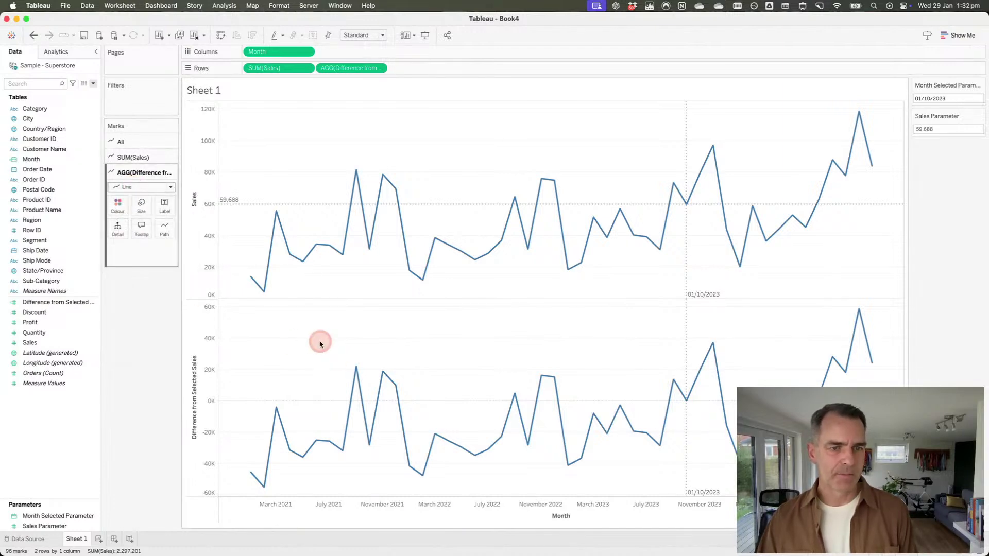
{"action": "left_click", "coordinate": [134, 187]}
{"action": "left_click", "coordinate": [126, 211]}
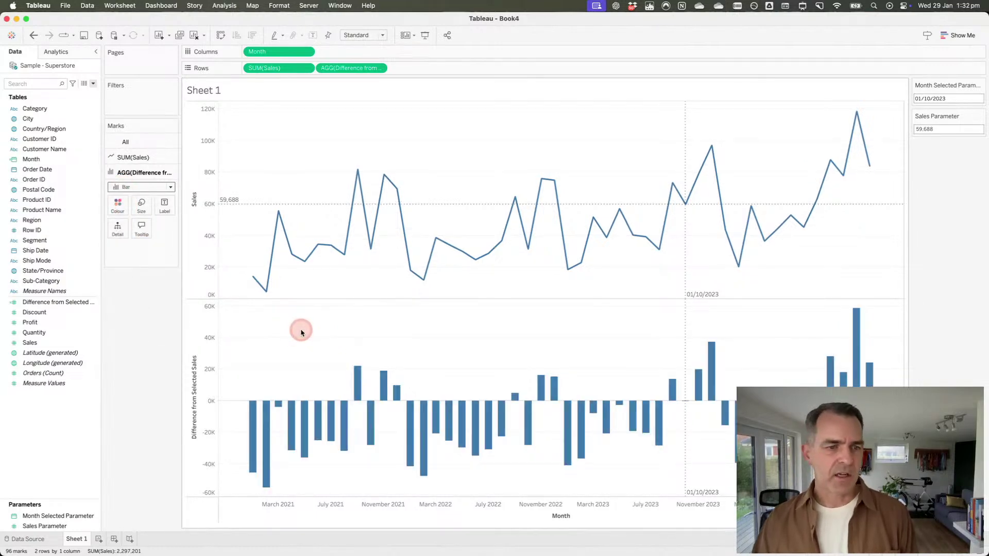
Step: Colour the bars by Difference from Selected Sales, checking against the reference dashboard
{"action": "left_click", "coordinate": [65, 301]}
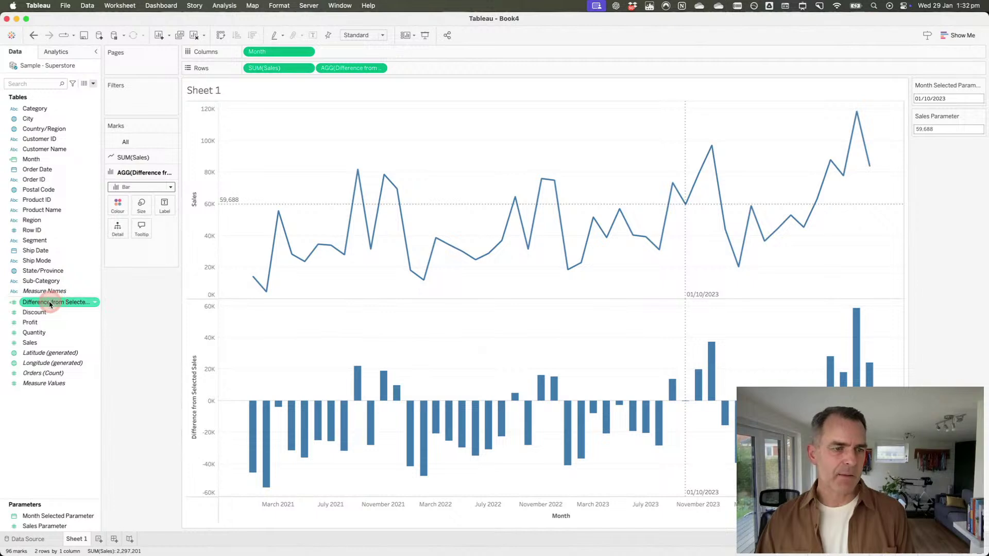
{"action": "left_click_drag", "start_coordinate": [49, 304], "coordinate": [117, 206]}
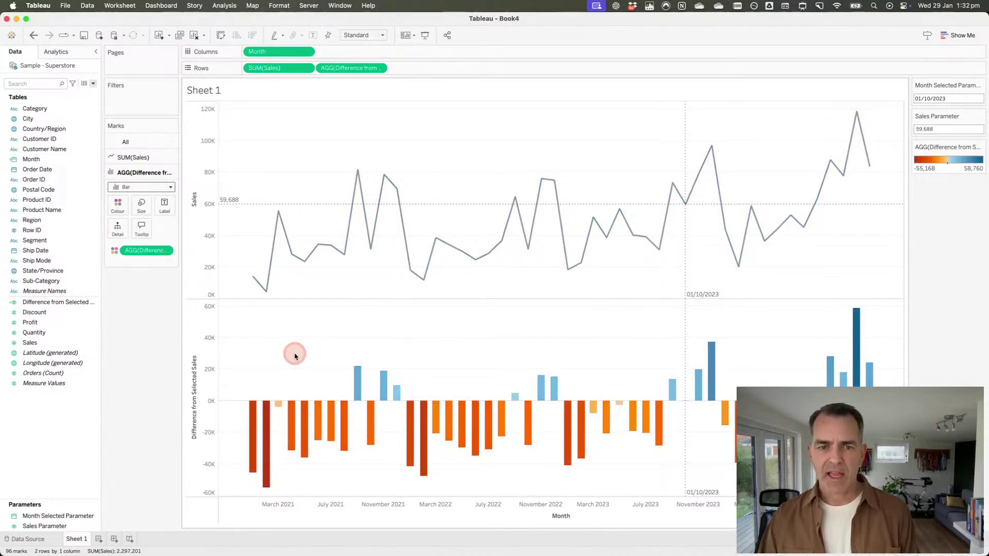
{"action": "key", "text": "ctrl+Right"}
{"action": "mouse_move", "coordinate": [390, 365]}
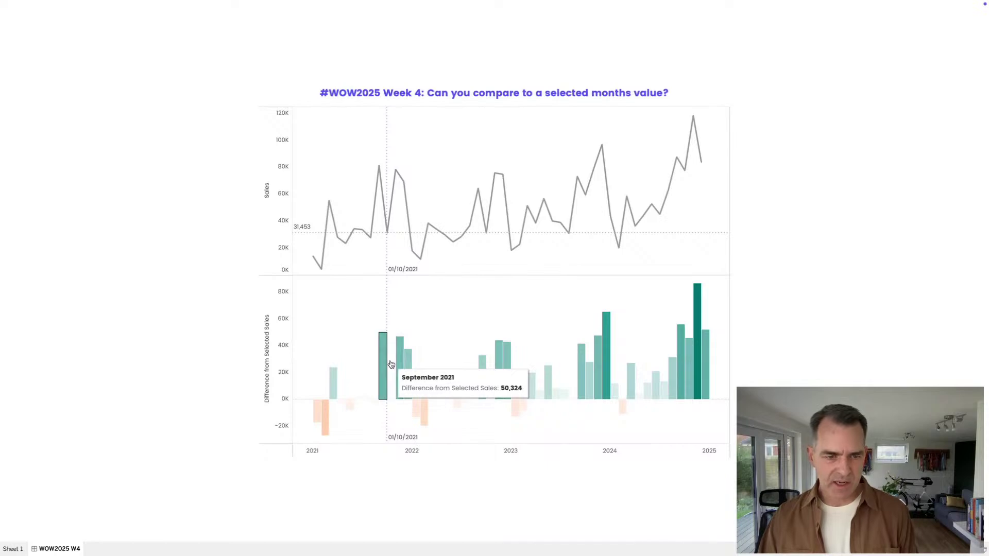
{"action": "key", "text": "ctrl+Left"}
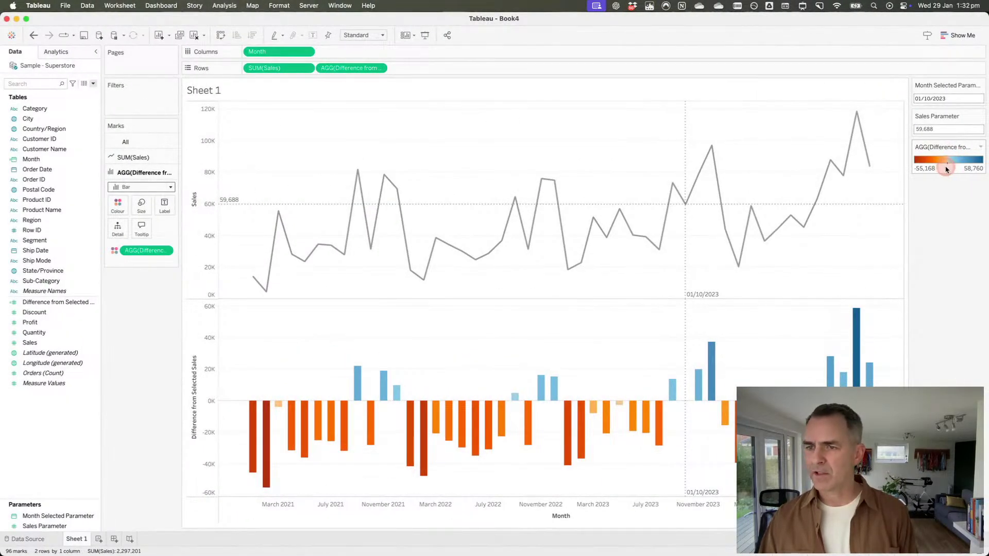
Step: Switch the bar colours to the Orange to Aqua palette centred at 0
{"action": "double_click", "coordinate": [946, 169]}
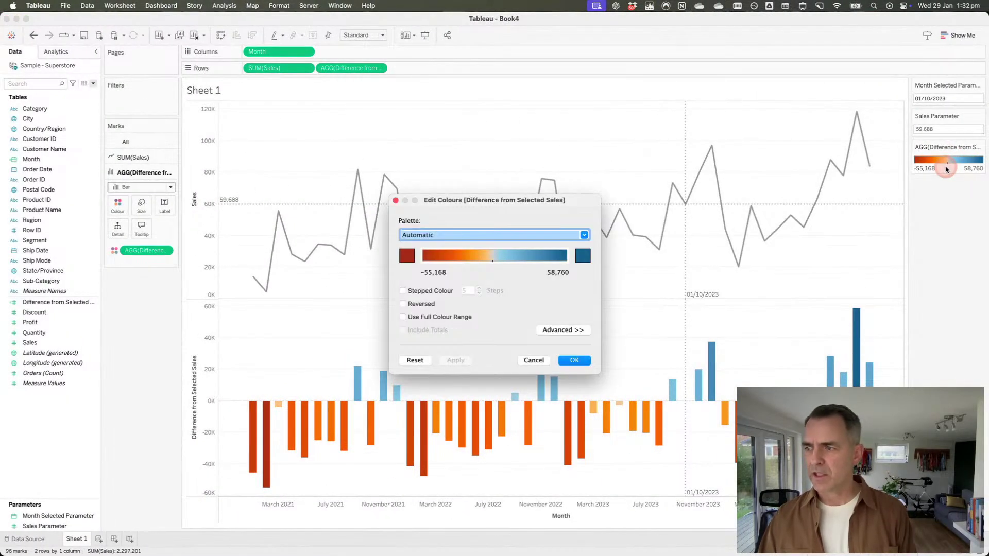
{"action": "left_click", "coordinate": [428, 238]}
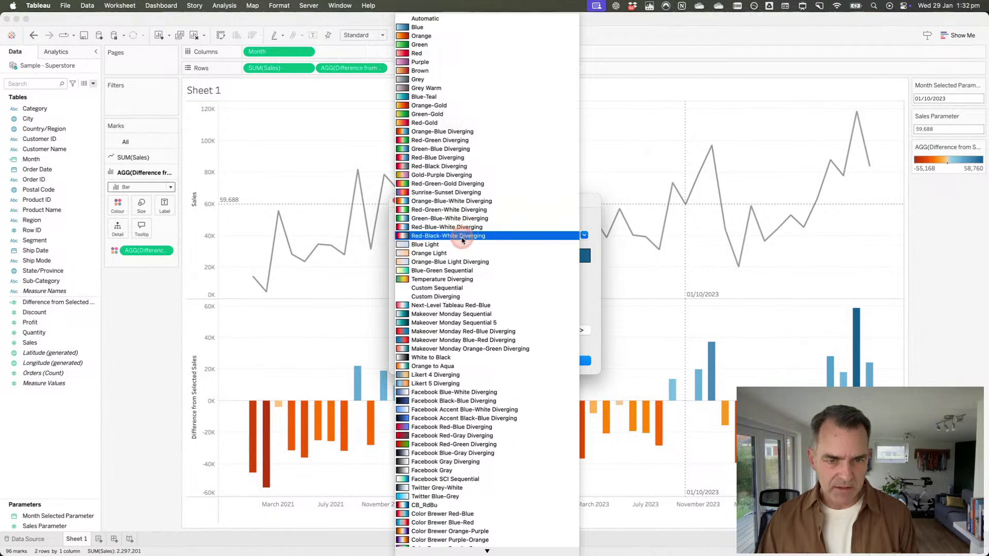
{"action": "left_click", "coordinate": [435, 366]}
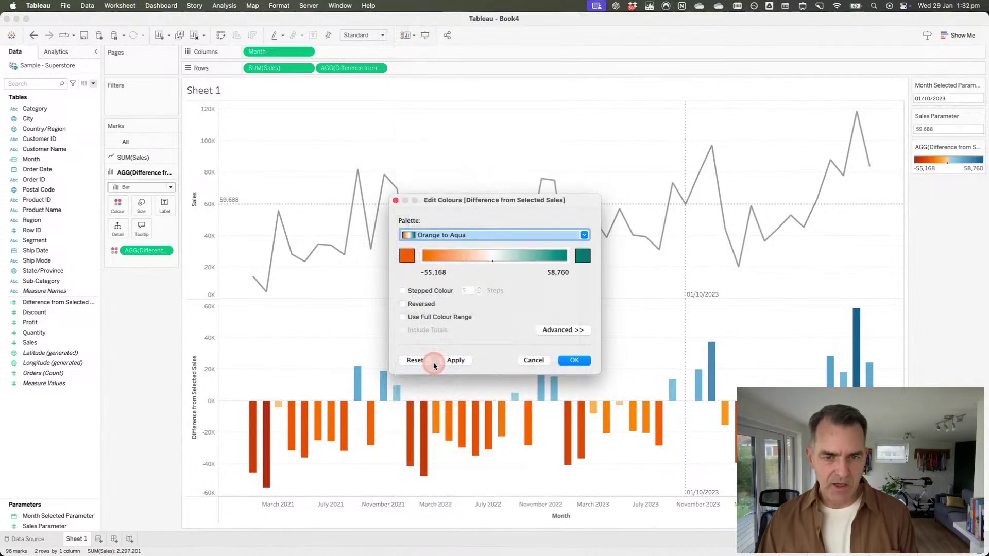
{"action": "left_click", "coordinate": [563, 332]}
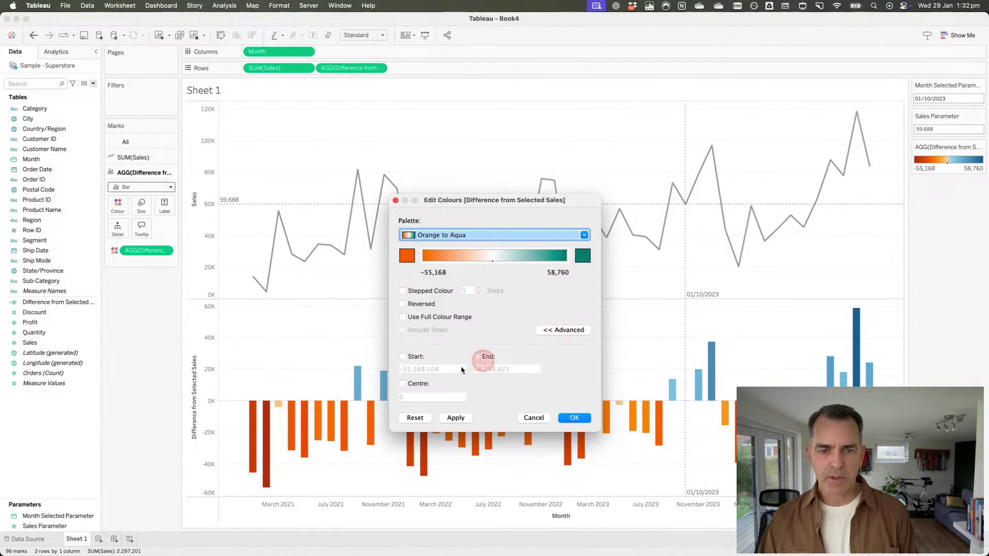
{"action": "left_click", "coordinate": [403, 383]}
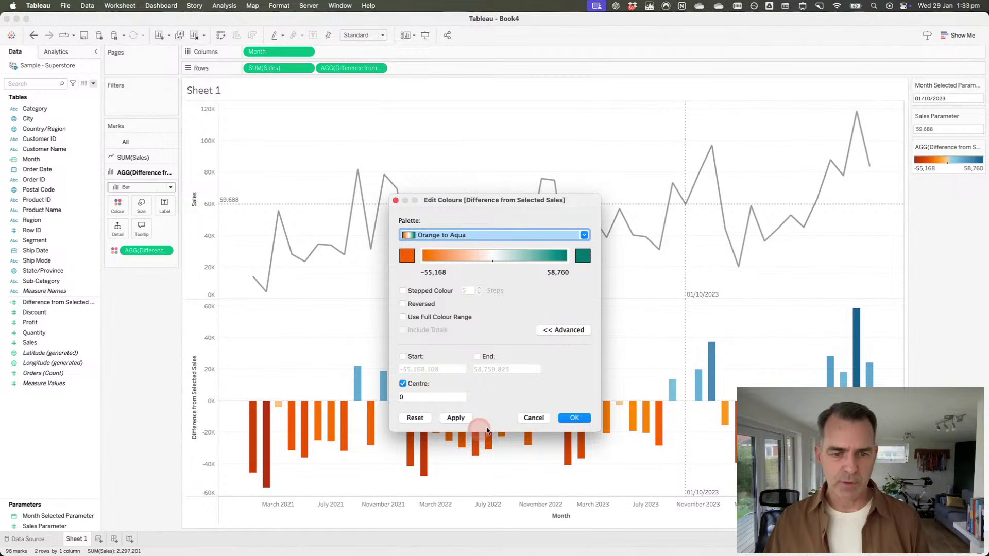
{"action": "left_click", "coordinate": [562, 421]}
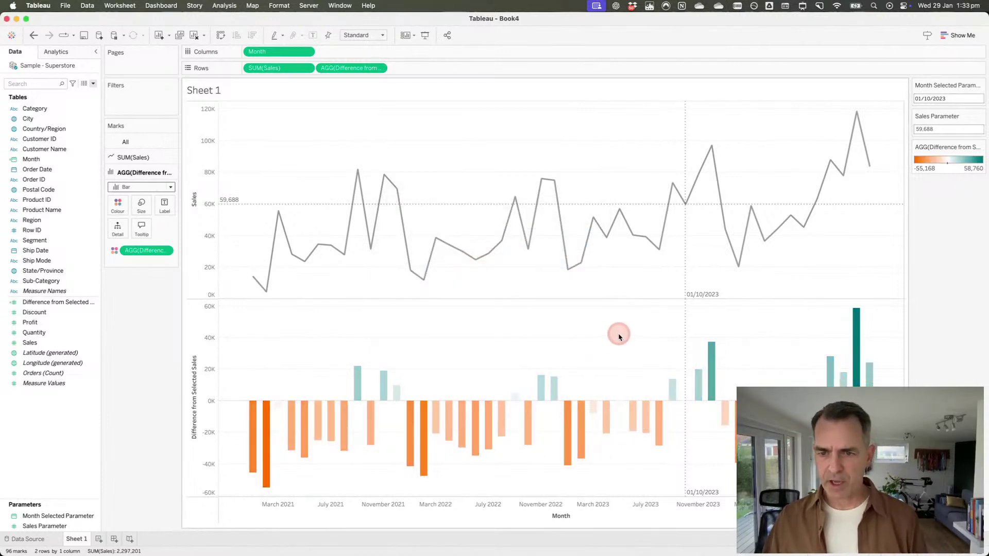
{"action": "key", "text": "ctrl+Right"}
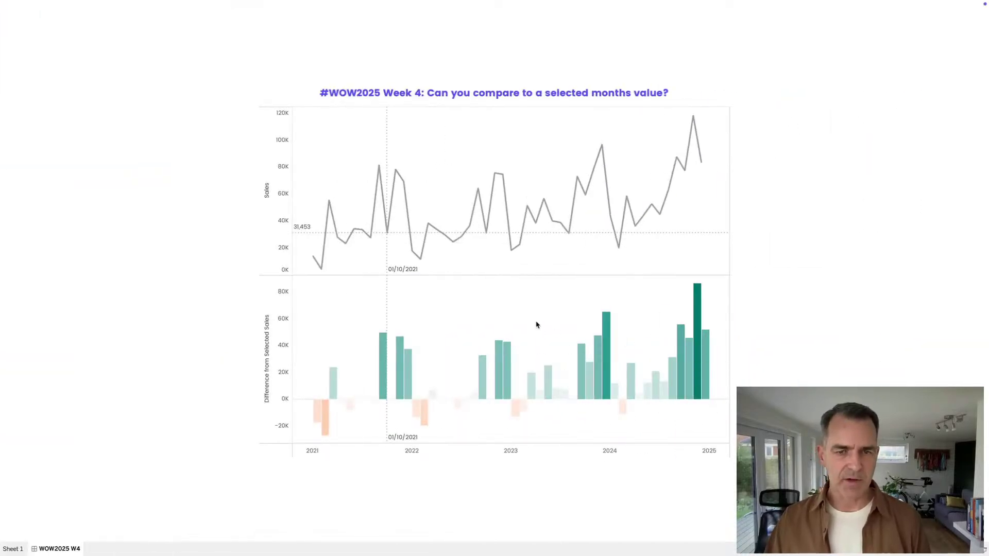
{"action": "key", "text": "ctrl+Left"}
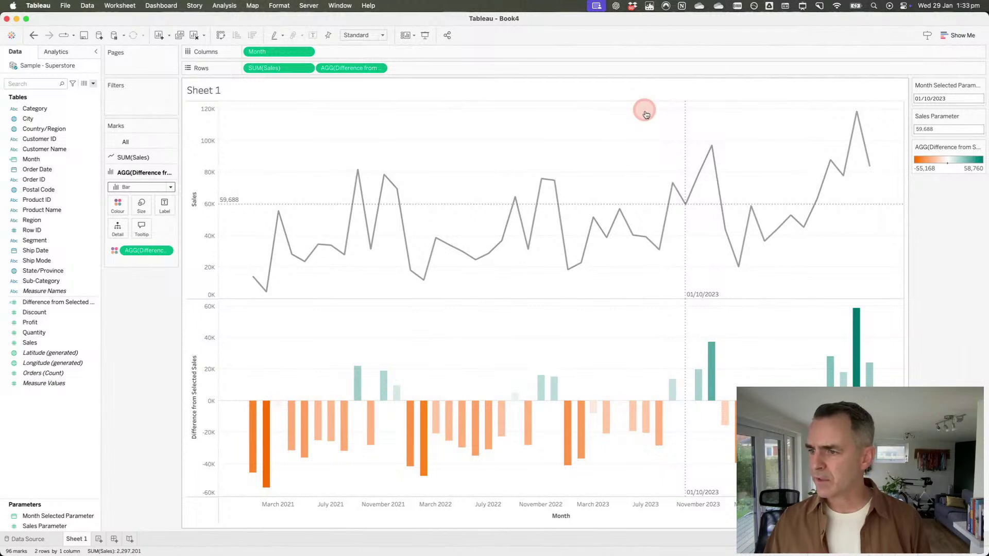
{"action": "key", "text": "super+Tab"}
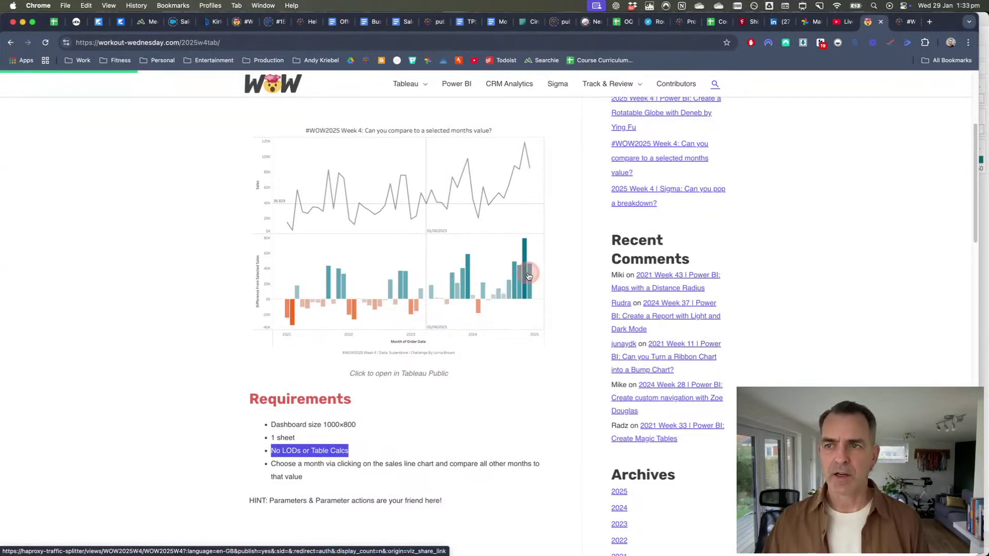
{"action": "key", "text": "ctrl+Right"}
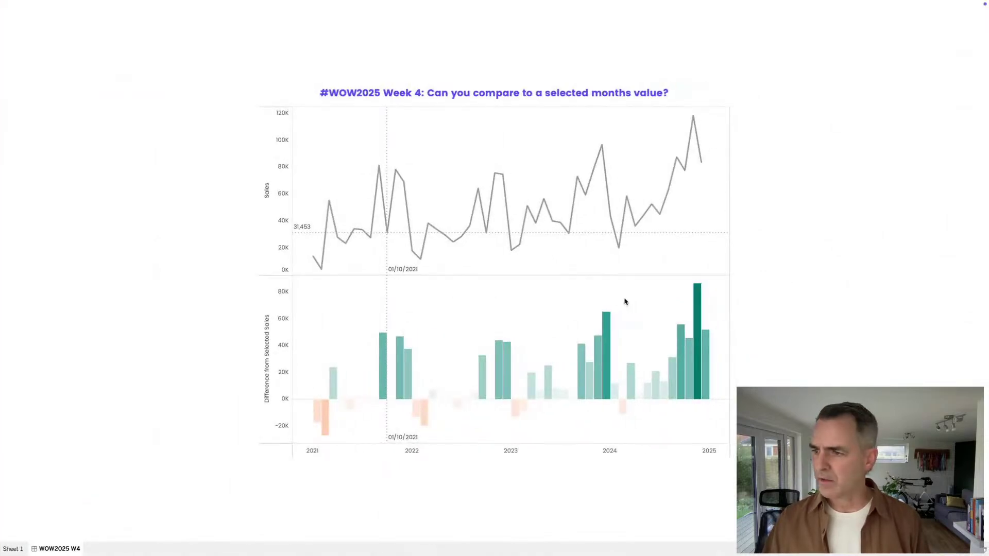
{"action": "key", "text": "ctrl+Left"}
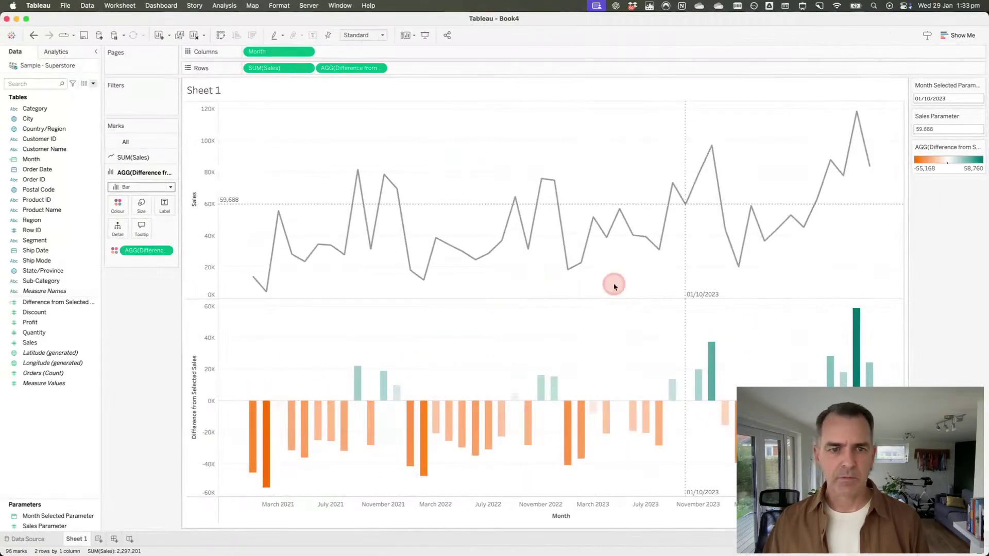
Step: Give the difference bars a fixed, centre-aligned width of 28 axis units
{"action": "left_click", "coordinate": [141, 204]}
{"action": "left_click_drag", "start_coordinate": [208, 263], "coordinate": [220, 264]}
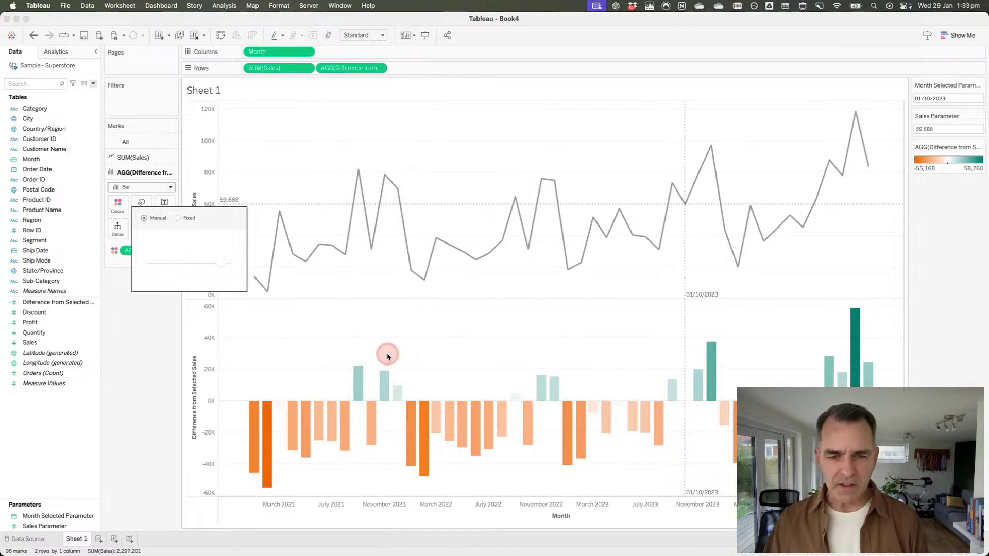
{"action": "left_click", "coordinate": [177, 219]}
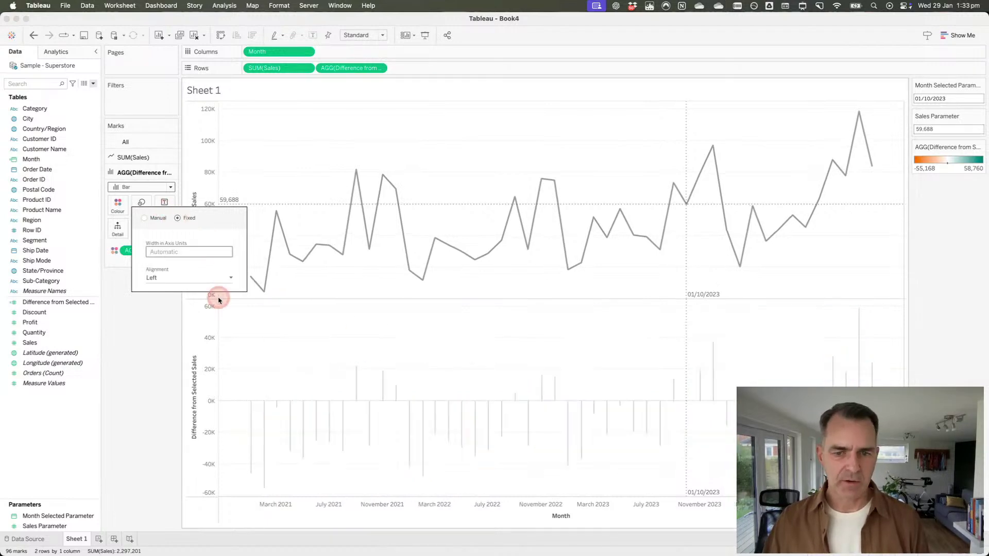
{"action": "left_click", "coordinate": [159, 278]}
{"action": "left_click", "coordinate": [157, 303]}
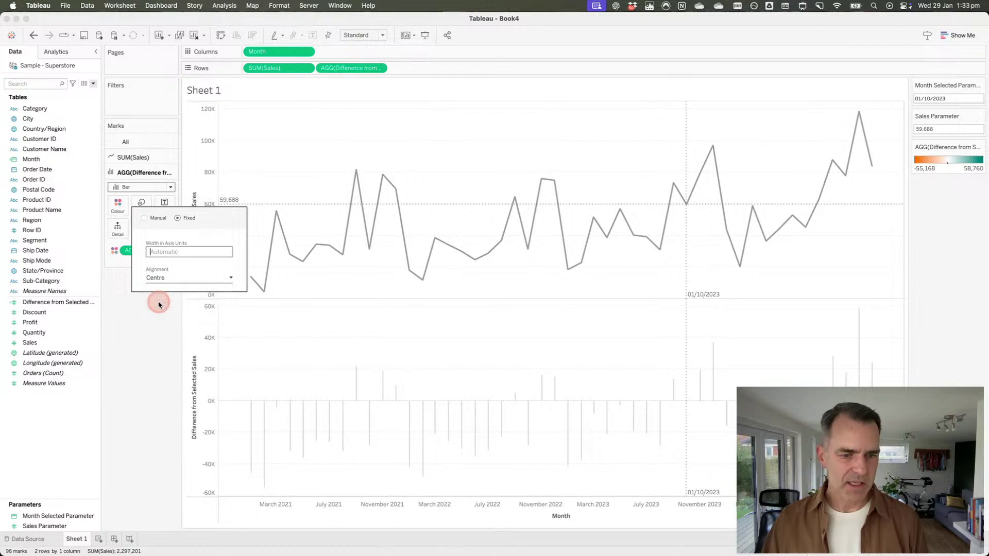
{"action": "left_click", "coordinate": [164, 252]}
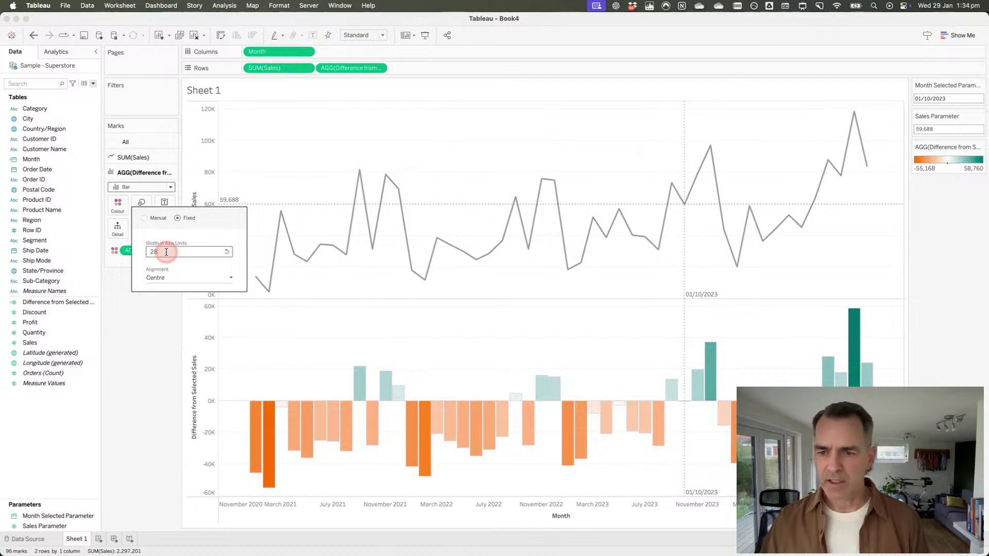
{"action": "left_click", "coordinate": [147, 329]}
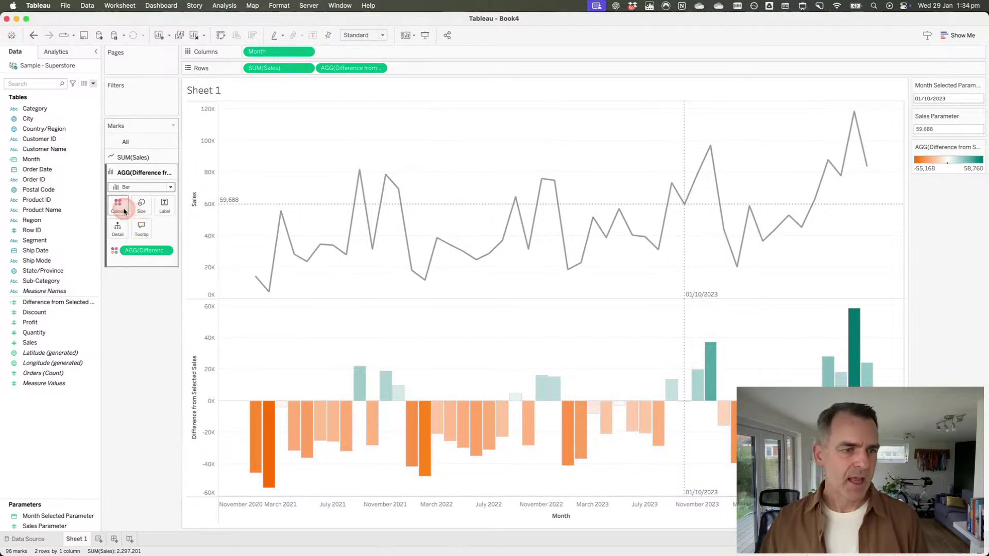
Step: Add white borders to the difference bars
{"action": "left_click", "coordinate": [120, 209]}
{"action": "left_click", "coordinate": [154, 278]}
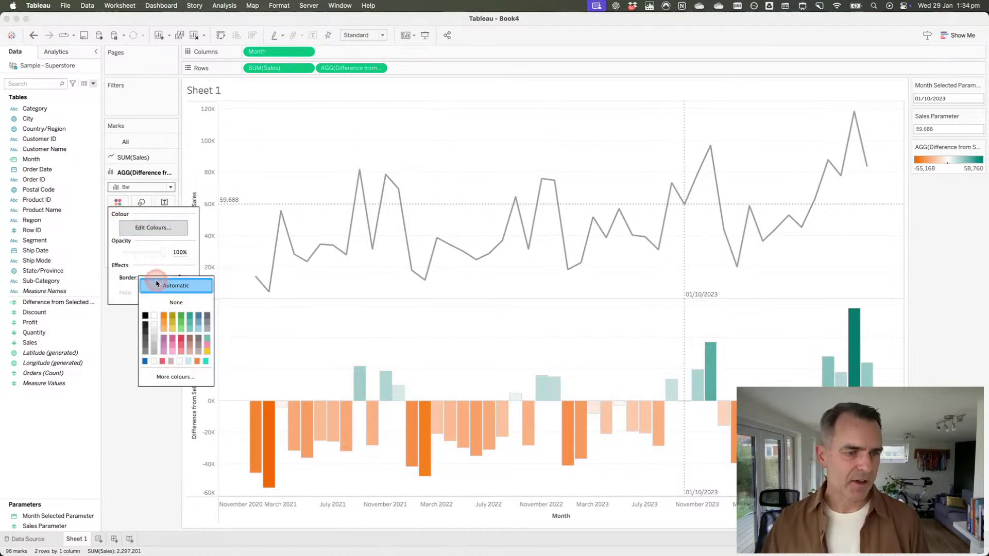
{"action": "left_click", "coordinate": [155, 315]}
{"action": "left_click", "coordinate": [304, 333]}
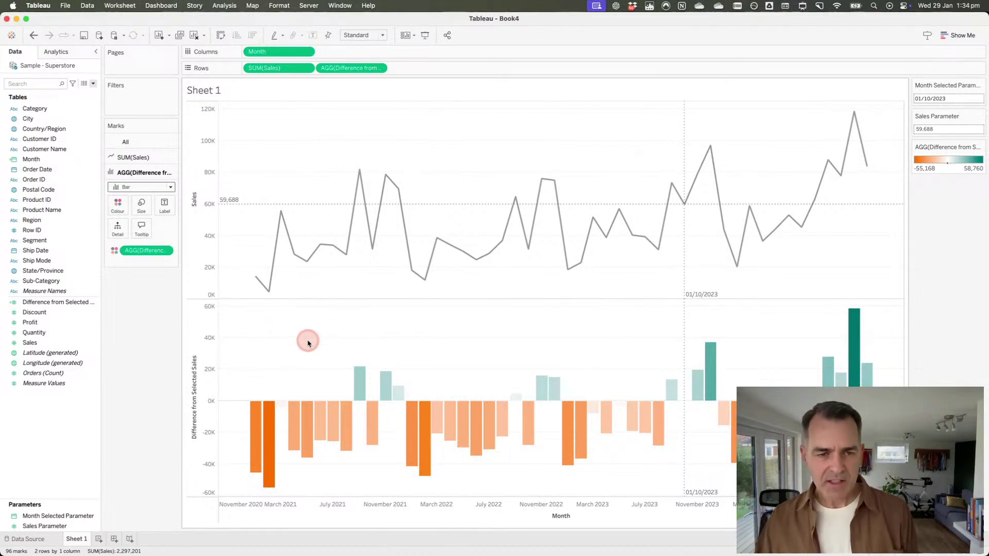
{"action": "key", "text": "ctrl+Right"}
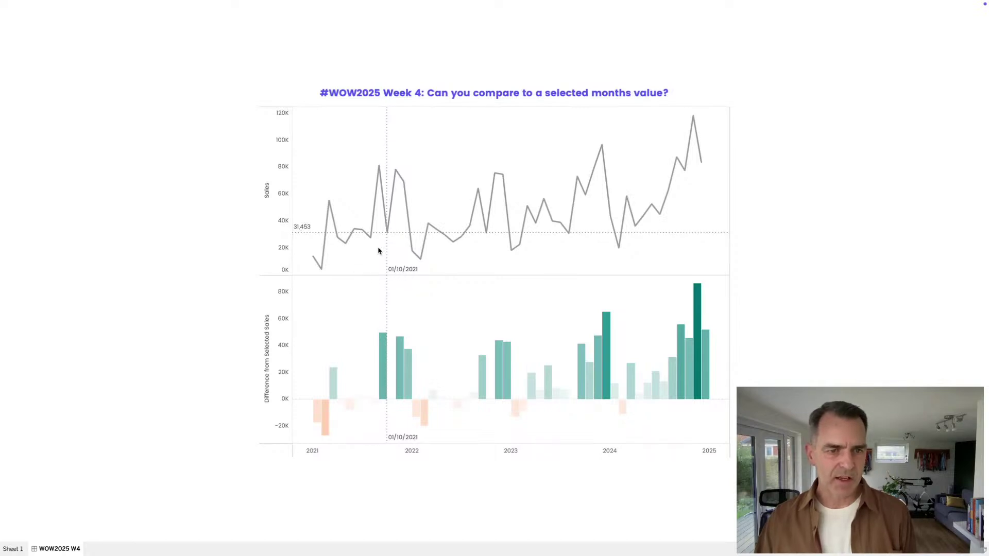
{"action": "mouse_move", "coordinate": [396, 174]}
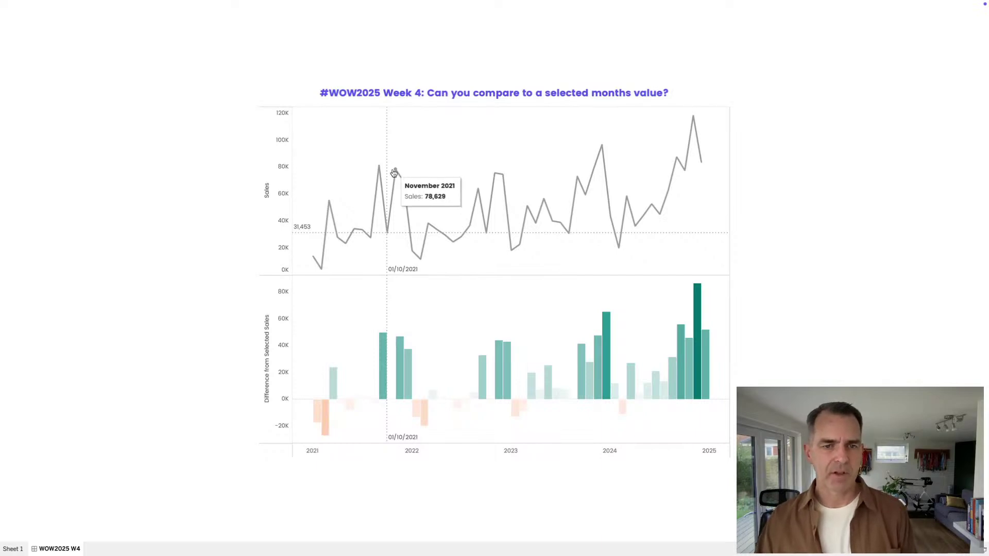
{"action": "key", "text": "ctrl+Left"}
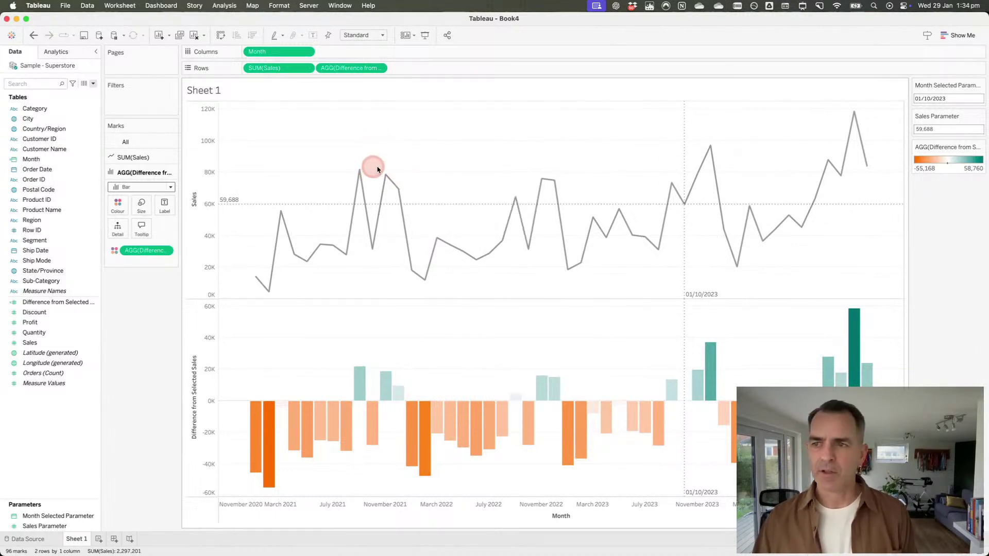
Step: Inspect the Month Selected Parameter options
{"action": "left_click", "coordinate": [980, 86]}
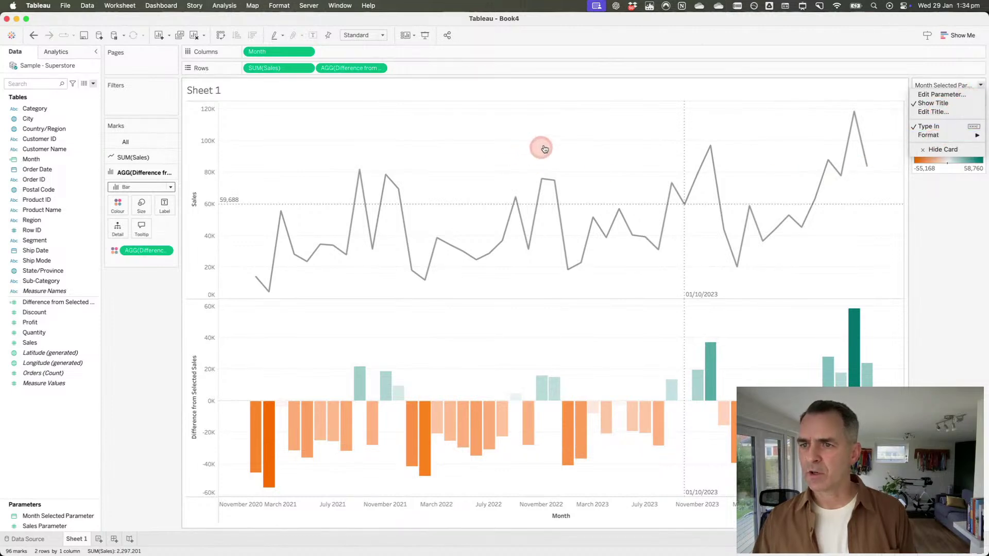
{"action": "left_click", "coordinate": [545, 169]}
{"action": "mouse_move", "coordinate": [543, 182]}
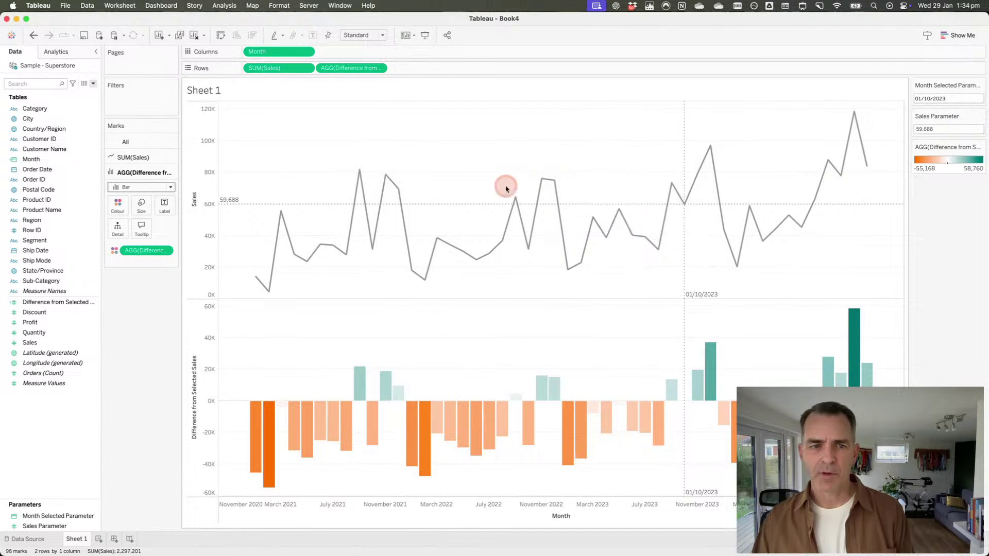
Step: Trim the sales line tooltip to month and Sales, without command buttons or selection by category
{"action": "left_click", "coordinate": [140, 158]}
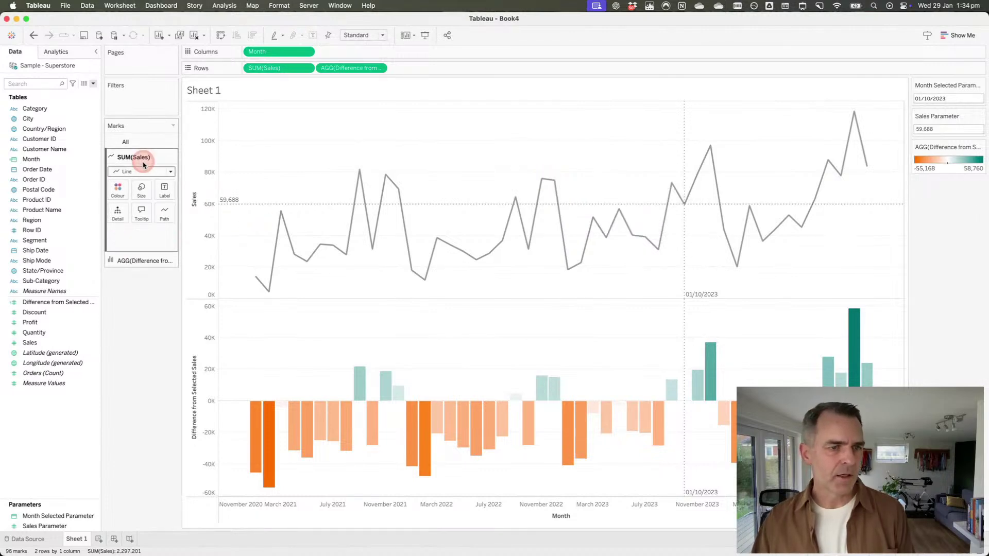
{"action": "left_click", "coordinate": [142, 215]}
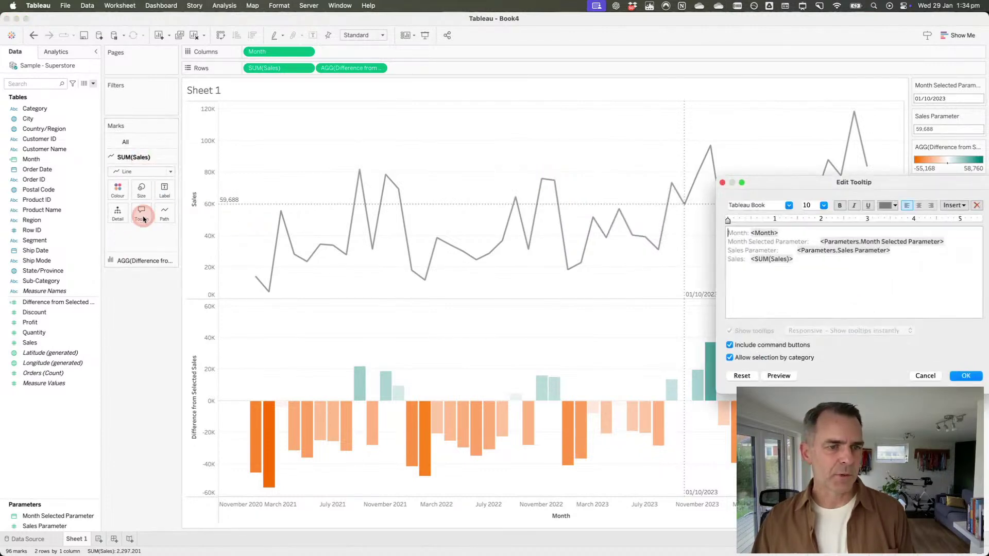
{"action": "left_click_drag", "start_coordinate": [826, 139], "coordinate": [484, 142]}
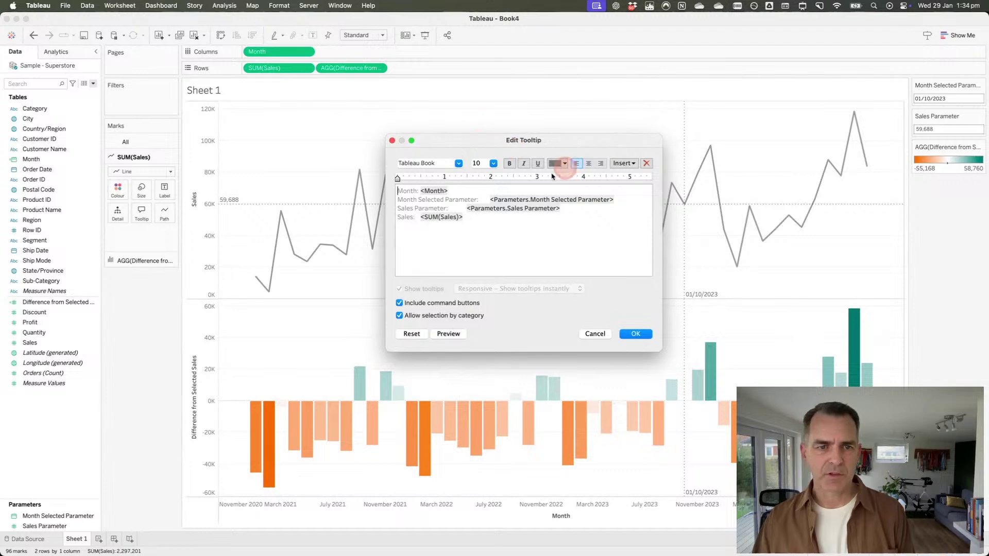
{"action": "double_click", "coordinate": [421, 191]}
{"action": "key", "text": "BackSpace"}
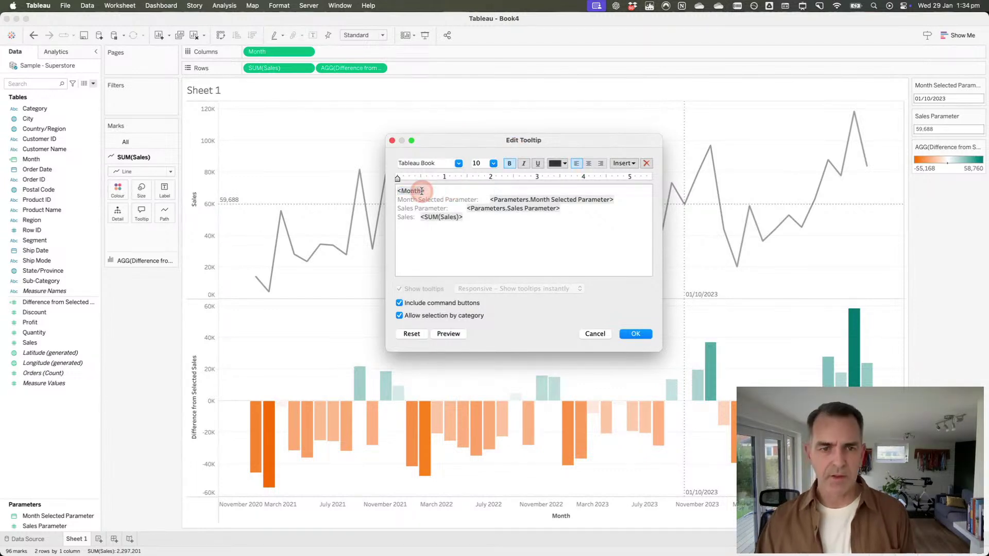
{"action": "key", "text": "shift+Down"}
{"action": "key", "text": "shift+Down"}
{"action": "key", "text": "BackSpace"}
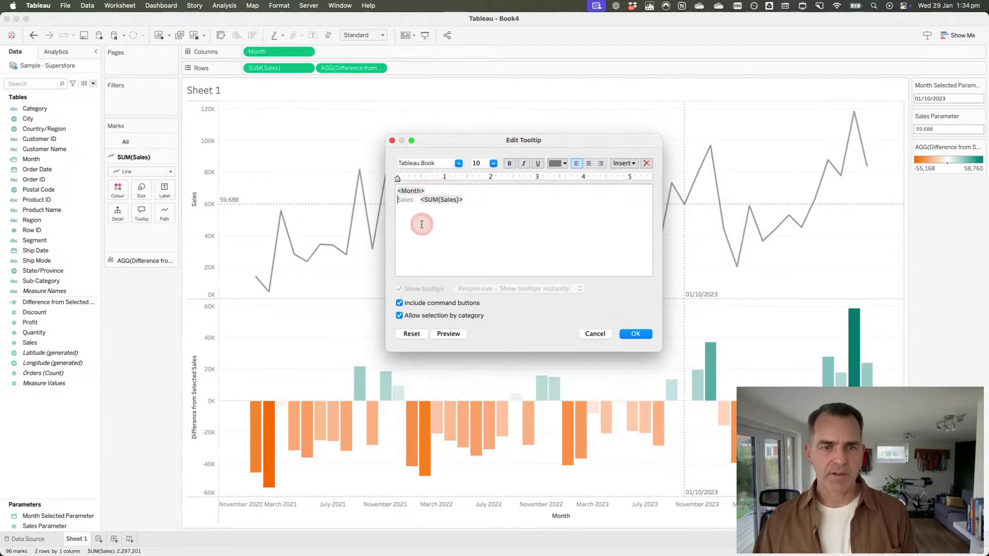
{"action": "left_click", "coordinate": [423, 305]}
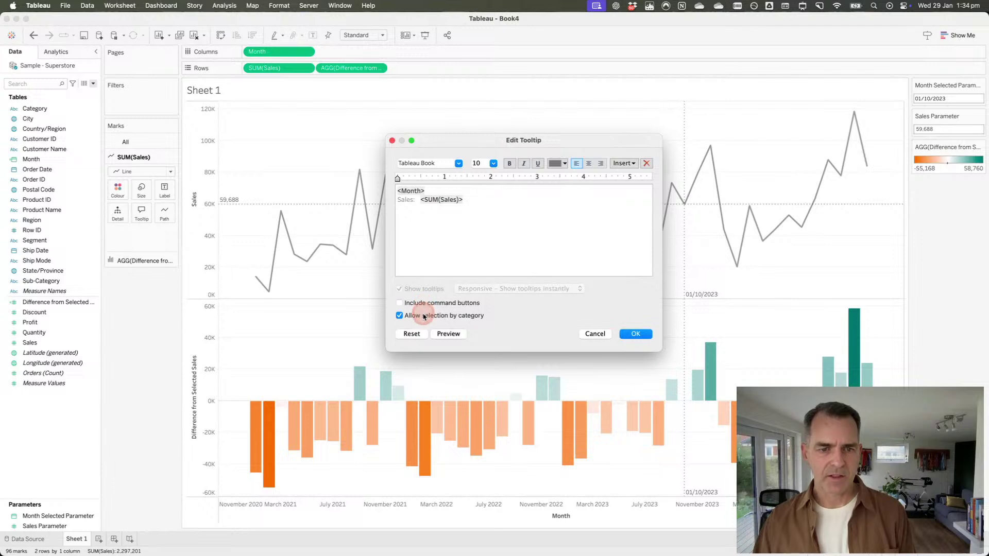
{"action": "left_click", "coordinate": [399, 315]}
{"action": "left_click", "coordinate": [636, 334]}
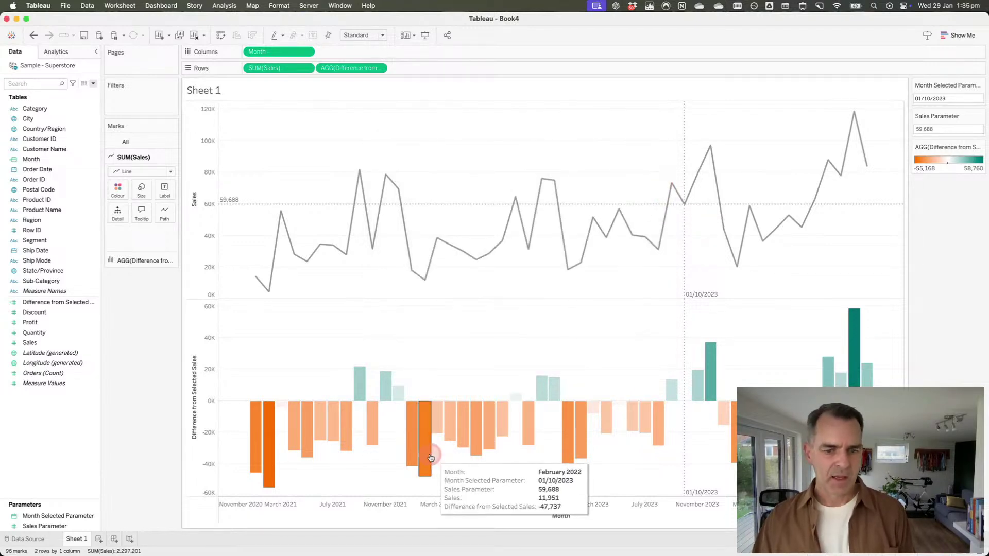
{"action": "mouse_move", "coordinate": [440, 429]}
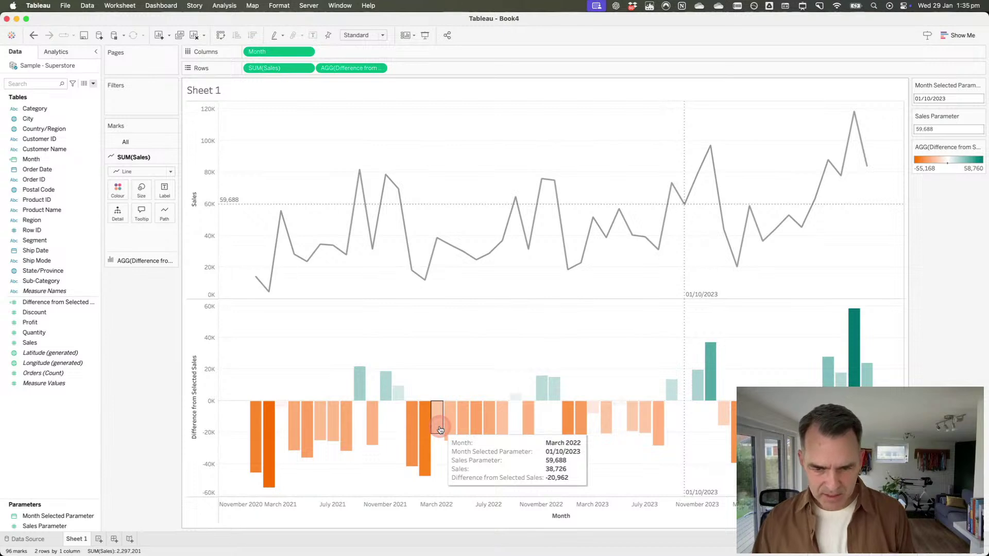
Step: Trim the difference bars' tooltip to the month and Difference from Selected Sales, with no command buttons
{"action": "left_click", "coordinate": [139, 260]}
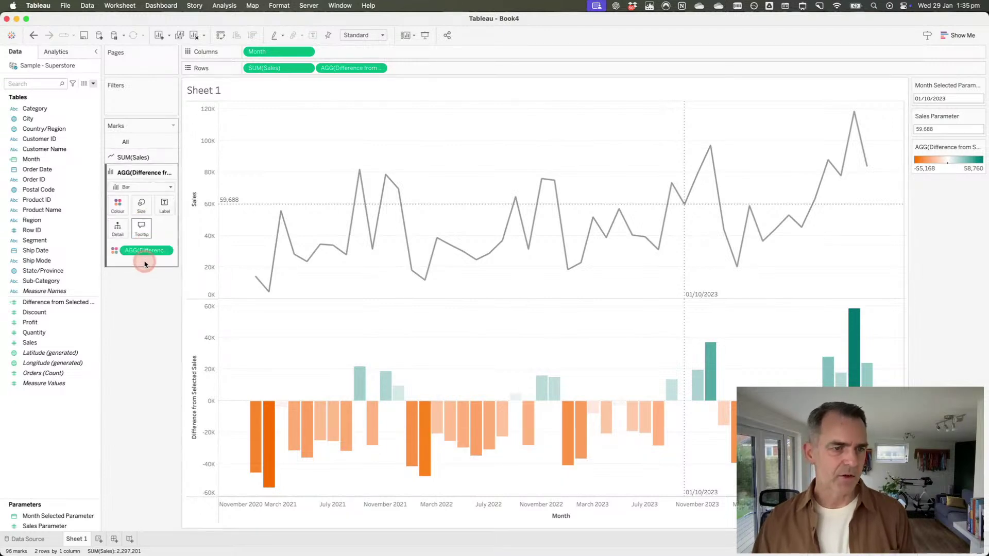
{"action": "left_click", "coordinate": [142, 225]}
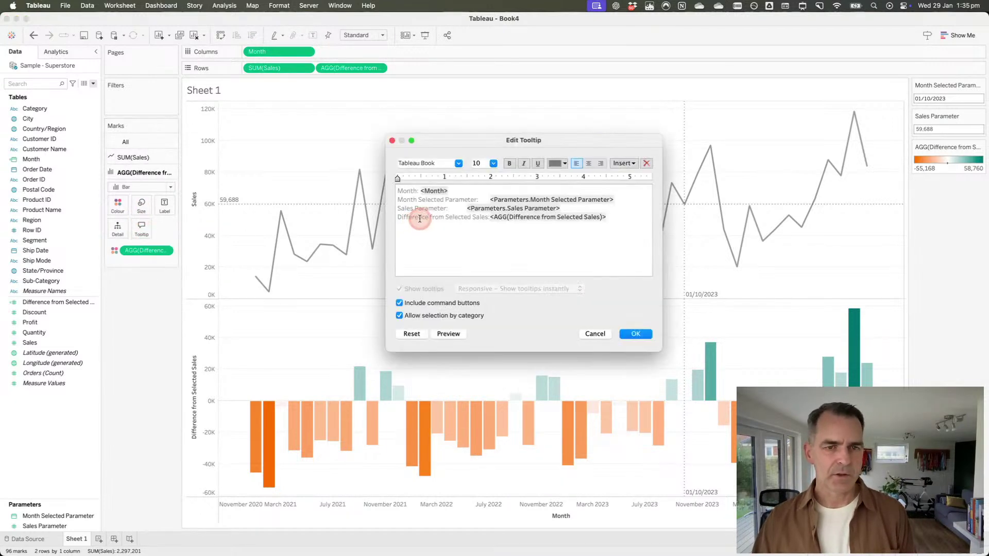
{"action": "left_click", "coordinate": [421, 191]}
{"action": "key", "text": "BackSpace"}
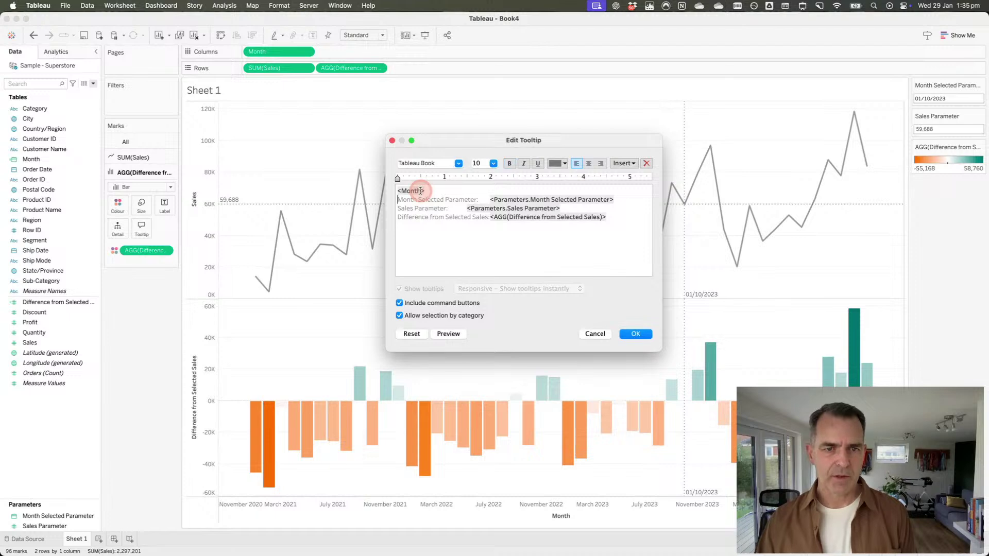
{"action": "key", "text": "shift+Down"}
{"action": "key", "text": "shift+Down"}
{"action": "key", "text": "BackSpace"}
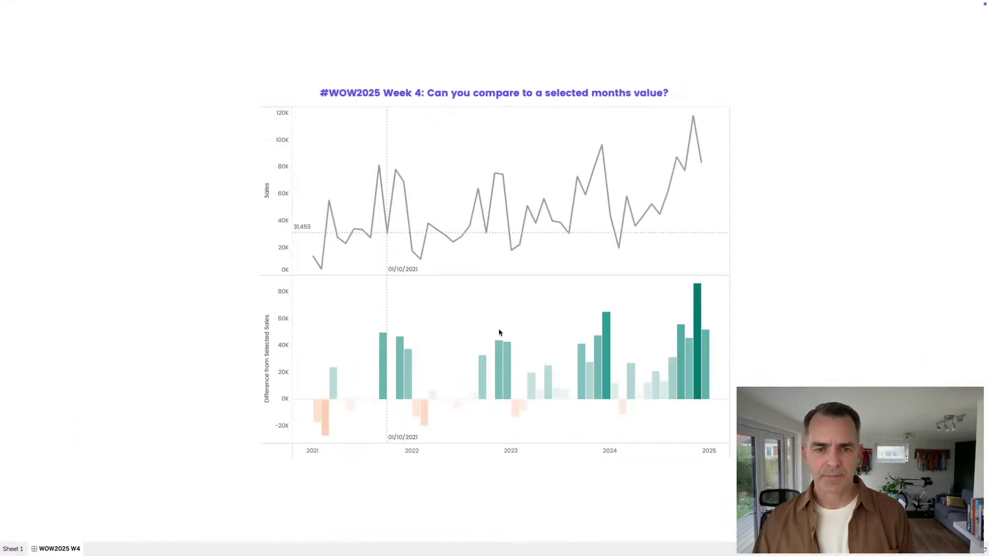
{"action": "mouse_move", "coordinate": [501, 362]}
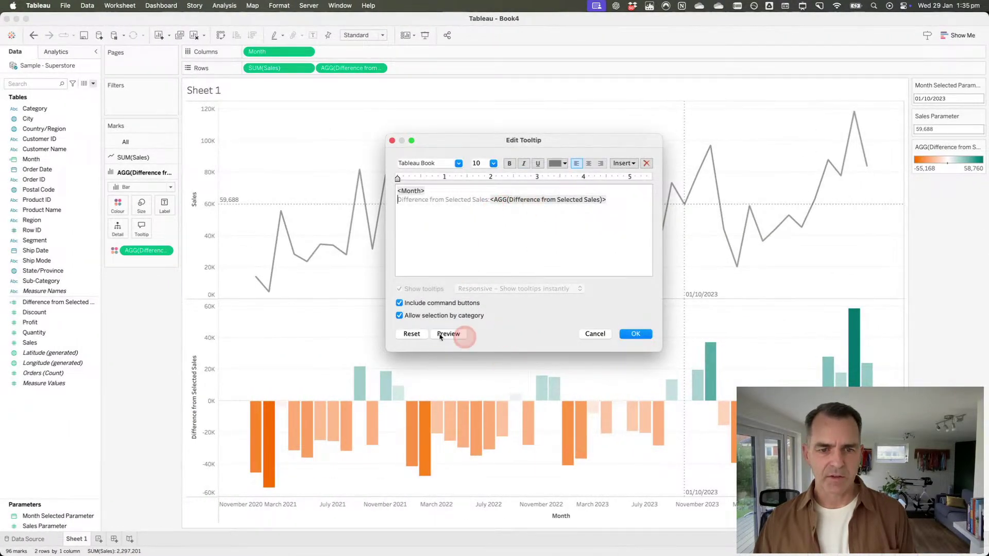
{"action": "left_click", "coordinate": [438, 303]}
{"action": "left_click", "coordinate": [635, 334]}
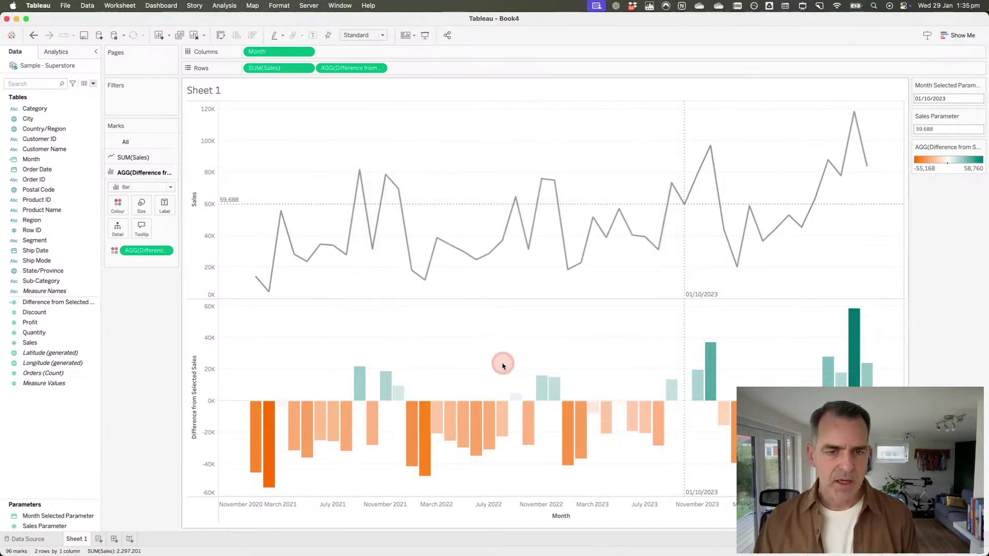
{"action": "key", "text": "ctrl+Right"}
Step: Inspect the fixed bar width on the reference workbook's Sheet 1, then return to Book4
{"action": "key", "text": "Escape"}
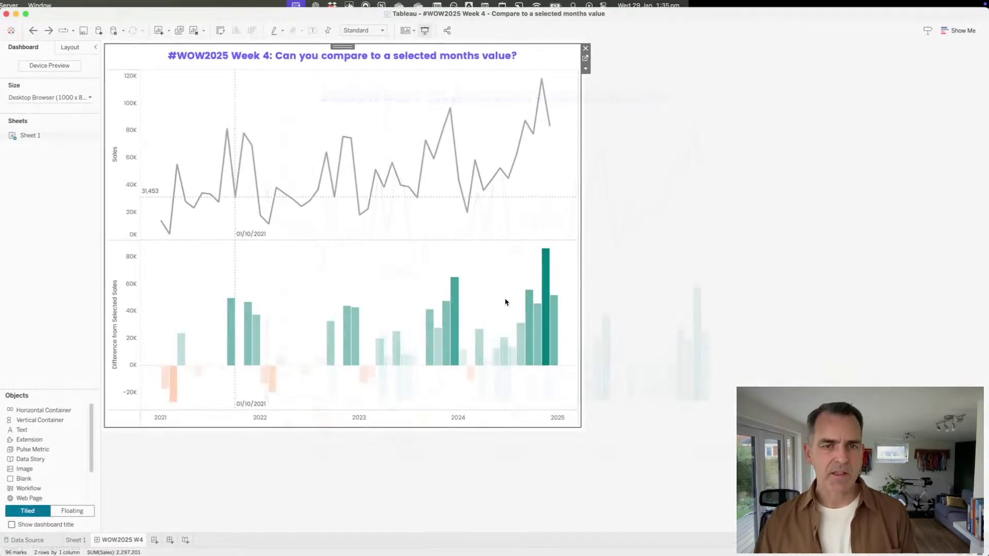
{"action": "left_click", "coordinate": [78, 540]}
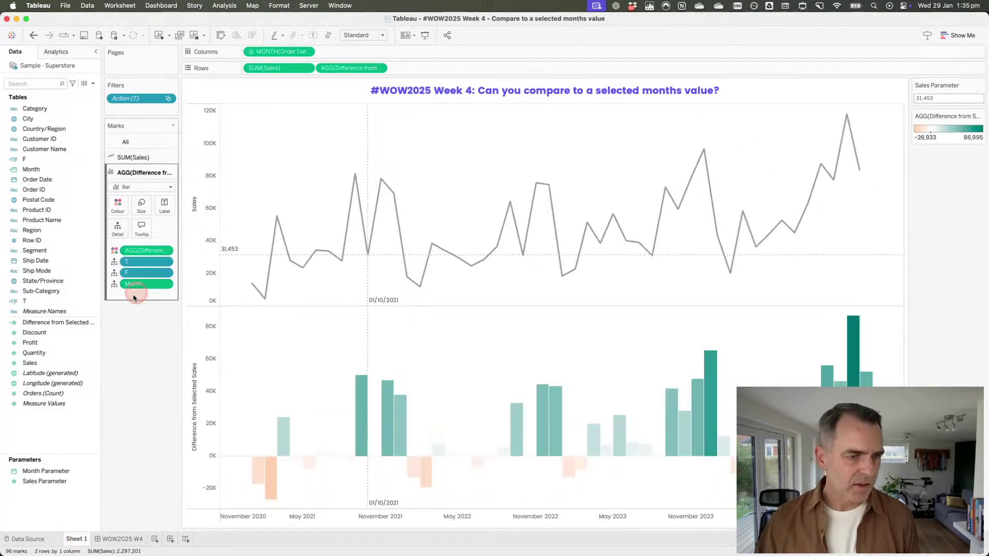
{"action": "left_click", "coordinate": [143, 209]}
{"action": "left_click", "coordinate": [183, 221]}
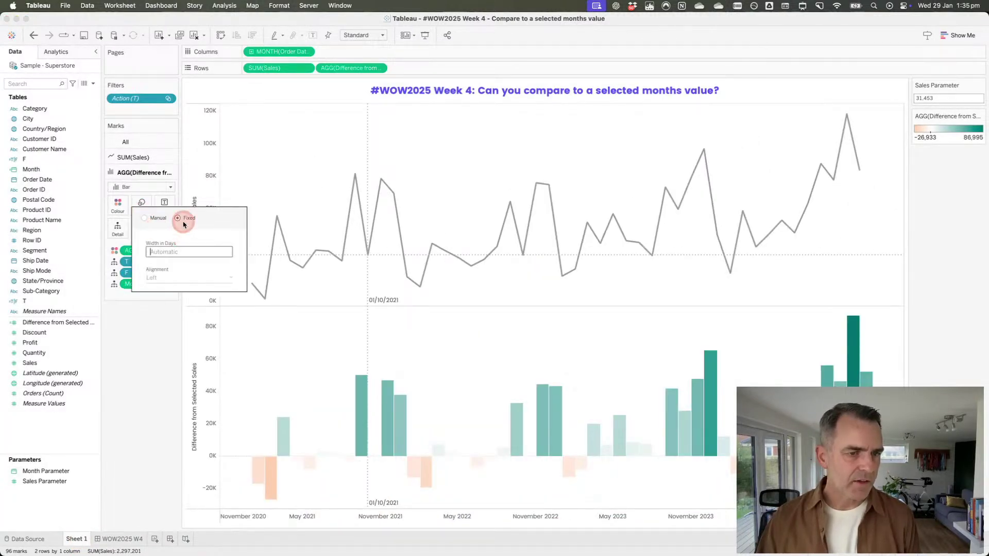
{"action": "left_click", "coordinate": [158, 315]}
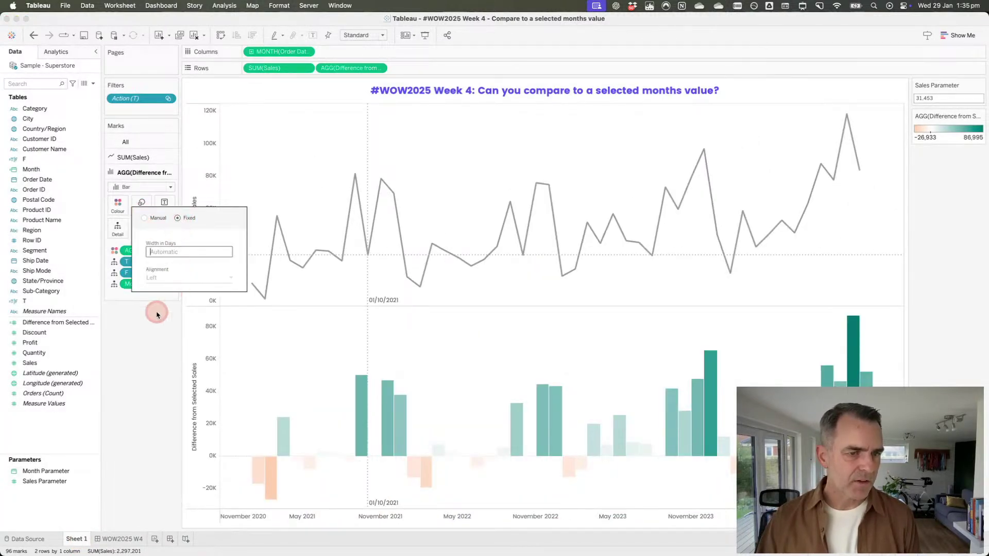
{"action": "left_click", "coordinate": [252, 322]}
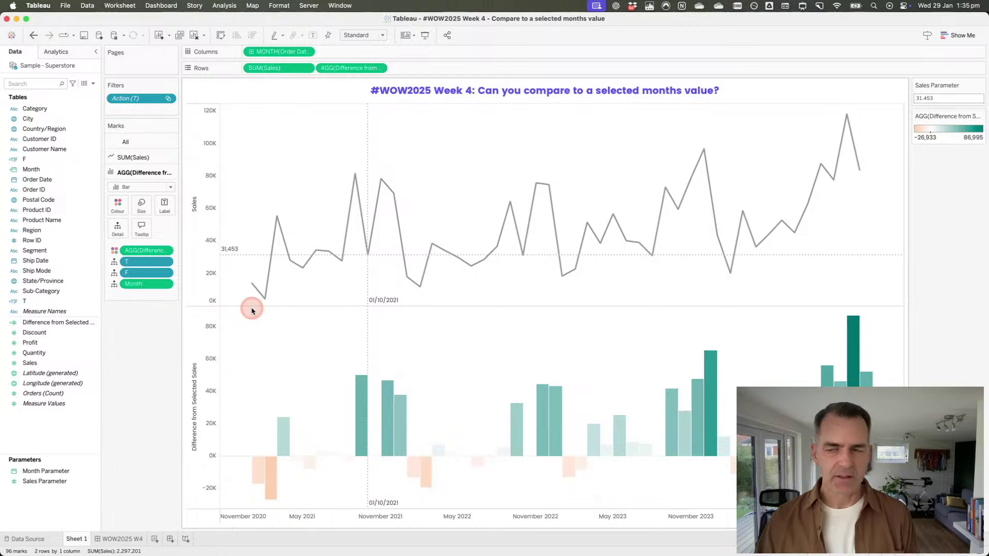
{"action": "key", "text": "super+grave"}
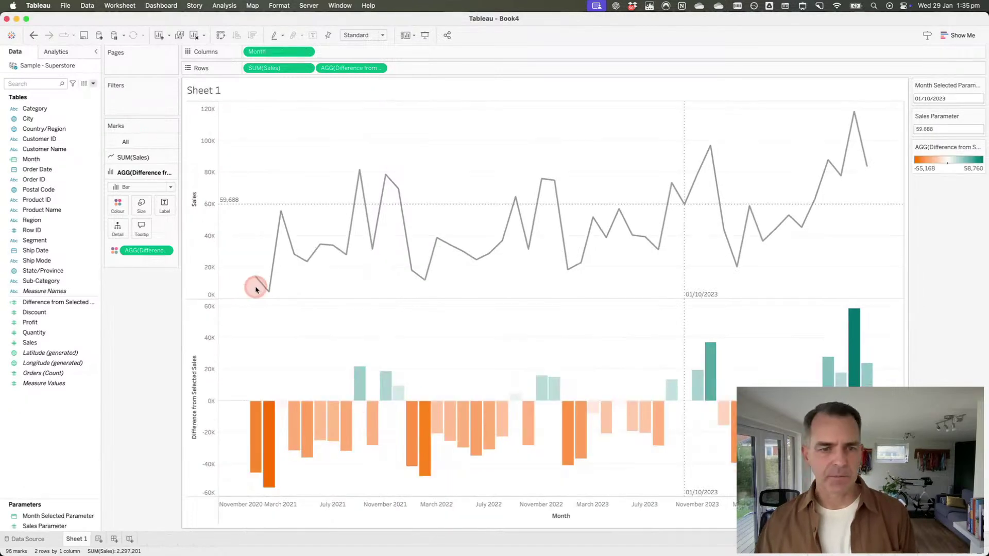
Step: Left-align the difference bars and reset their width to Automatic
{"action": "left_click", "coordinate": [142, 206]}
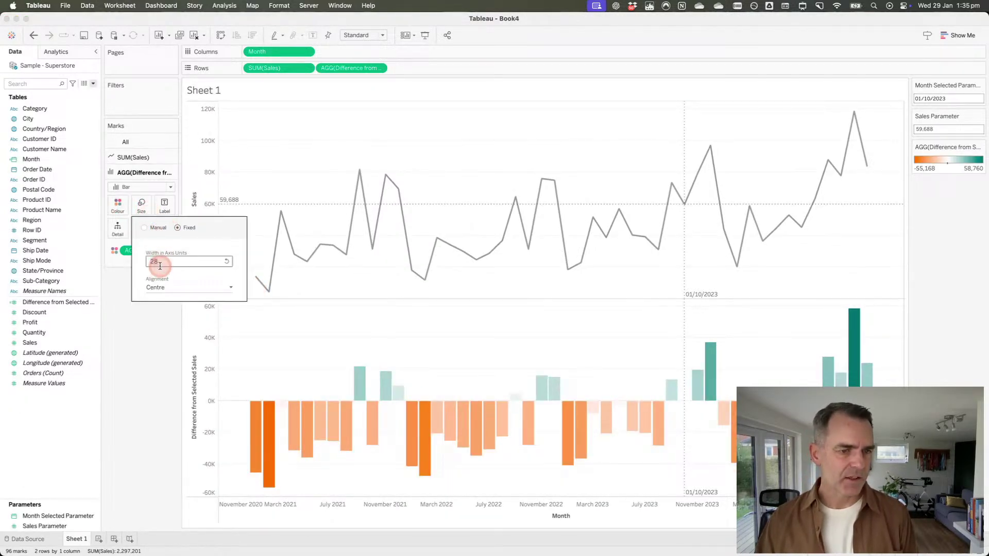
{"action": "left_click", "coordinate": [154, 287]}
{"action": "left_click", "coordinate": [155, 299]}
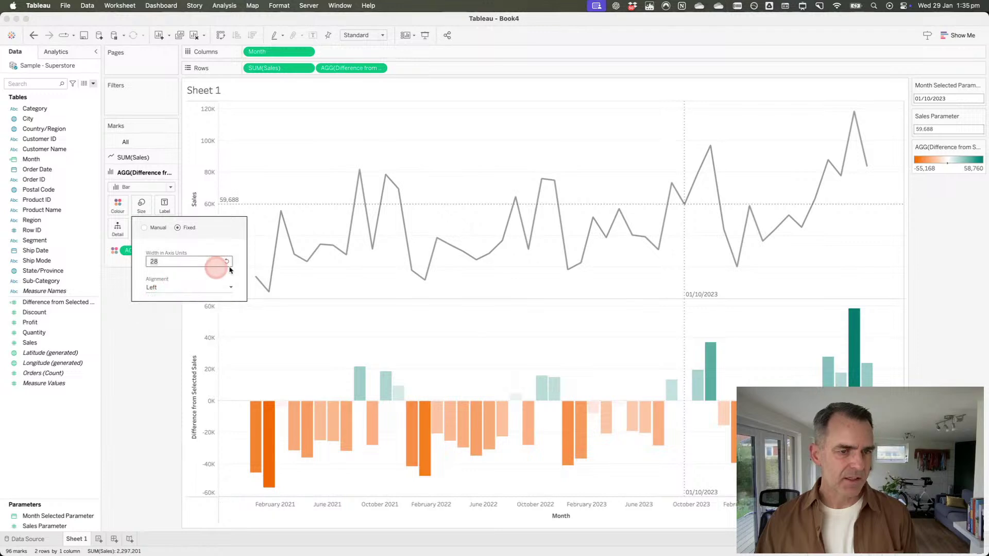
{"action": "left_click", "coordinate": [227, 262]}
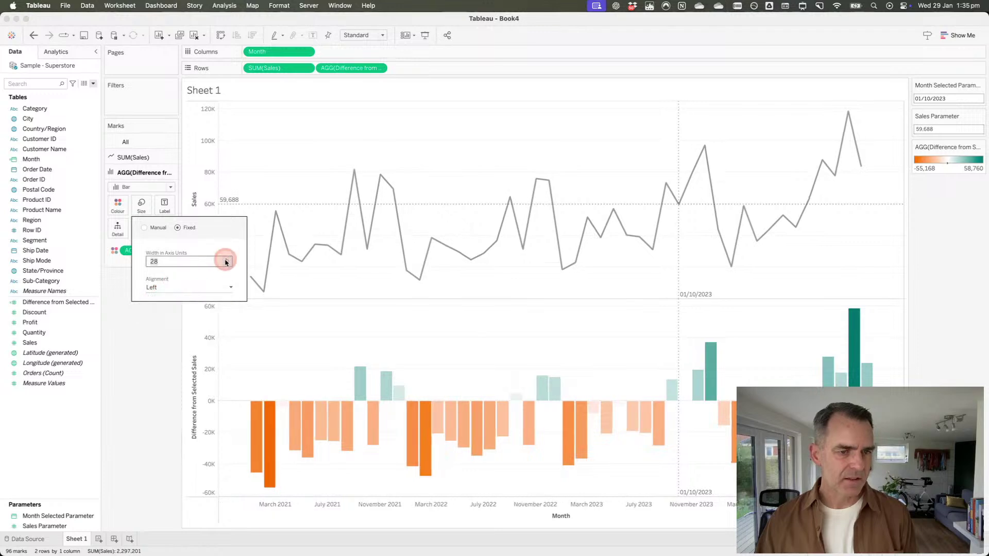
{"action": "left_click", "coordinate": [136, 375]}
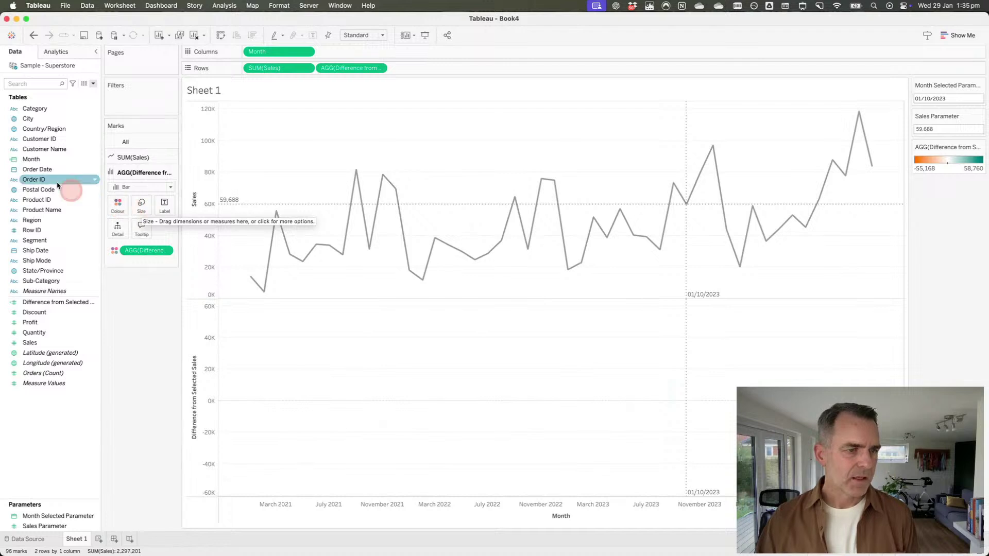
Step: Add Month to the difference bars' Detail and set their border colour to Automatic
{"action": "left_click", "coordinate": [36, 162]}
{"action": "left_click_drag", "start_coordinate": [37, 161], "coordinate": [124, 233]}
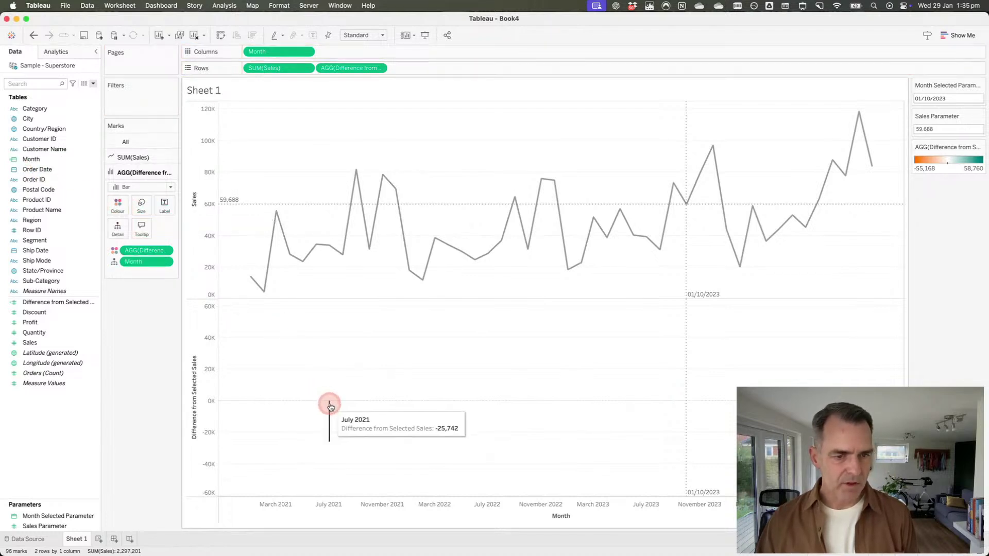
{"action": "left_click", "coordinate": [124, 205]}
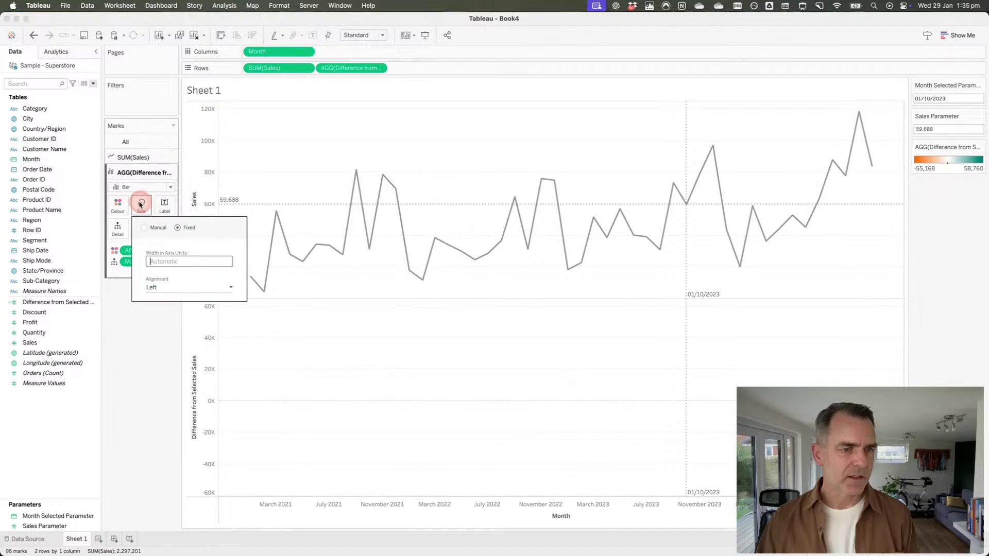
{"action": "left_click", "coordinate": [151, 288]}
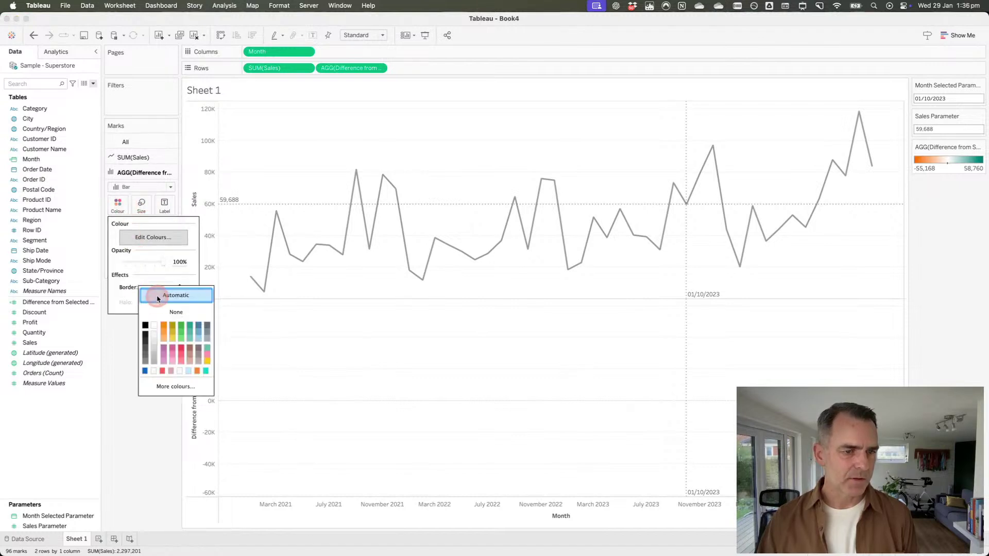
{"action": "left_click", "coordinate": [157, 298]}
{"action": "left_click", "coordinate": [313, 329]}
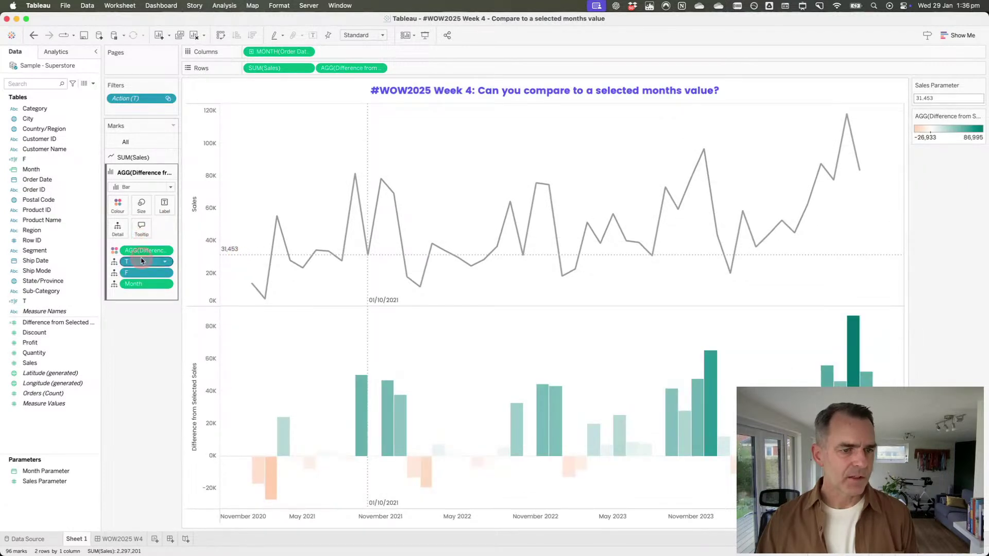
Step: Remove Month from the reference bars and inspect their width-in-days setting before returning to Book4
{"action": "left_click_drag", "start_coordinate": [139, 289], "coordinate": [143, 354]}
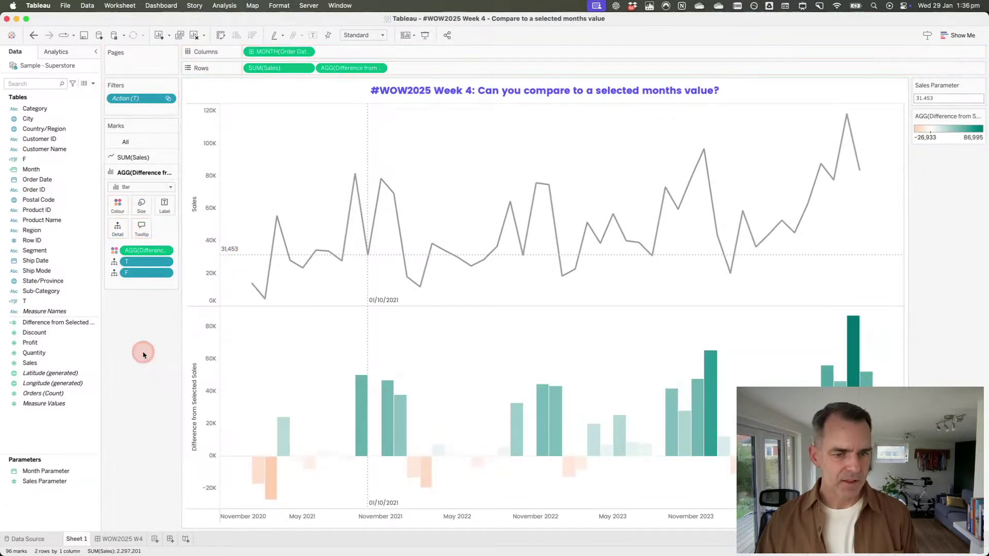
{"action": "left_click", "coordinate": [141, 206]}
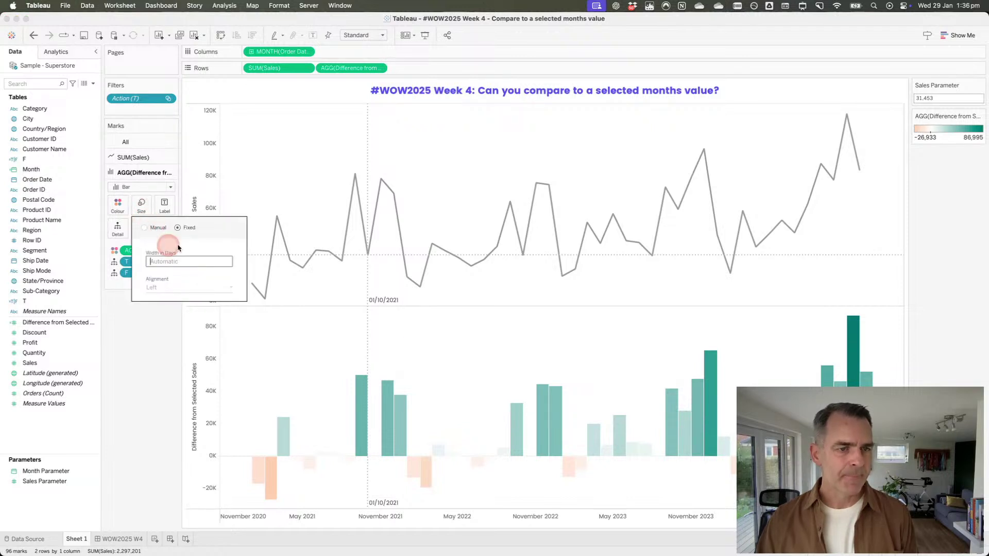
{"action": "left_click", "coordinate": [162, 262]}
{"action": "left_click", "coordinate": [160, 282]}
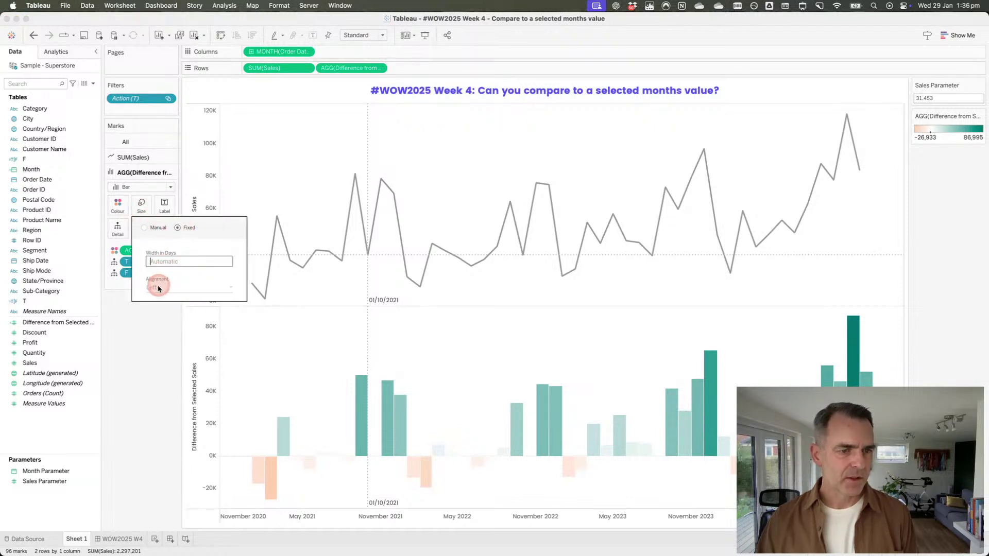
{"action": "left_click", "coordinate": [140, 343]}
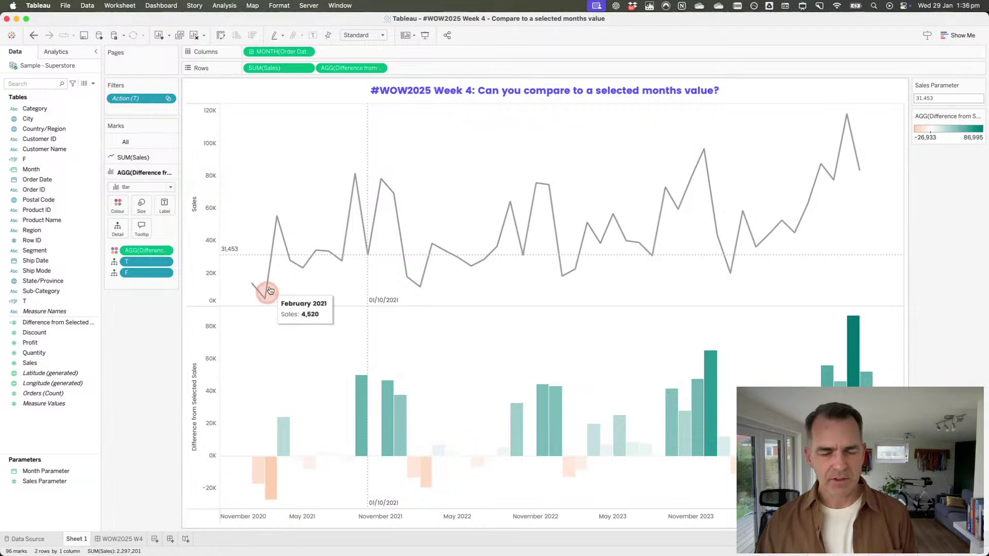
{"action": "left_click", "coordinate": [263, 468]}
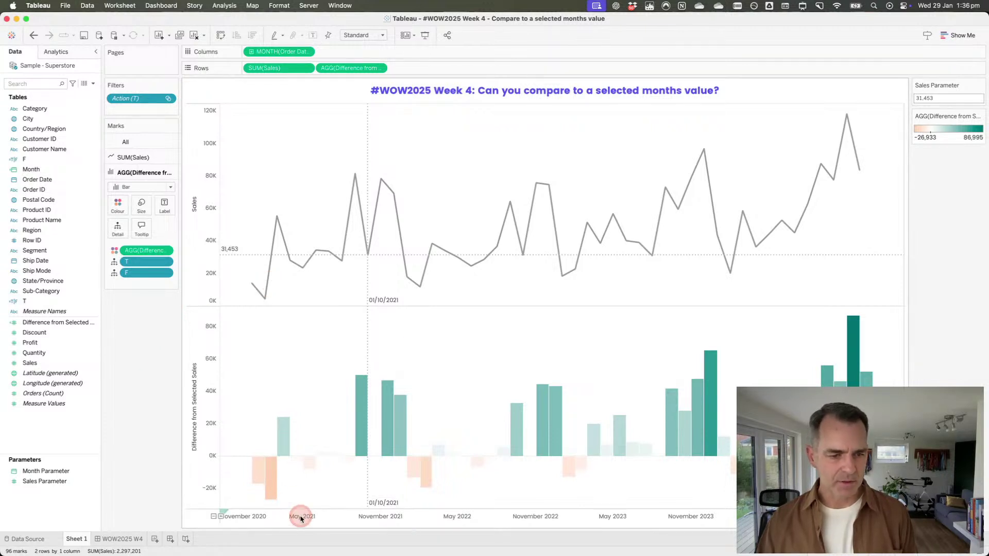
{"action": "key", "text": "super+grave"}
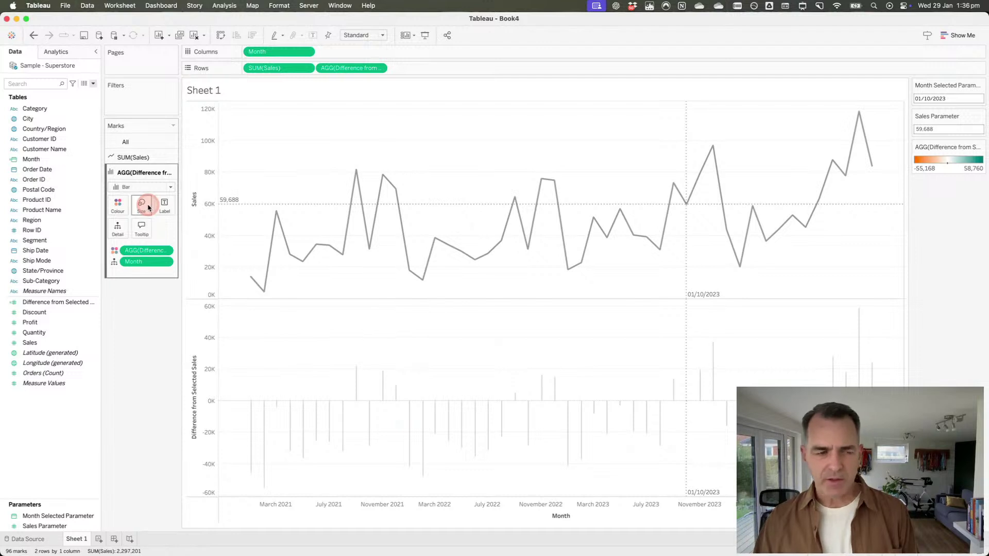
Step: Try Month on the bars' Size, undo it, and remove Month from the bar marks
{"action": "left_click_drag", "start_coordinate": [133, 261], "coordinate": [143, 207]}
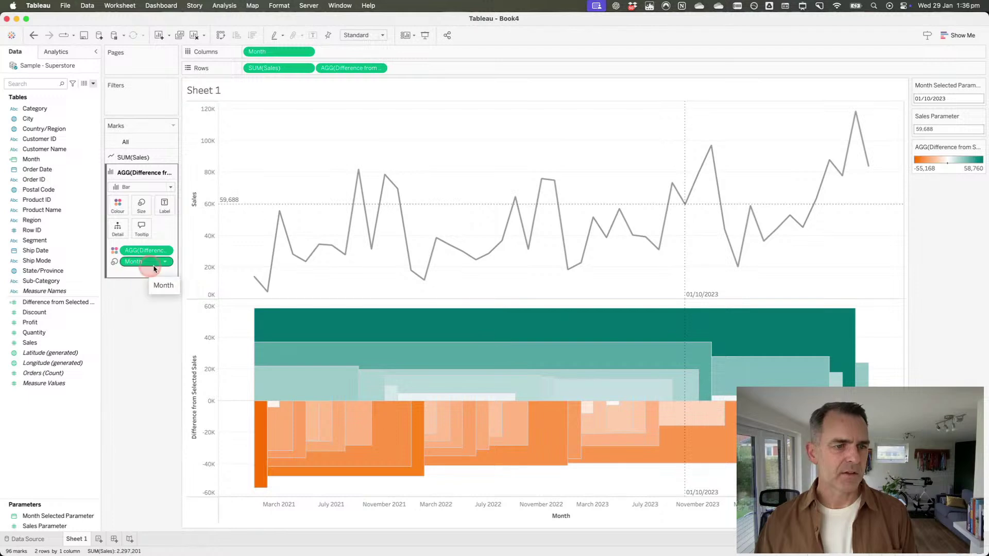
{"action": "left_click", "coordinate": [33, 35]}
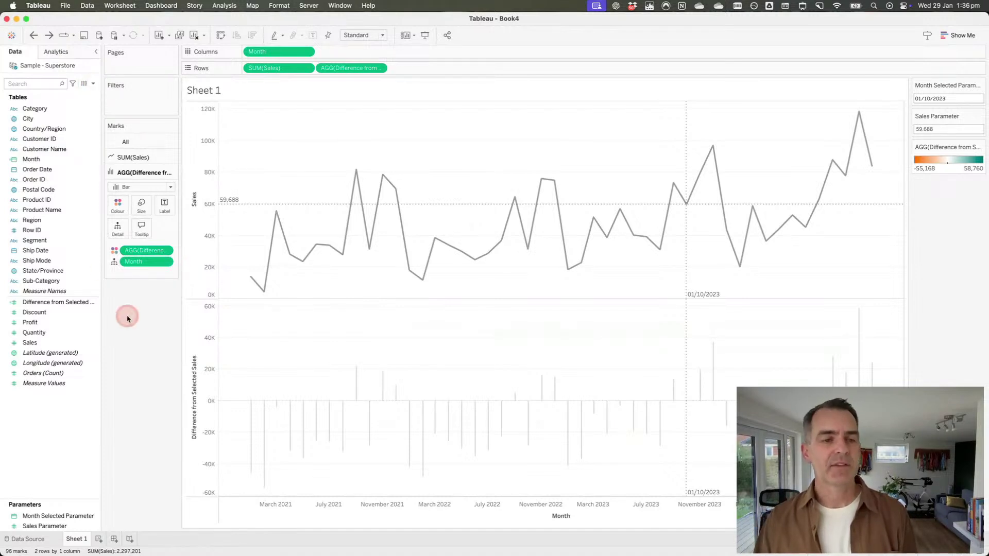
{"action": "mouse_move", "coordinate": [138, 264]}
{"action": "left_mouse_down"}
{"action": "mouse_move", "coordinate": [137, 335]}
{"action": "mouse_move", "coordinate": [147, 278]}
{"action": "left_mouse_up"}
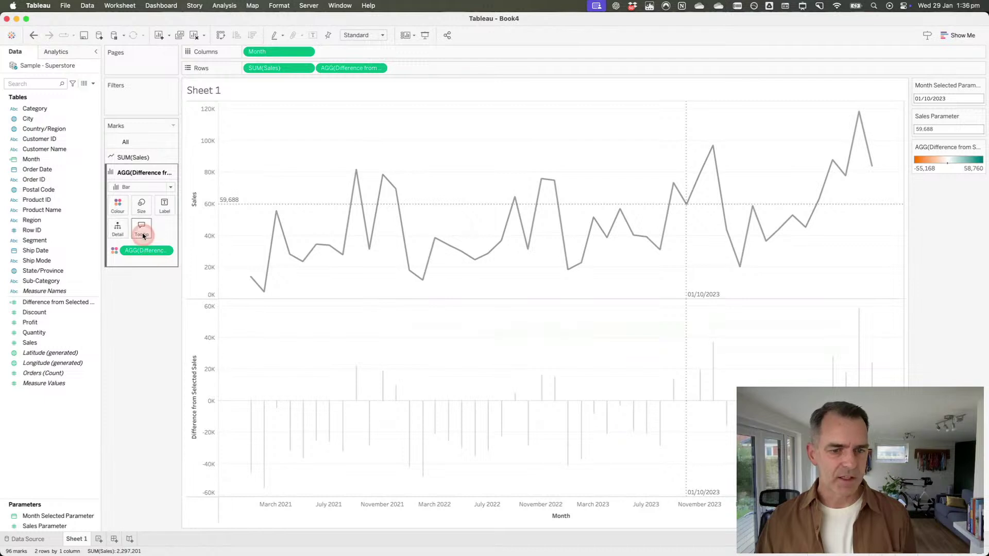
Step: Give the difference bars a fixed, left-aligned width of 28
{"action": "left_click", "coordinate": [141, 204]}
{"action": "left_click", "coordinate": [154, 287]}
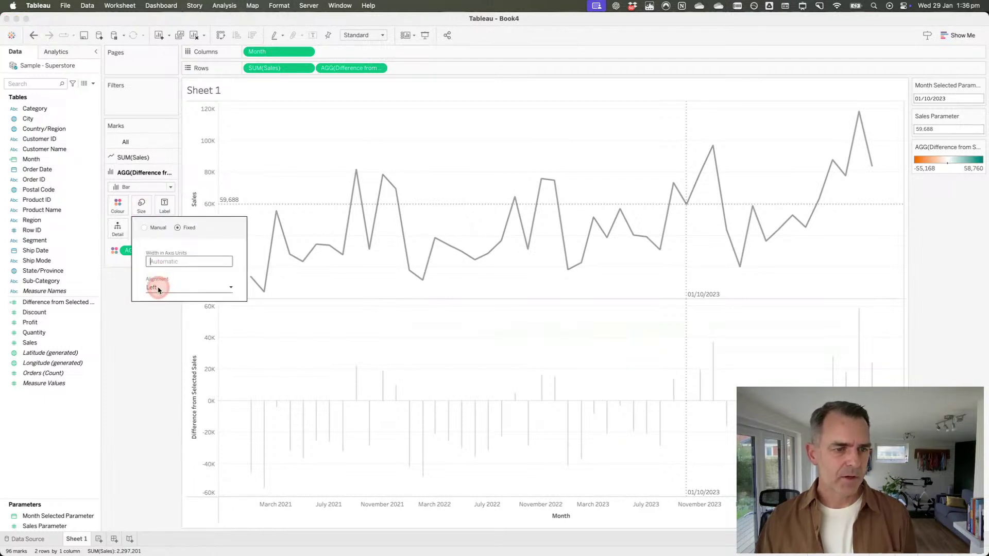
{"action": "left_click", "coordinate": [159, 297]}
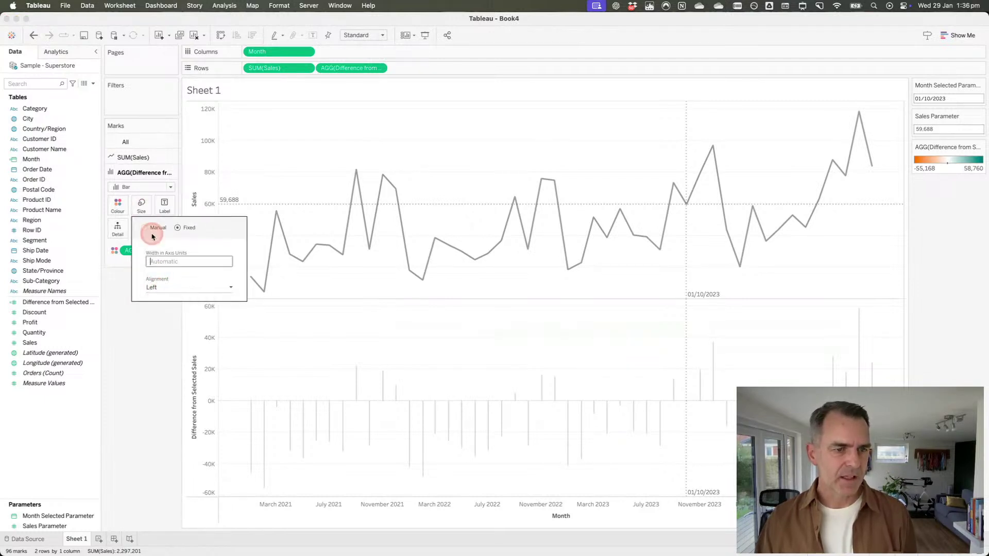
{"action": "left_click", "coordinate": [165, 261]}
{"action": "left_click", "coordinate": [150, 238]}
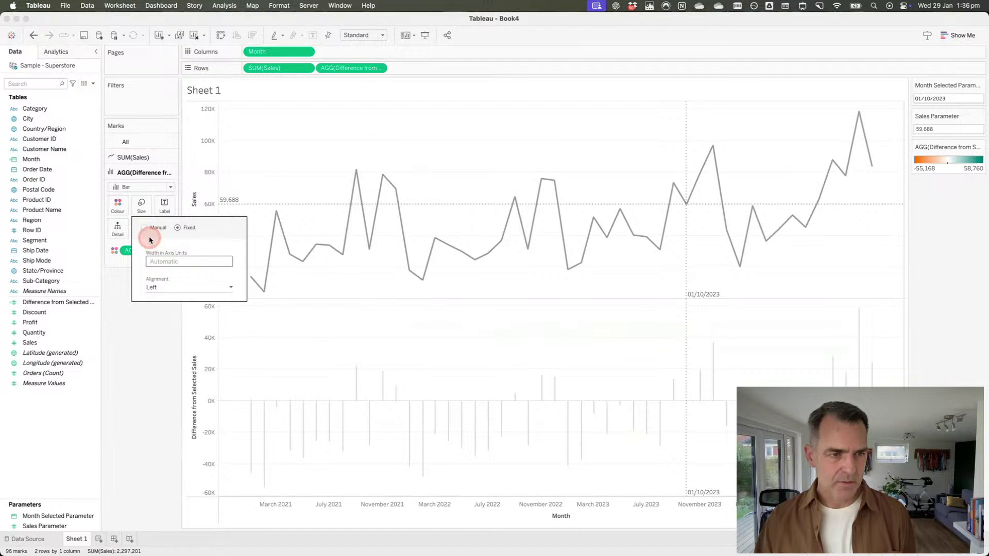
{"action": "type", "text": "28"}
{"action": "key", "text": "Return"}
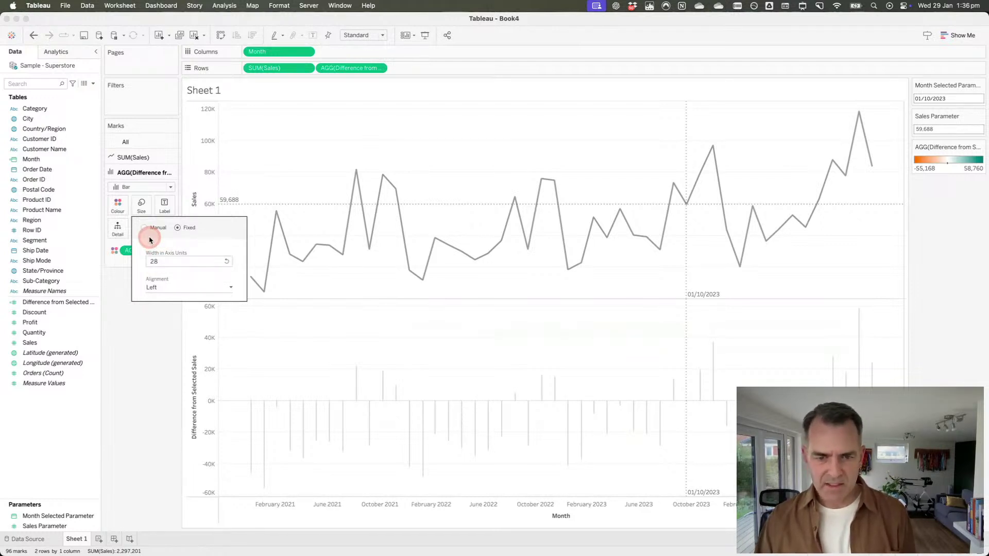
{"action": "left_click", "coordinate": [147, 327]}
Step: Review the border options in the difference bars' colour settings
{"action": "left_click", "coordinate": [117, 205]}
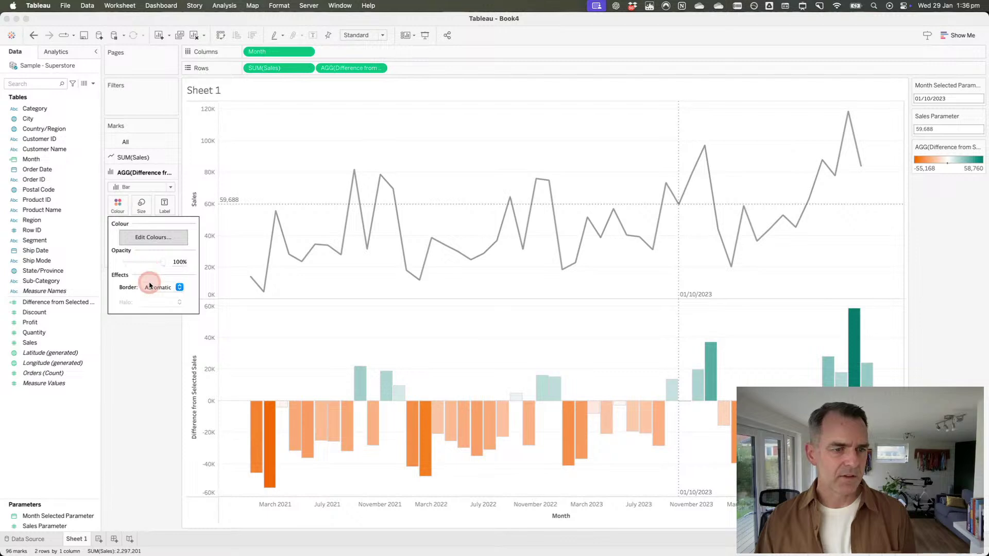
{"action": "left_click", "coordinate": [149, 287]}
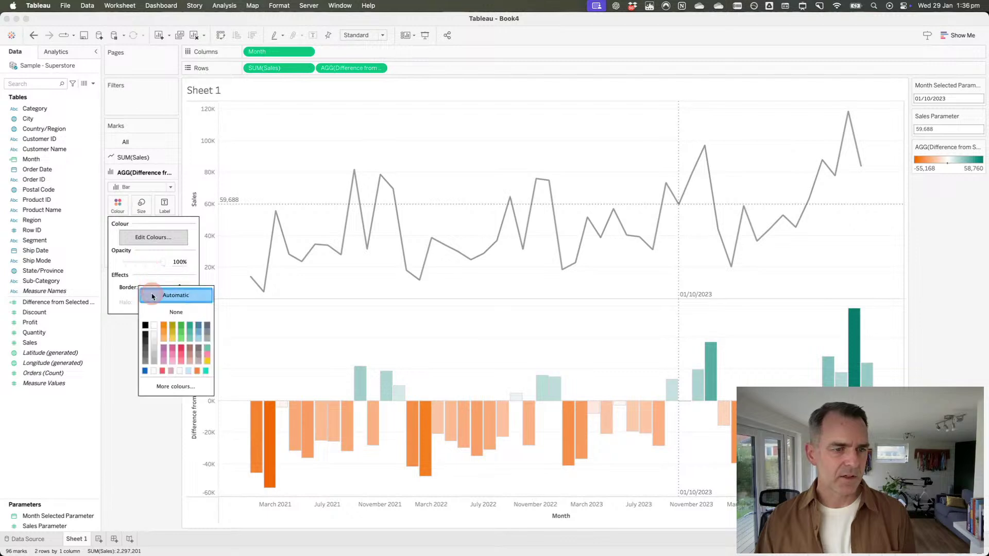
{"action": "left_click", "coordinate": [306, 329]}
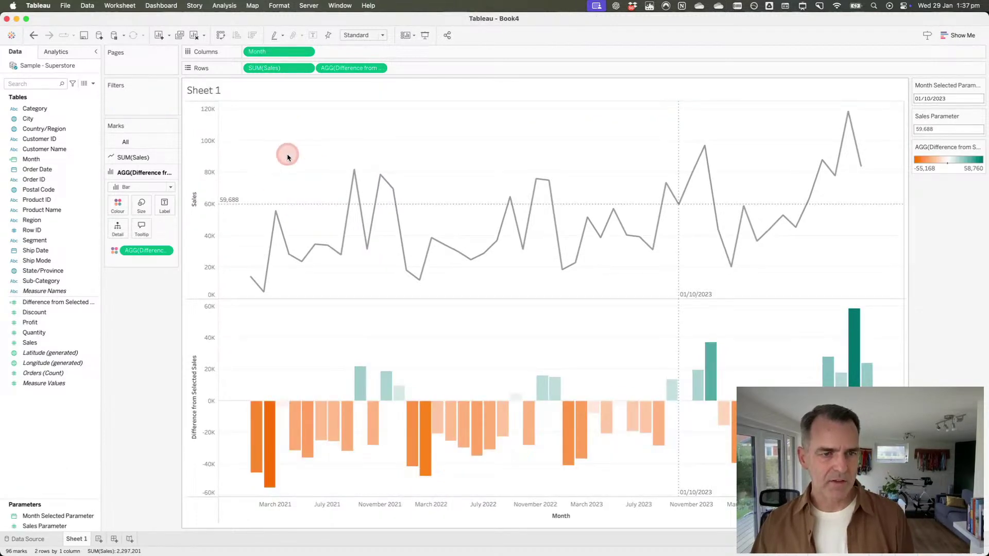
Step: Set the sheet's grid lines to None in the Format Lines settings
{"action": "right_click", "coordinate": [288, 156]}
{"action": "left_click", "coordinate": [306, 192]}
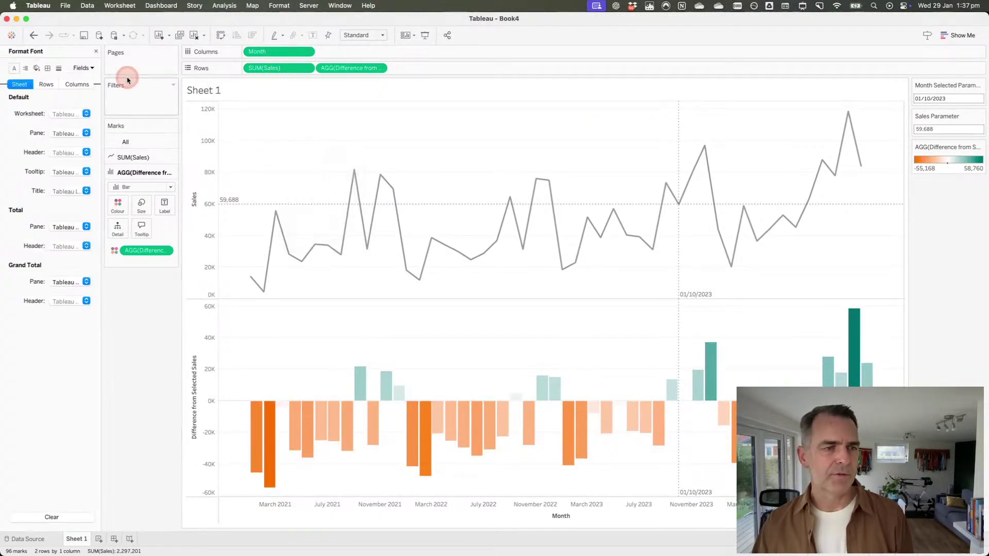
{"action": "left_click", "coordinate": [59, 68]}
{"action": "left_click", "coordinate": [59, 114]}
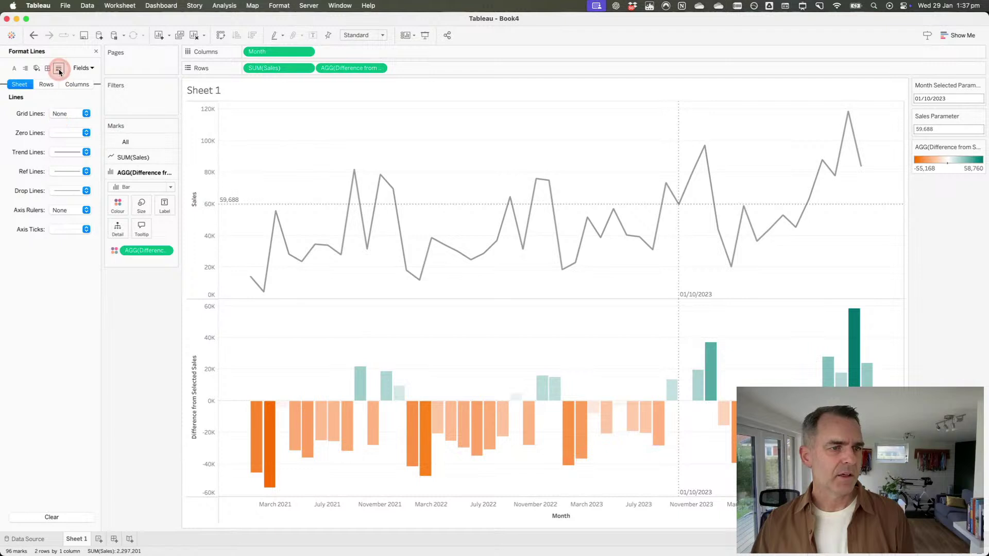
{"action": "left_click", "coordinate": [60, 115]}
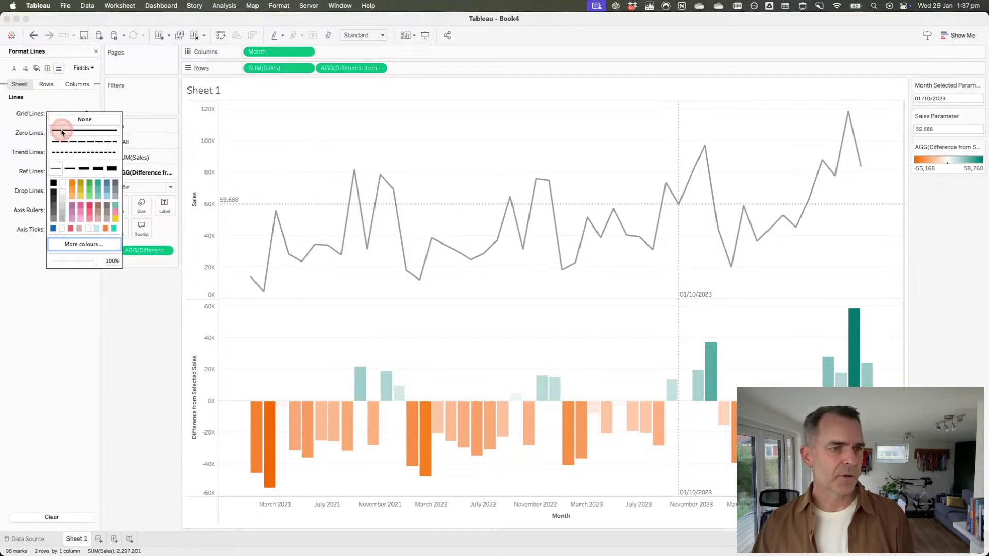
{"action": "left_click", "coordinate": [61, 120]}
{"action": "left_click", "coordinate": [24, 143]}
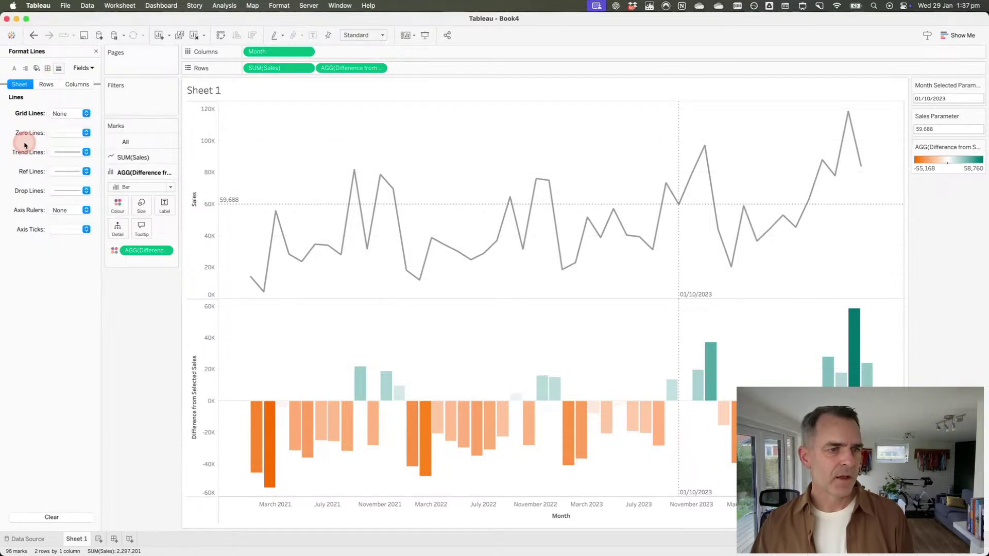
Step: Set zero lines to None, then undo to keep them
{"action": "left_click", "coordinate": [65, 133]}
{"action": "left_click", "coordinate": [72, 140]}
{"action": "left_click", "coordinate": [317, 137]}
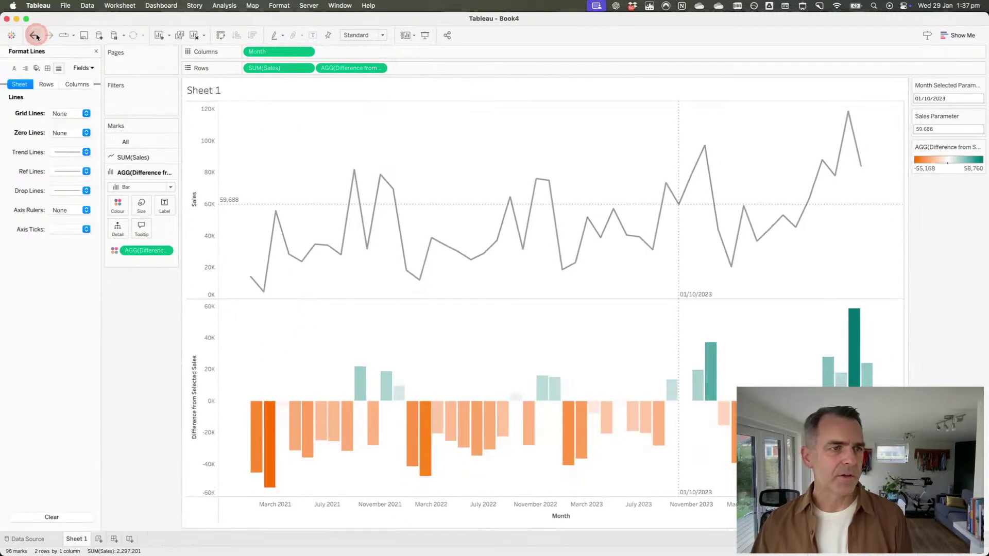
{"action": "left_click", "coordinate": [35, 35]}
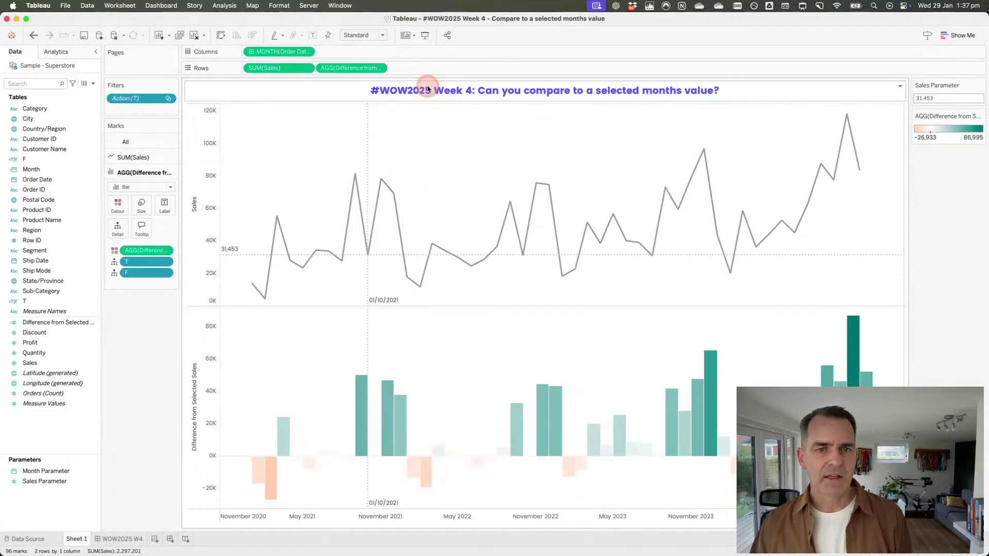
Step: Check the reference sheet title and select the challenge article's full title on the web page
{"action": "double_click", "coordinate": [428, 90]}
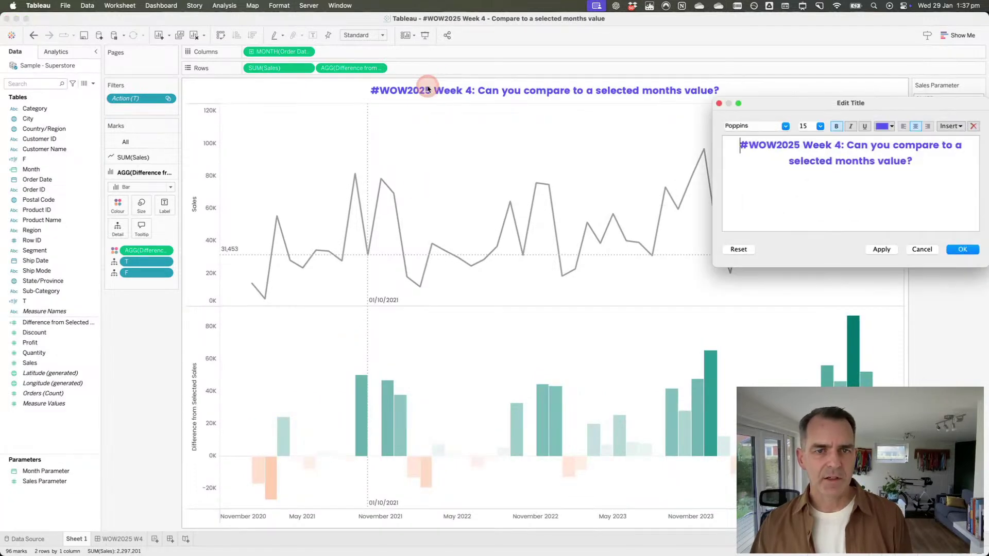
{"action": "key", "text": "super+a"}
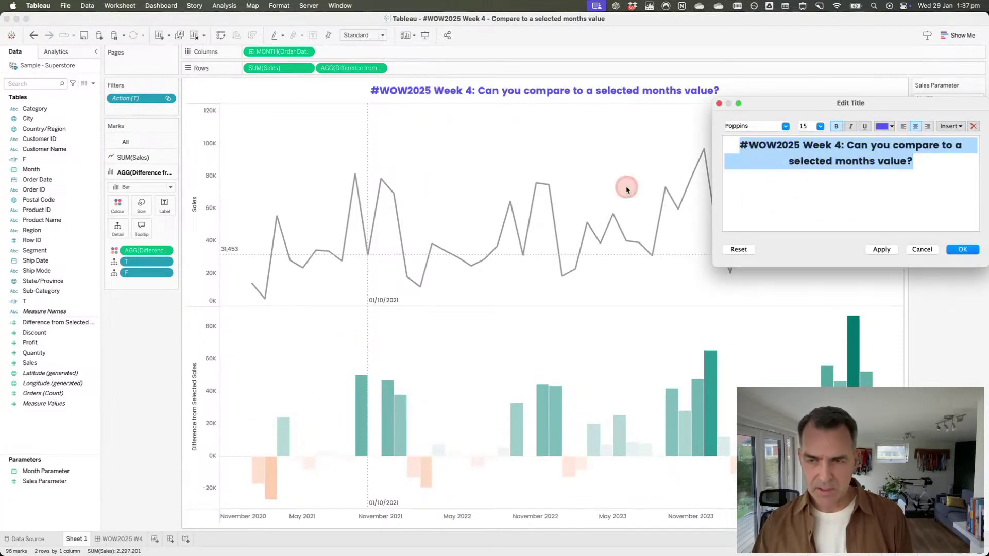
{"action": "left_click", "coordinate": [961, 250]}
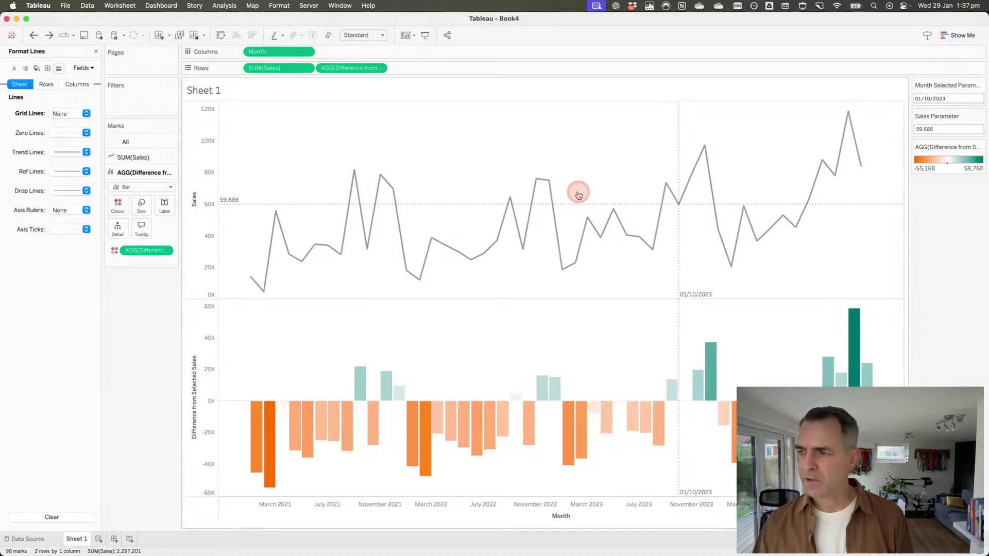
{"action": "key", "text": "super+Tab"}
{"action": "scroll", "coordinate": [412, 221], "scroll_direction": "up", "scroll_amount": 5}
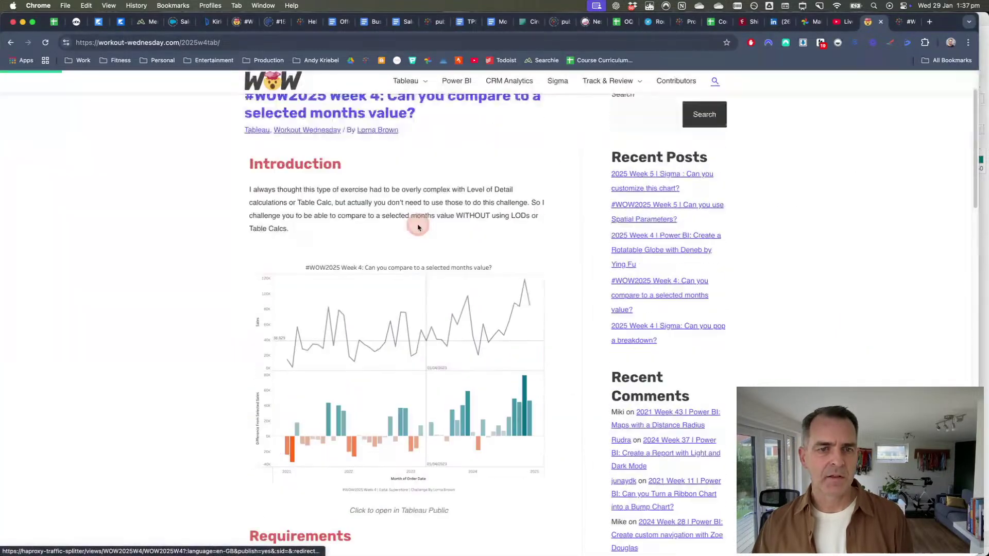
{"action": "left_click_drag", "start_coordinate": [247, 161], "coordinate": [413, 177]}
{"action": "key", "text": "super+c"}
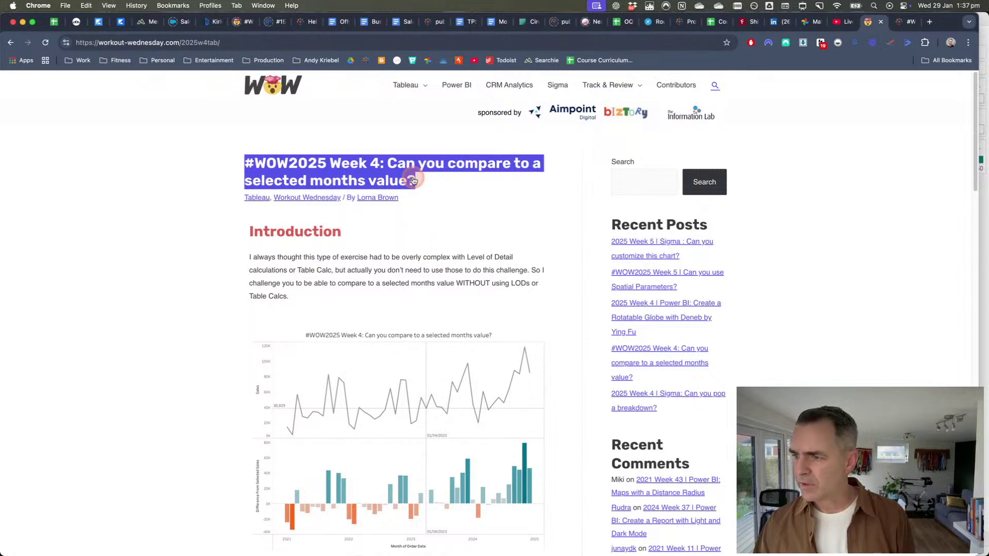
{"action": "key", "text": "super+Tab"}
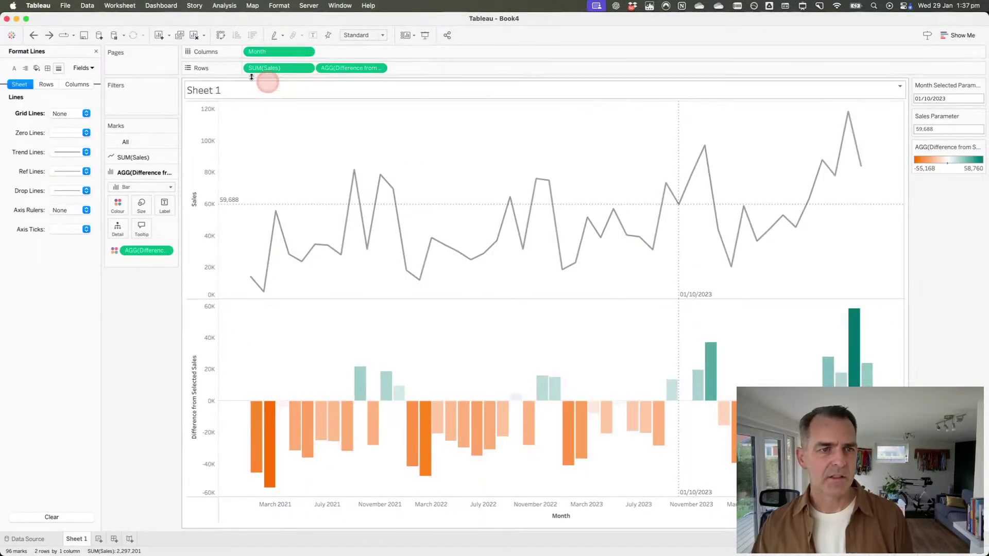
Step: Replace Book4's sheet title with the pasted challenge title, centre-aligned
{"action": "double_click", "coordinate": [223, 89]}
{"action": "key", "text": "super+a"}
{"action": "key", "text": "super+v"}
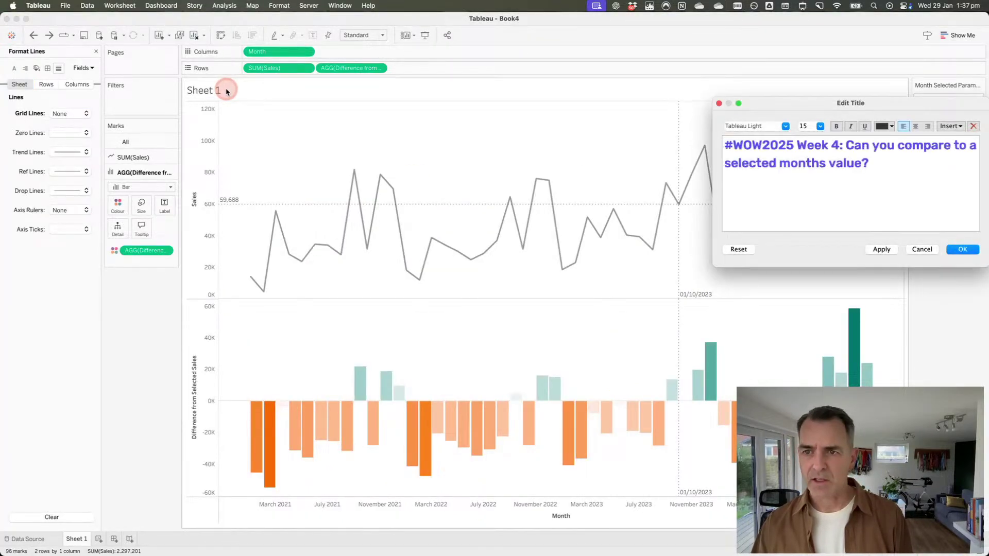
{"action": "left_click_drag", "start_coordinate": [806, 103], "coordinate": [582, 107]}
{"action": "key", "text": "super+a"}
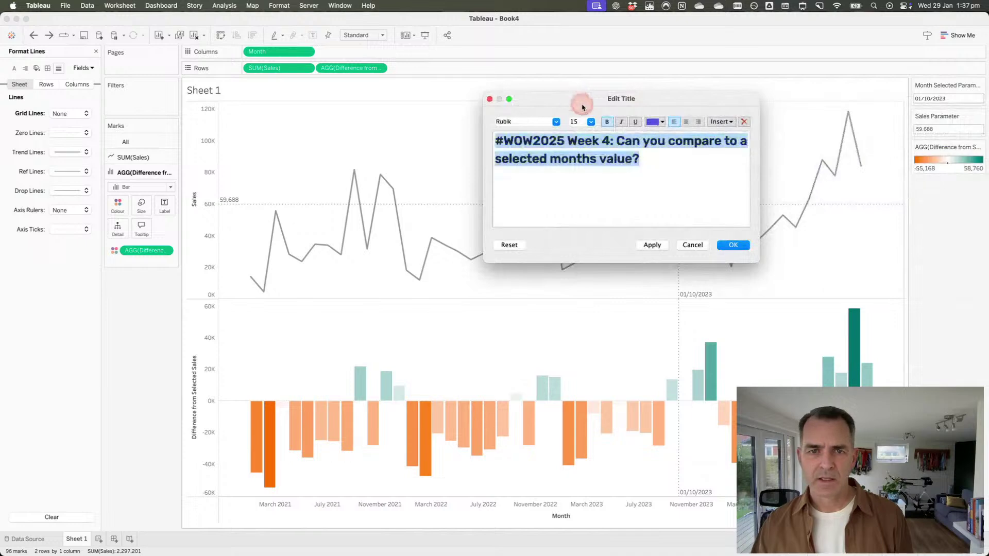
{"action": "left_click", "coordinate": [686, 122]}
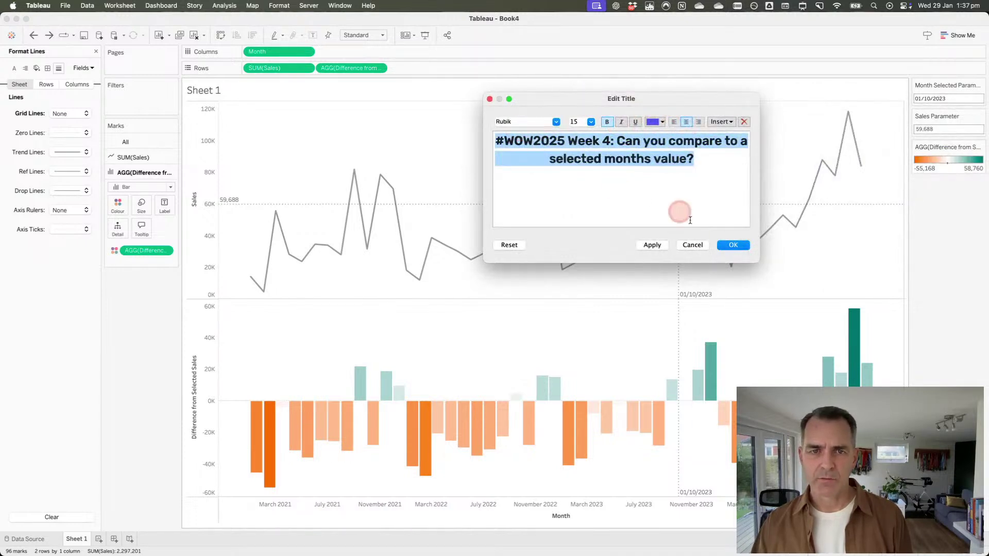
{"action": "left_click", "coordinate": [742, 245]}
{"action": "left_click", "coordinate": [304, 138]}
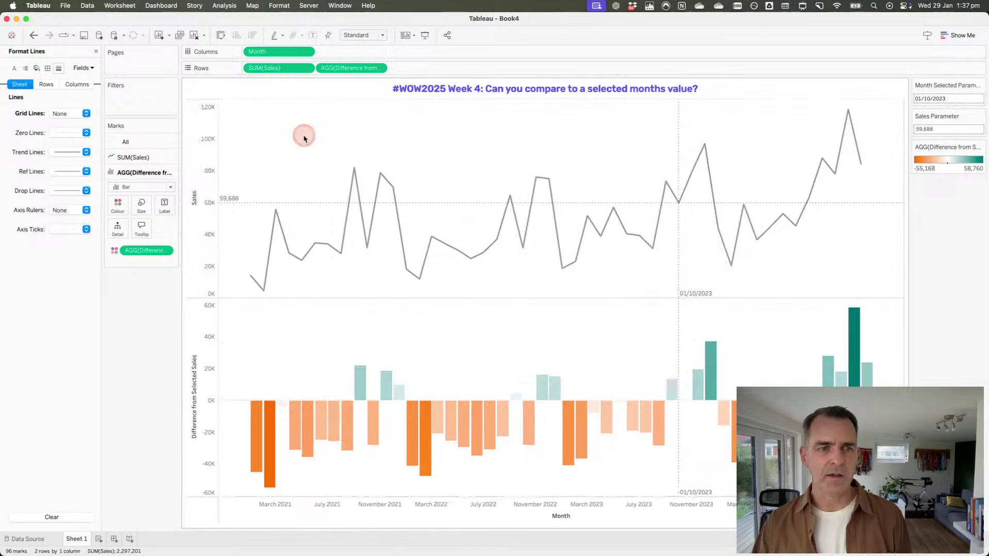
Step: Set the workbook-wide font for all text to Rubik in Format Workbook
{"action": "left_click", "coordinate": [278, 11]}
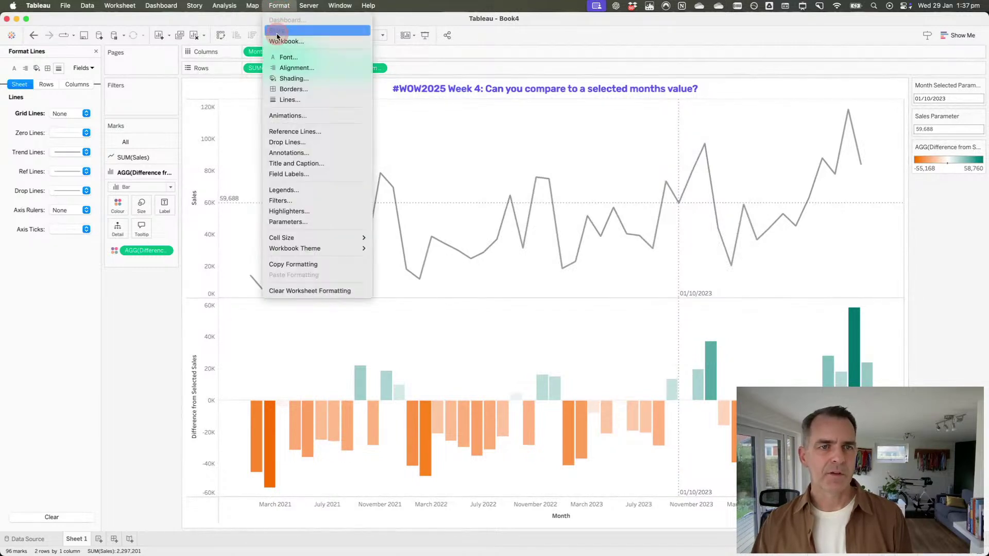
{"action": "left_click", "coordinate": [283, 38]}
{"action": "left_click", "coordinate": [90, 86]}
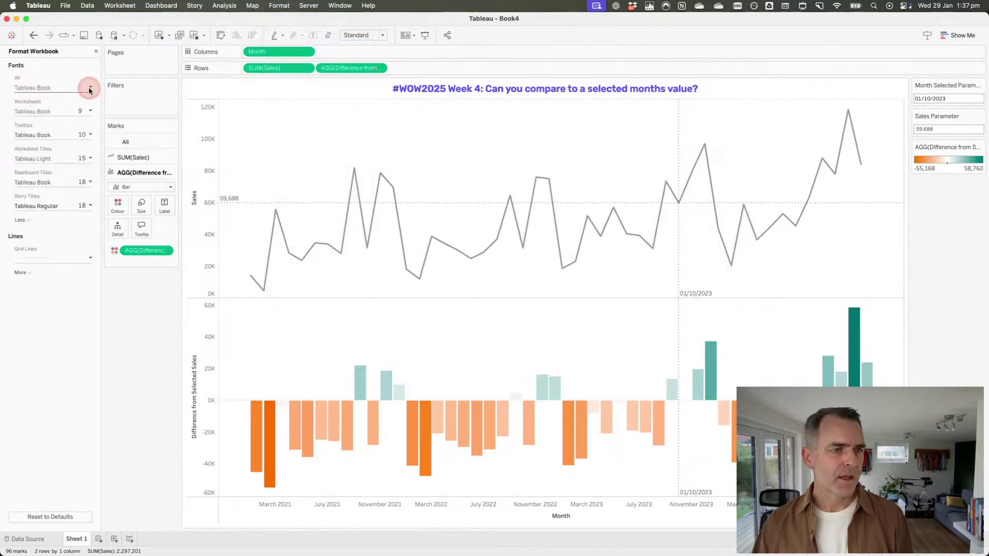
{"action": "left_click", "coordinate": [86, 97]}
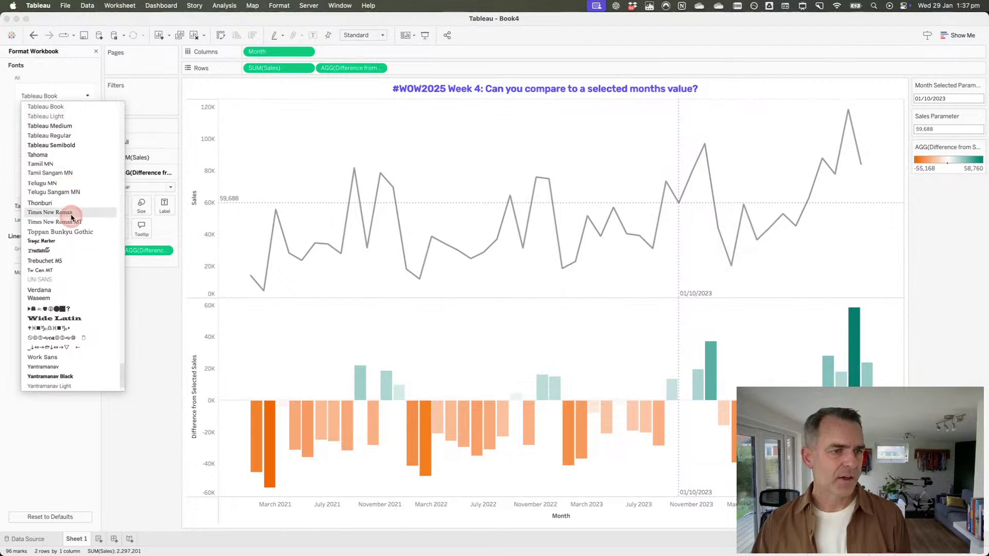
{"action": "scroll", "coordinate": [71, 214], "scroll_direction": "up", "scroll_amount": 5}
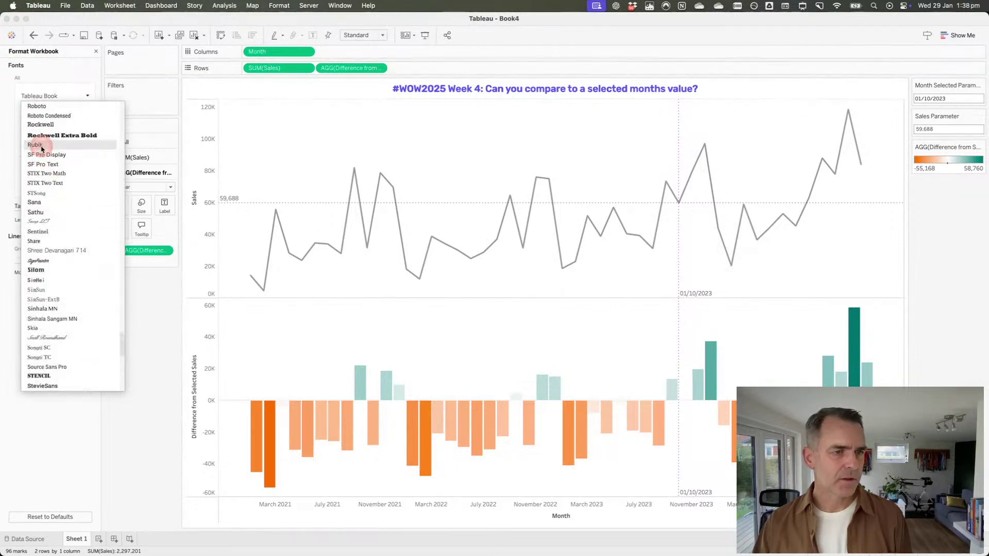
{"action": "left_click", "coordinate": [41, 146]}
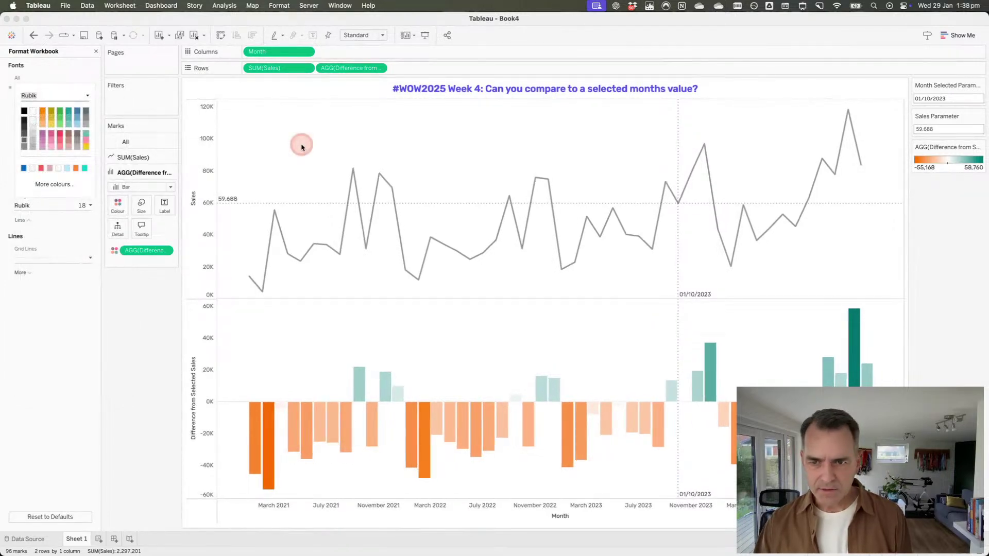
{"action": "left_click", "coordinate": [96, 51]}
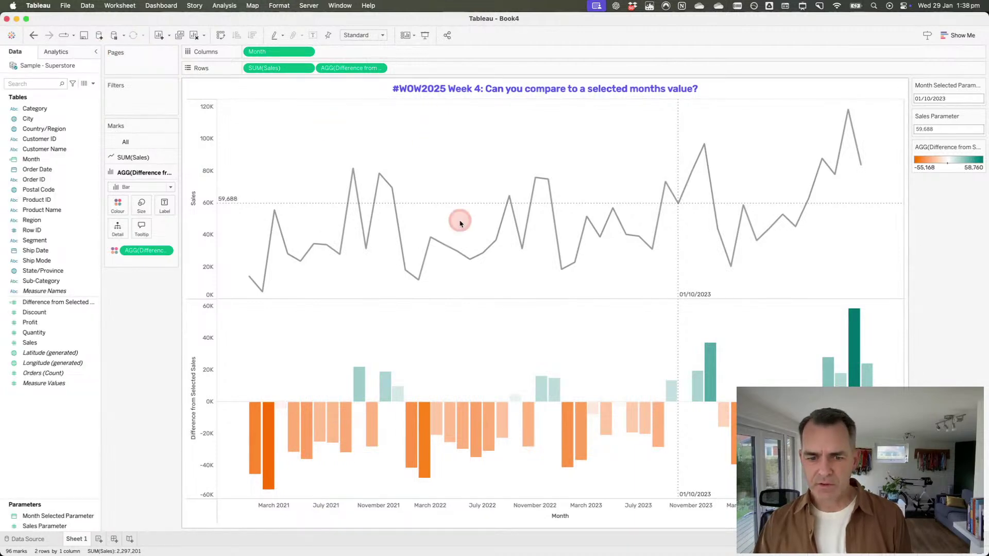
Step: Clear the Month title from the month axis via Edit Axis
{"action": "right_click", "coordinate": [548, 507]}
{"action": "left_click", "coordinate": [568, 416]}
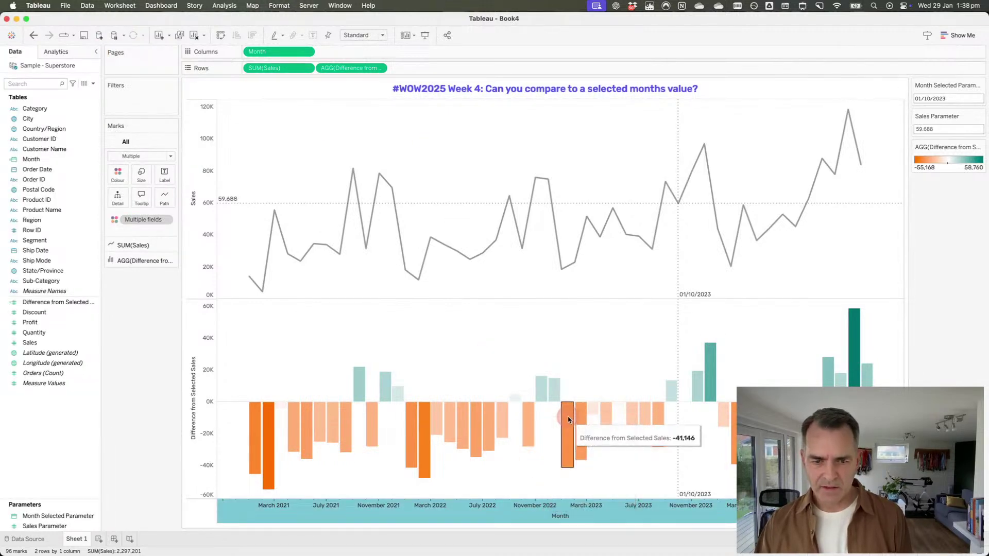
{"action": "right_click", "coordinate": [556, 517]}
{"action": "left_click", "coordinate": [567, 427]}
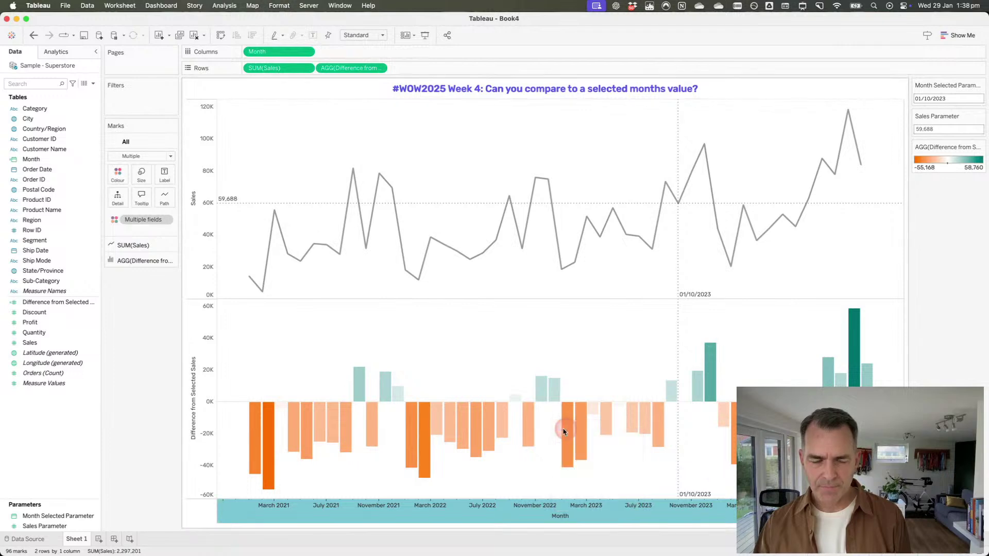
{"action": "double_click", "coordinate": [491, 368]}
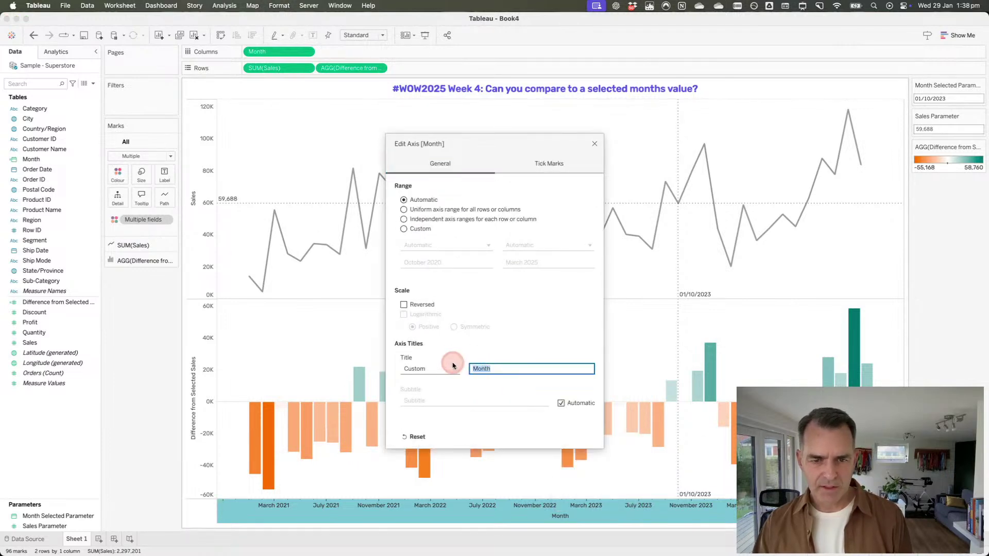
{"action": "key", "text": "BackSpace"}
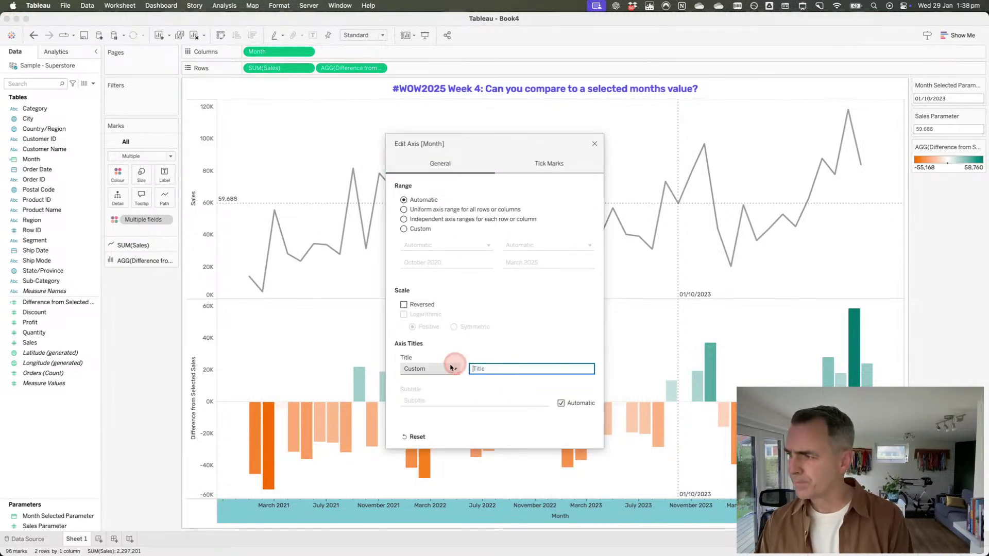
{"action": "left_click", "coordinate": [594, 143]}
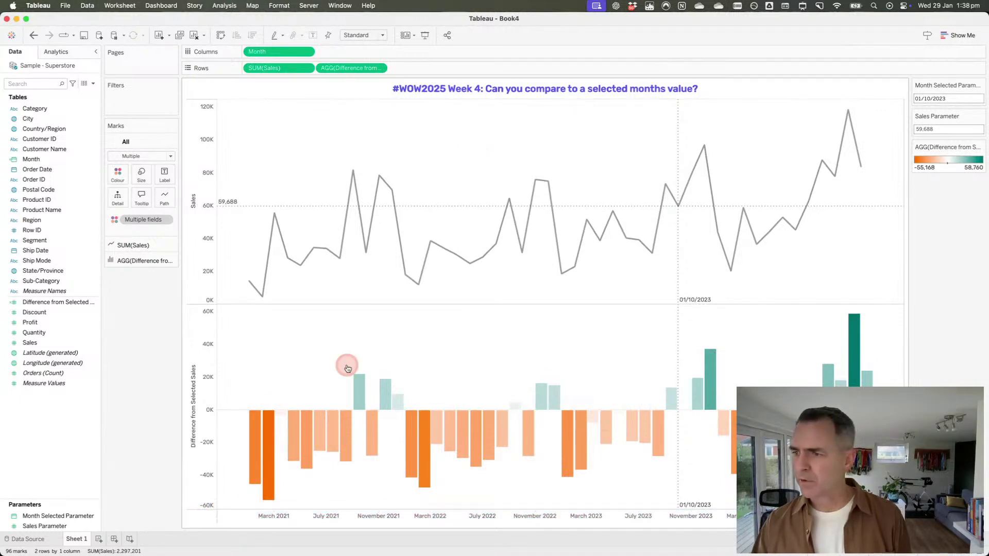
Step: Review the challenge requirements in the browser and return to Tableau
{"action": "key", "text": "super+Tab"}
{"action": "scroll", "coordinate": [495, 320], "scroll_direction": "down", "scroll_amount": 10}
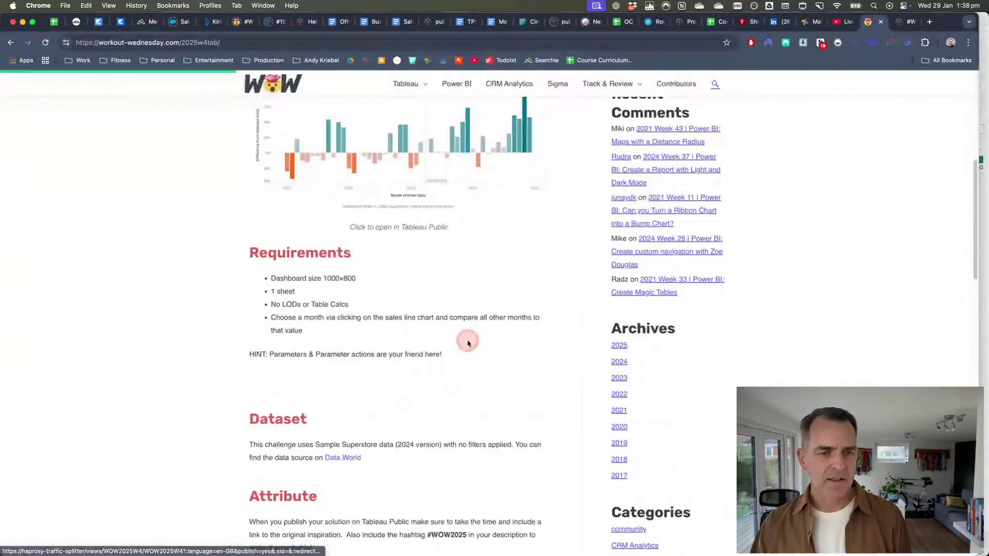
{"action": "key", "text": "super+Tab"}
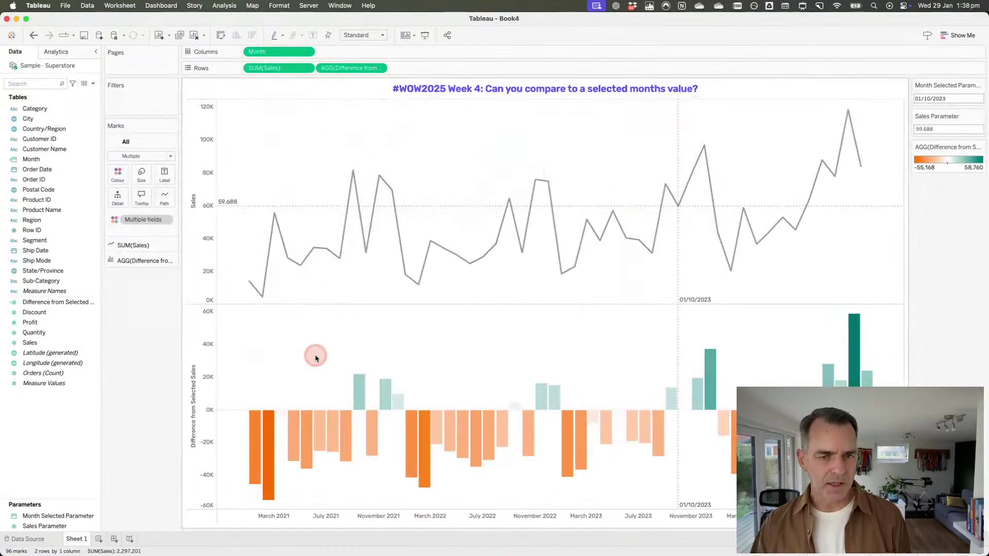
Step: Create Dashboard 1, delete its phone layout, and place Sheet 1's charts on it
{"action": "left_click", "coordinate": [115, 539]}
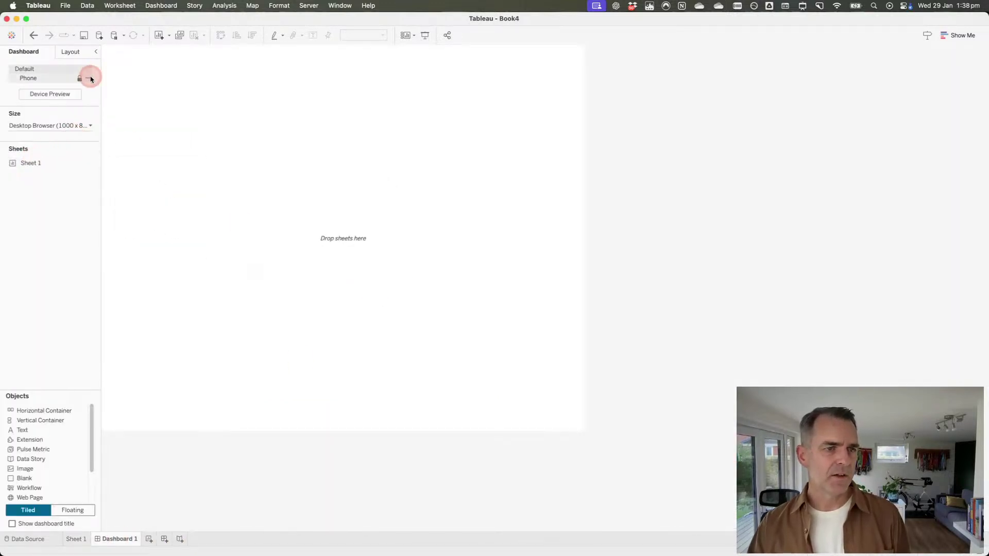
{"action": "left_click", "coordinate": [88, 78]}
{"action": "left_click", "coordinate": [98, 106]}
{"action": "left_click_drag", "start_coordinate": [30, 139], "coordinate": [224, 133]}
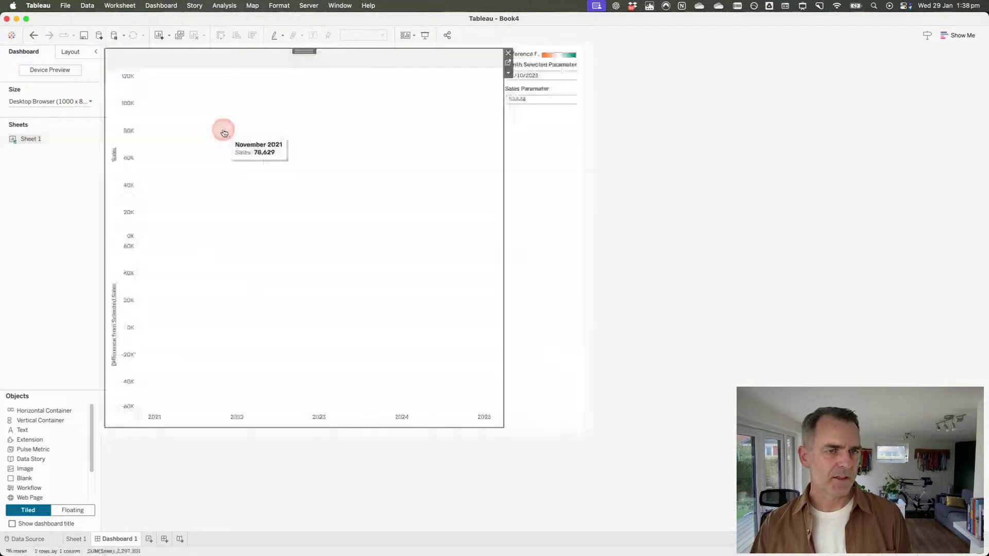
Step: Delete the container holding the legend and parameter controls, with its items
{"action": "left_click", "coordinate": [532, 179]}
{"action": "left_click", "coordinate": [585, 53]}
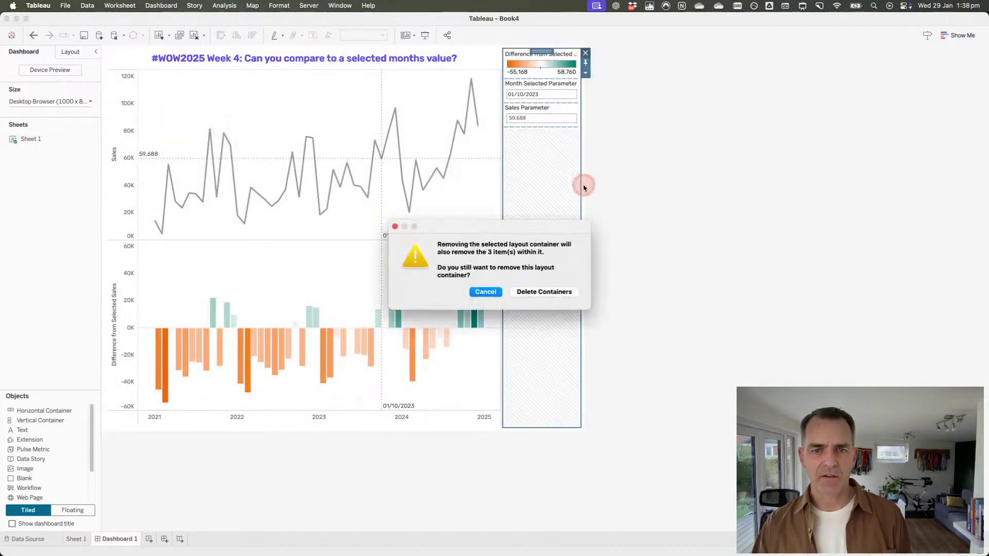
{"action": "left_click", "coordinate": [533, 291]}
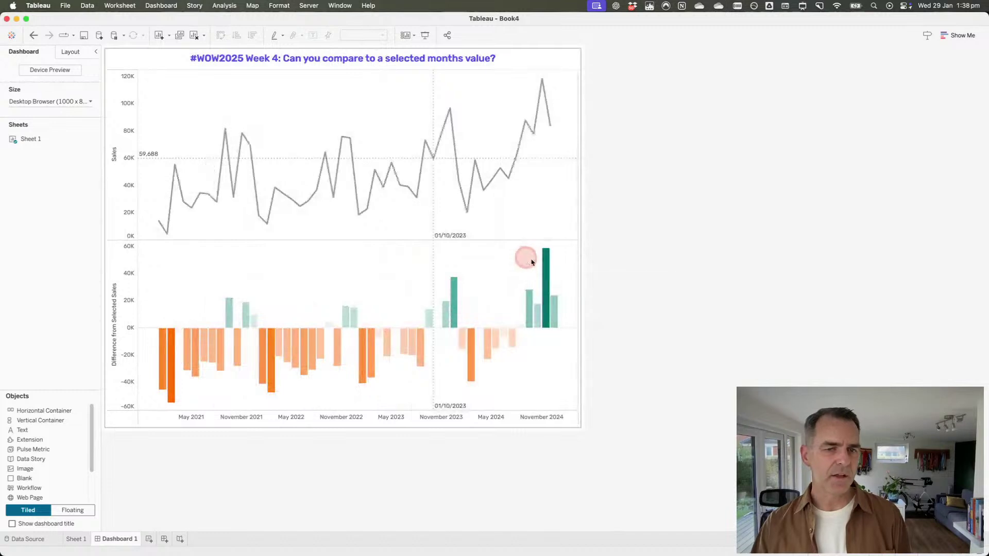
{"action": "left_click", "coordinate": [150, 5]}
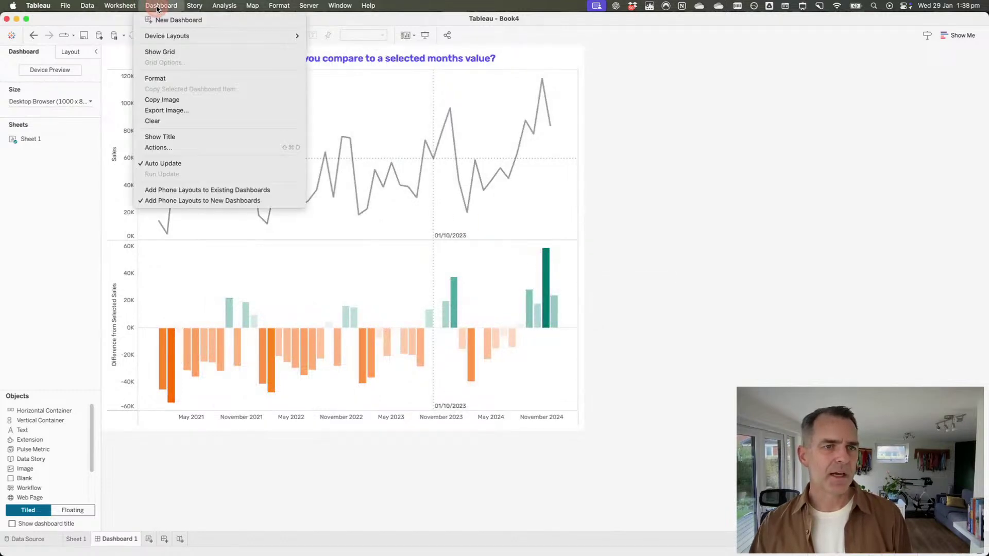
Step: Change the month parameter action's source sheet to Dashboard 1
{"action": "left_click", "coordinate": [165, 148]}
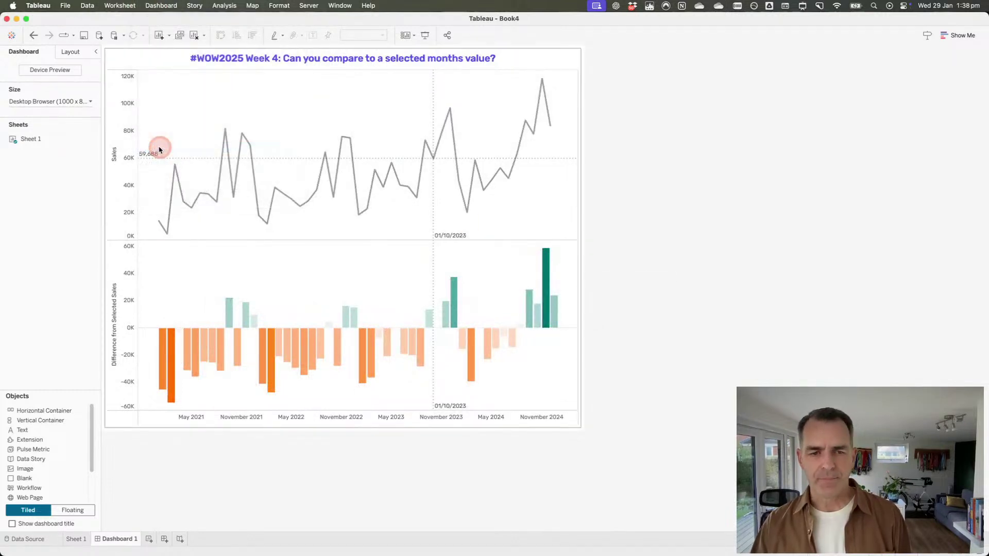
{"action": "left_click", "coordinate": [393, 279]}
{"action": "left_click", "coordinate": [552, 357]}
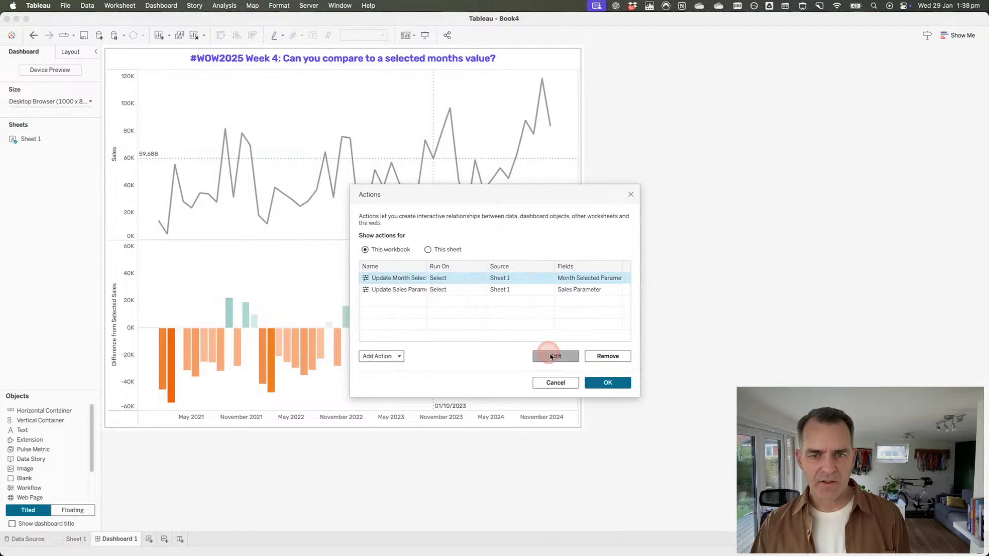
{"action": "left_click", "coordinate": [416, 259]}
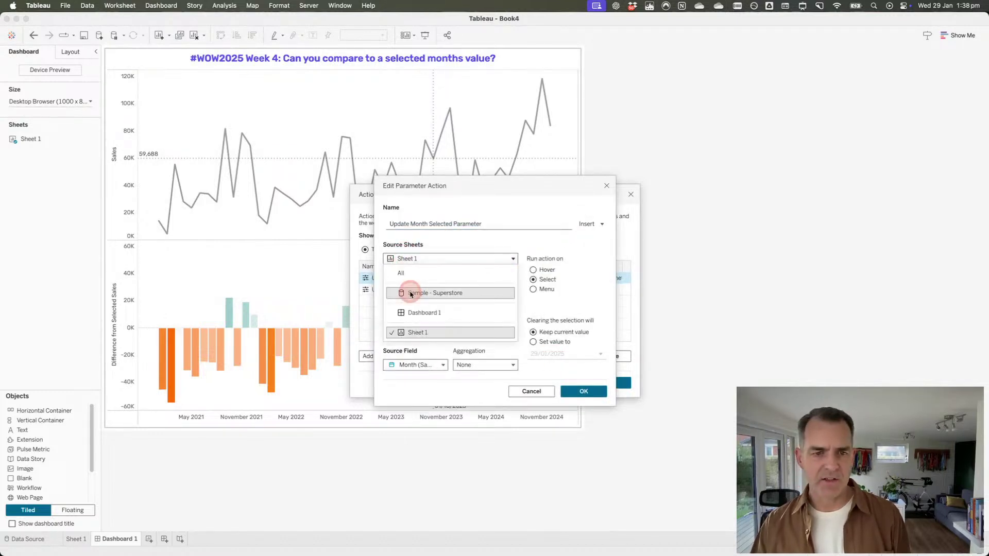
{"action": "left_click", "coordinate": [411, 315]}
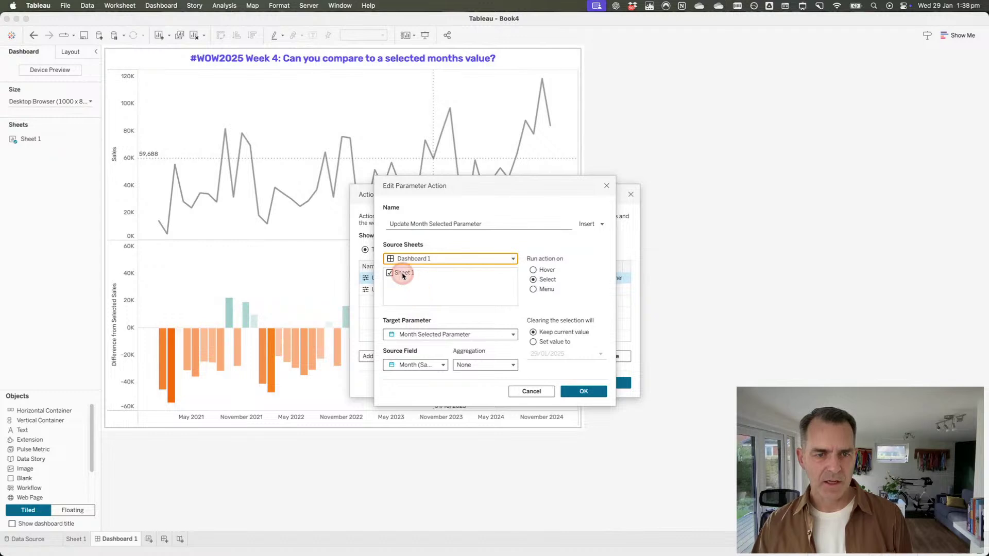
{"action": "left_click", "coordinate": [582, 391]}
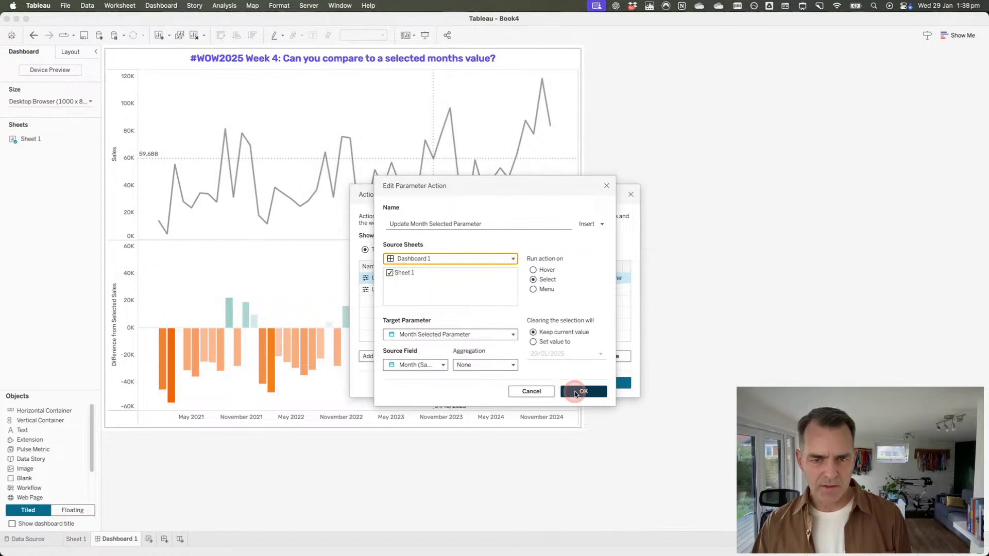
Step: Make Dashboard 1 the source of the Update Sales Parameter action too, and confirm
{"action": "left_click", "coordinate": [417, 292]}
{"action": "left_click", "coordinate": [555, 356]}
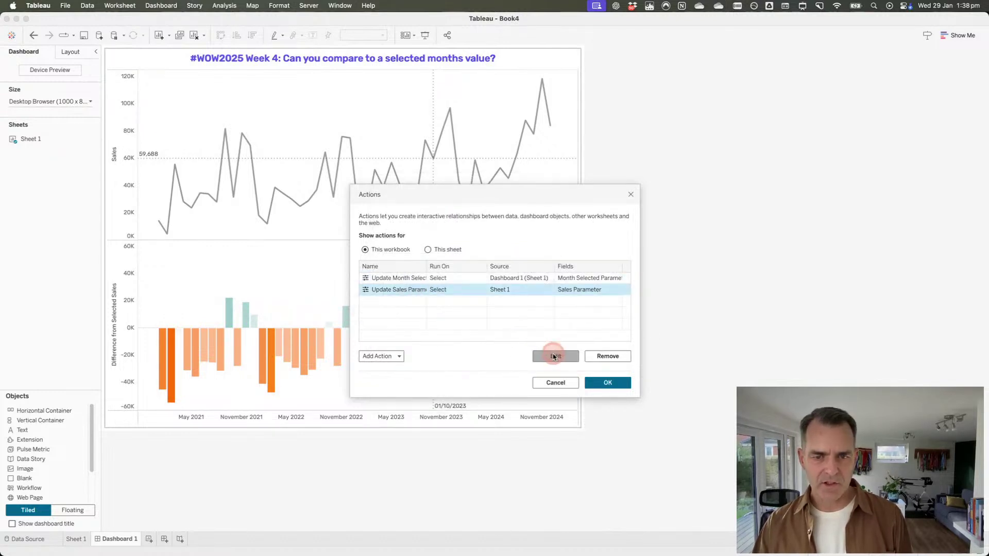
{"action": "left_click", "coordinate": [431, 258]}
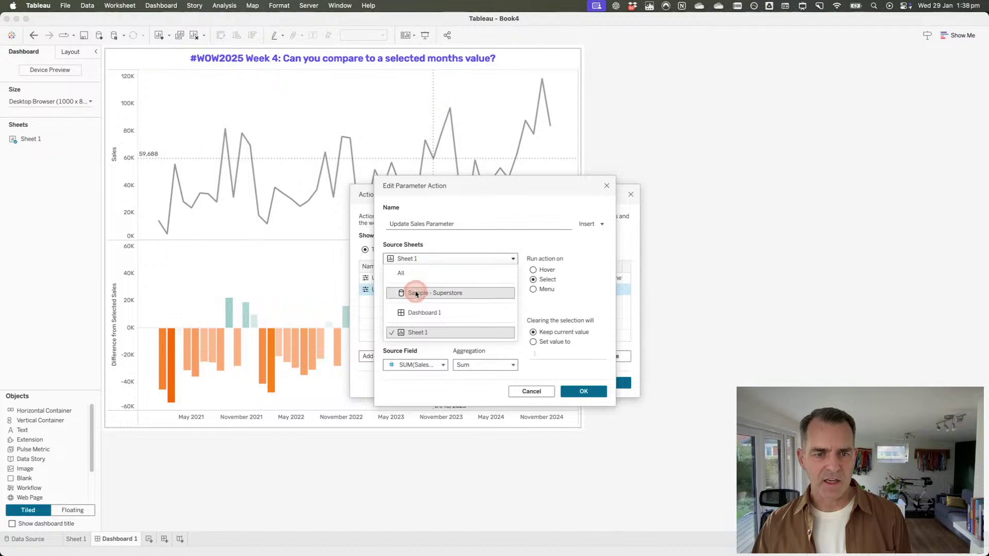
{"action": "left_click", "coordinate": [416, 315]}
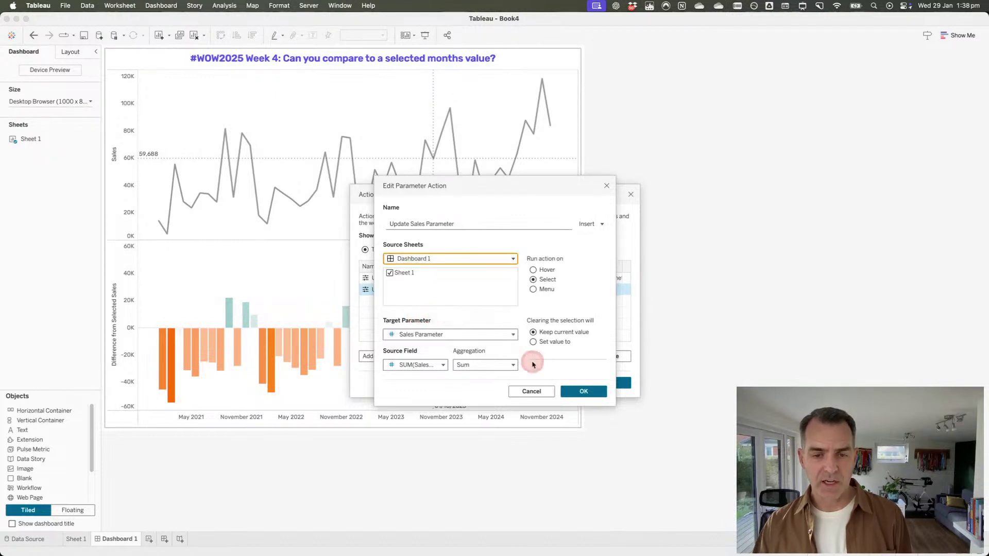
{"action": "left_click", "coordinate": [583, 390]}
{"action": "left_click", "coordinate": [608, 383]}
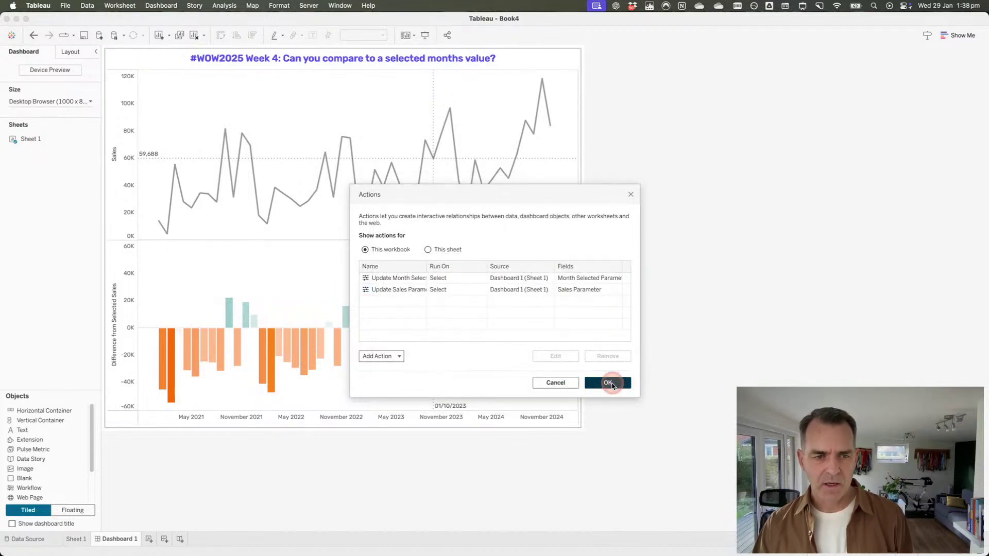
Step: Test by clicking January 2023, December 2022, and June 2022, then settle on March 2022 (38,726) and return to Sheet 1
{"action": "left_click", "coordinate": [369, 284]}
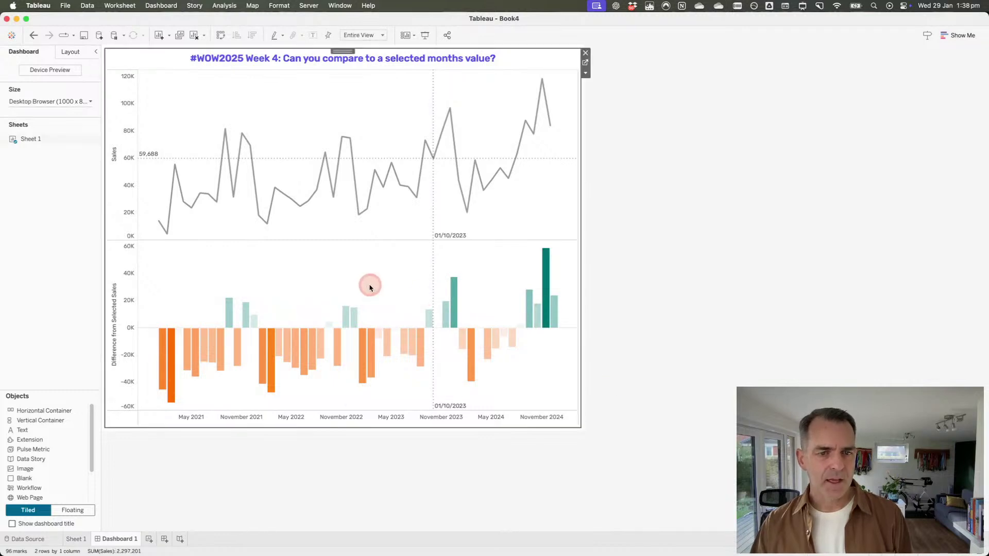
{"action": "left_click", "coordinate": [359, 216]}
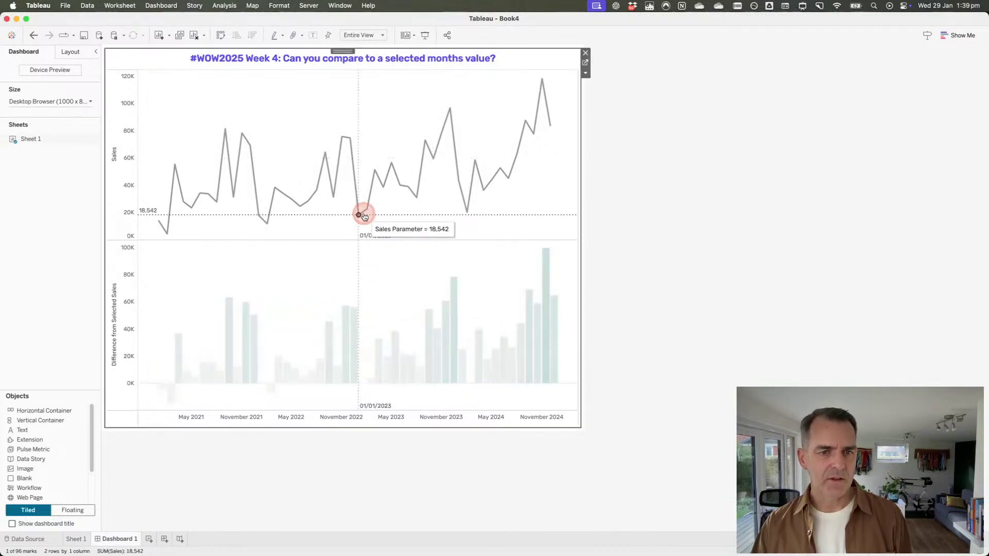
{"action": "left_click", "coordinate": [351, 139]}
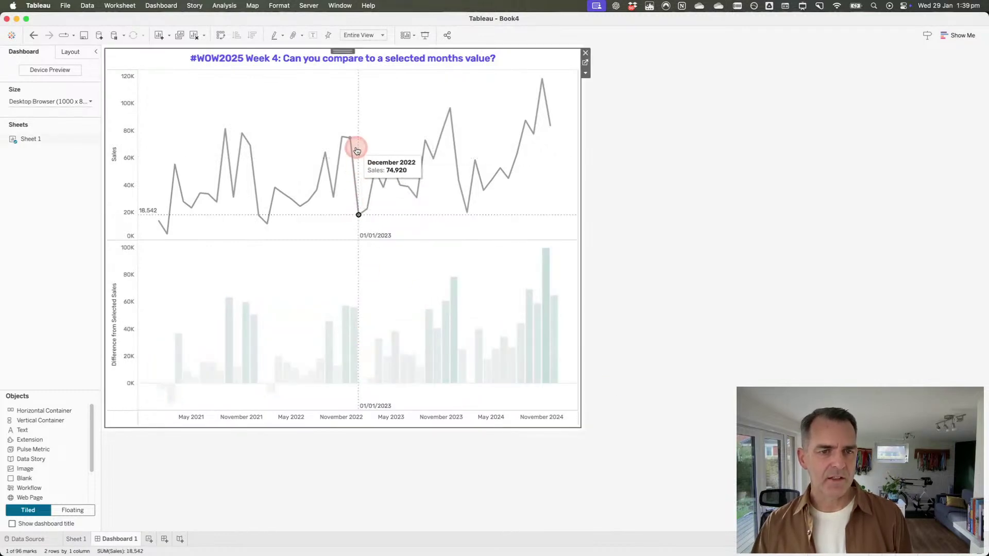
{"action": "left_click", "coordinate": [300, 206]}
{"action": "left_click", "coordinate": [277, 125]}
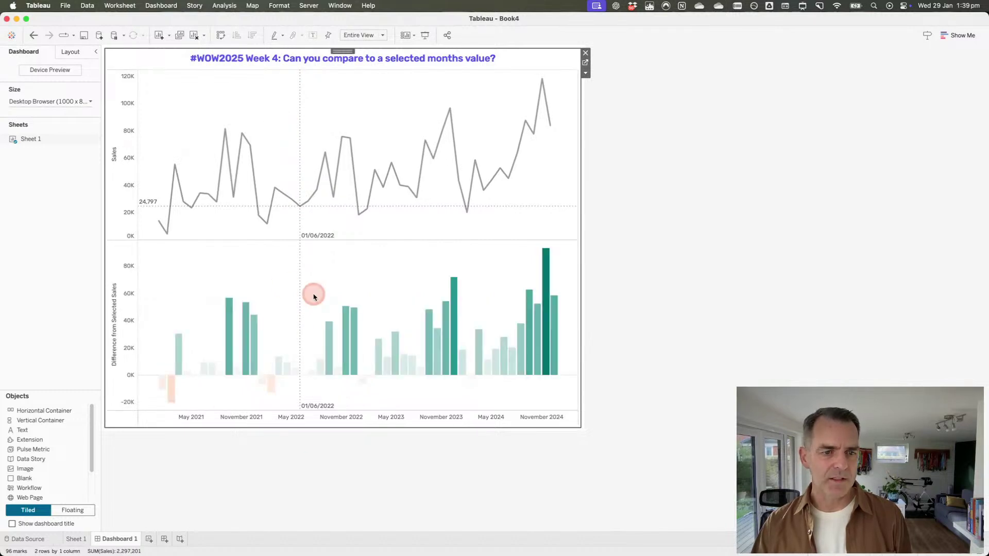
{"action": "left_click", "coordinate": [275, 188]}
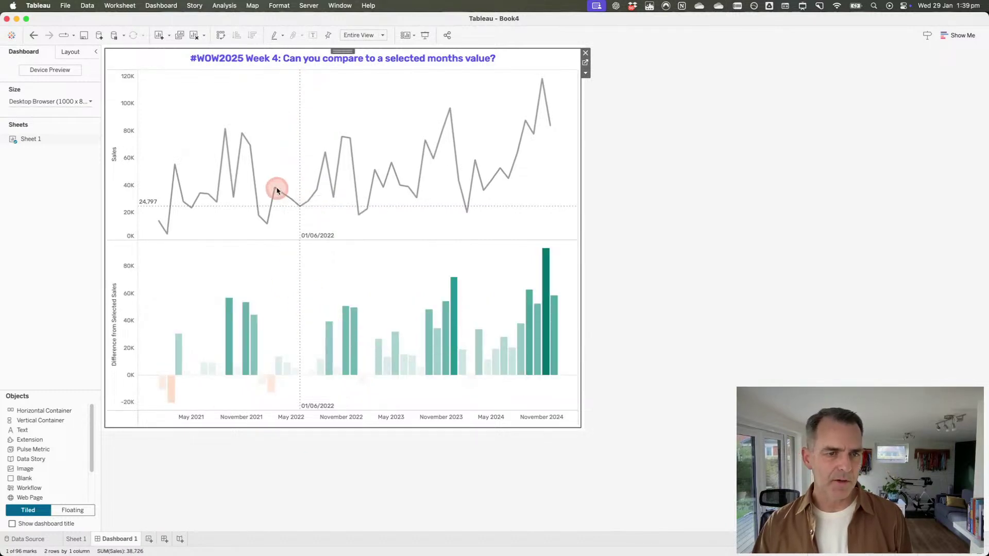
{"action": "left_click", "coordinate": [331, 281]}
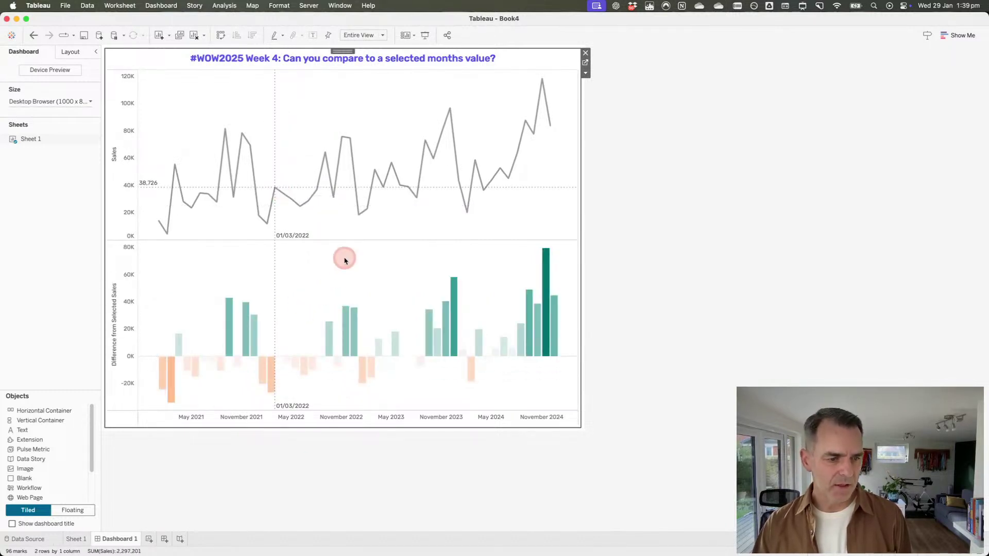
{"action": "left_click", "coordinate": [75, 540]}
Step: Create calculated field T with formula TRUE
{"action": "left_click", "coordinate": [155, 419]}
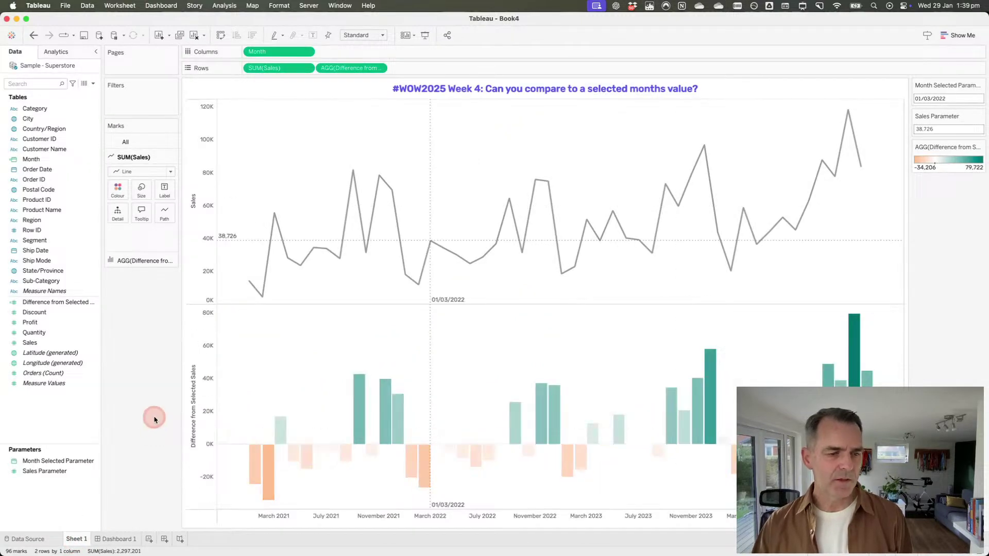
{"action": "left_click", "coordinate": [98, 89]}
{"action": "left_click", "coordinate": [96, 85]}
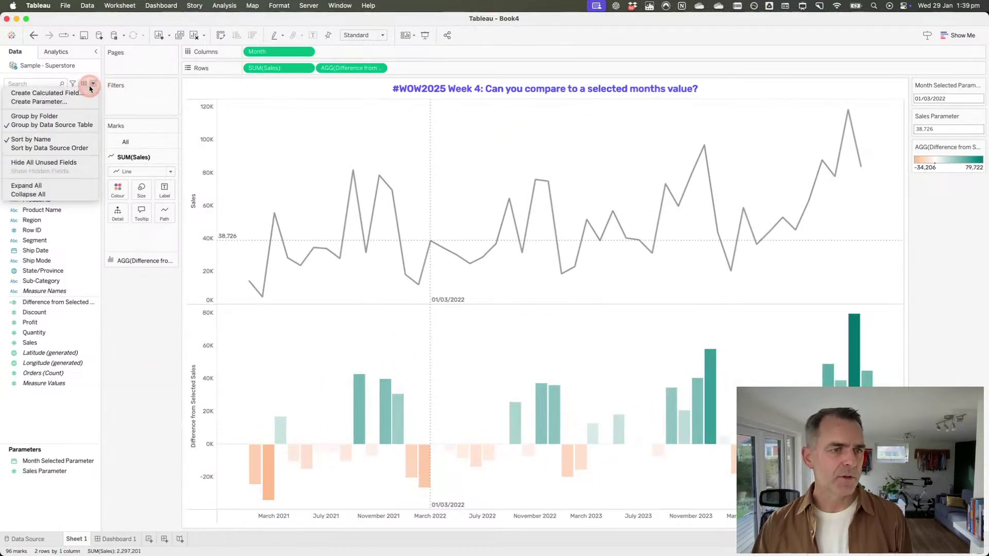
{"action": "left_click", "coordinate": [71, 93]}
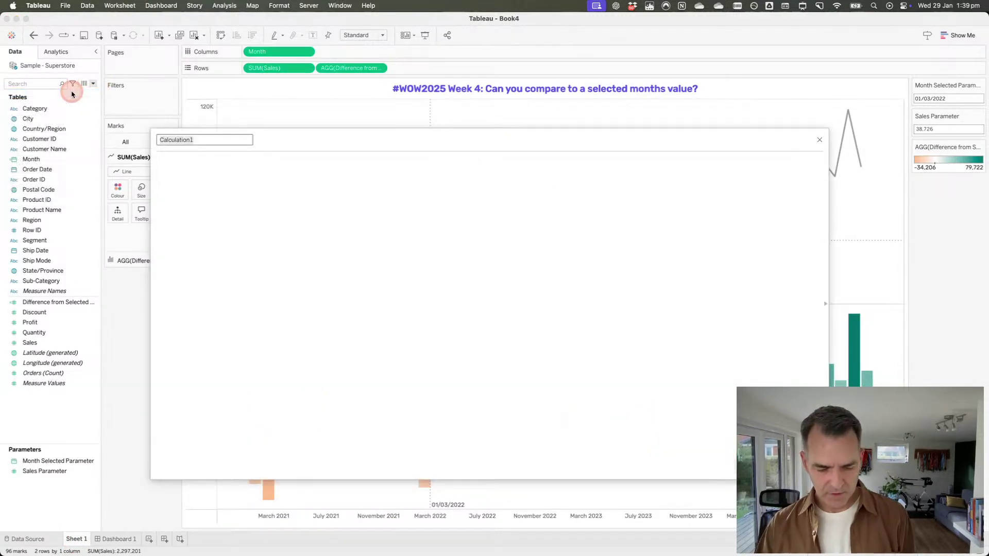
{"action": "type", "text": "TRUE"}
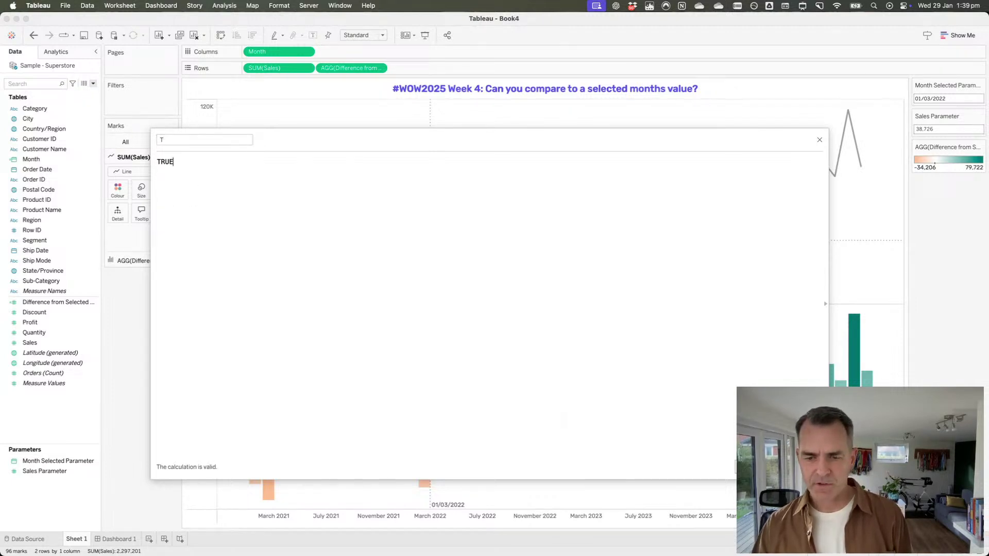
{"action": "key", "text": "Return"}
Step: Create calculated field F with formula FALSE and add it to Detail on the Marks card
{"action": "left_click", "coordinate": [93, 84]}
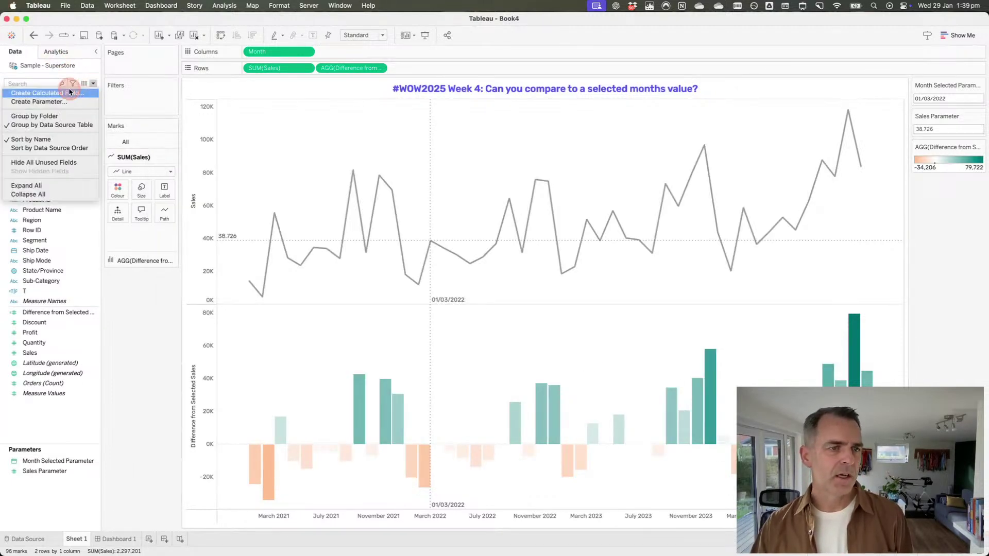
{"action": "left_click", "coordinate": [70, 94]}
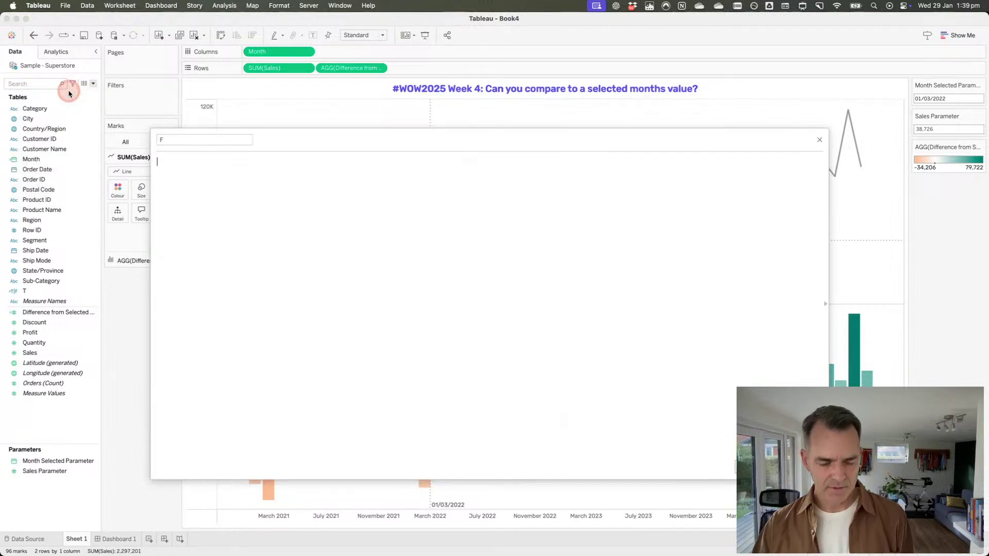
{"action": "type", "text": "FALSE"}
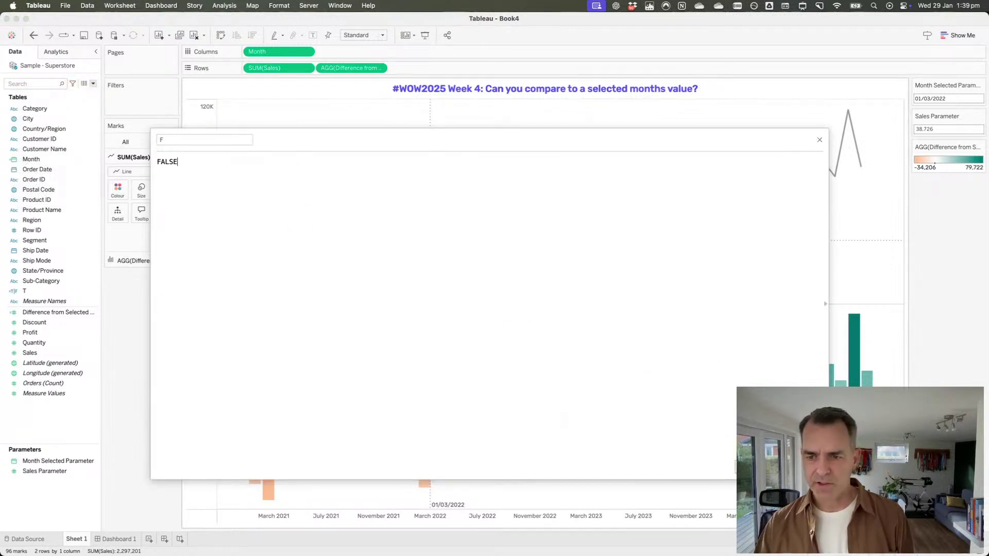
{"action": "key", "text": "Return"}
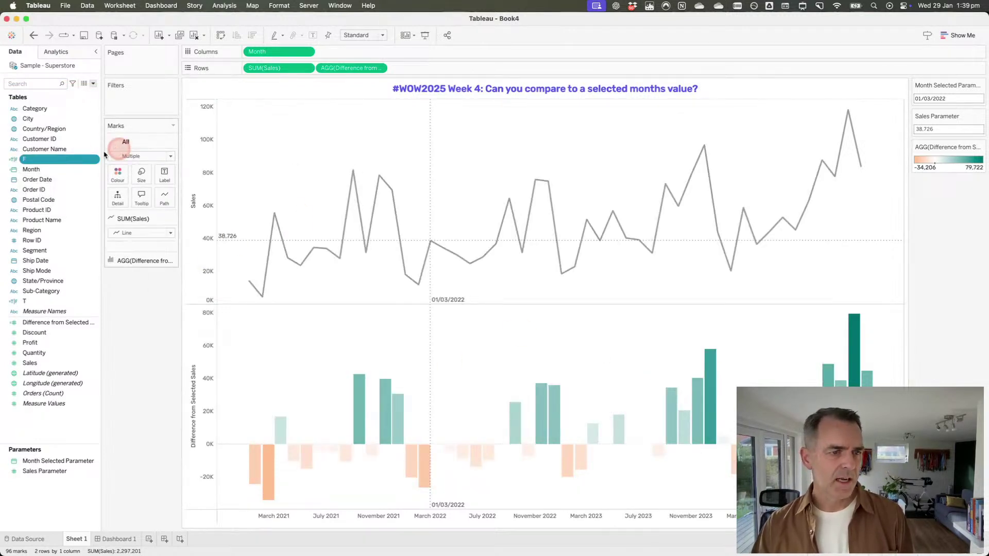
{"action": "left_click_drag", "start_coordinate": [31, 159], "coordinate": [114, 197]}
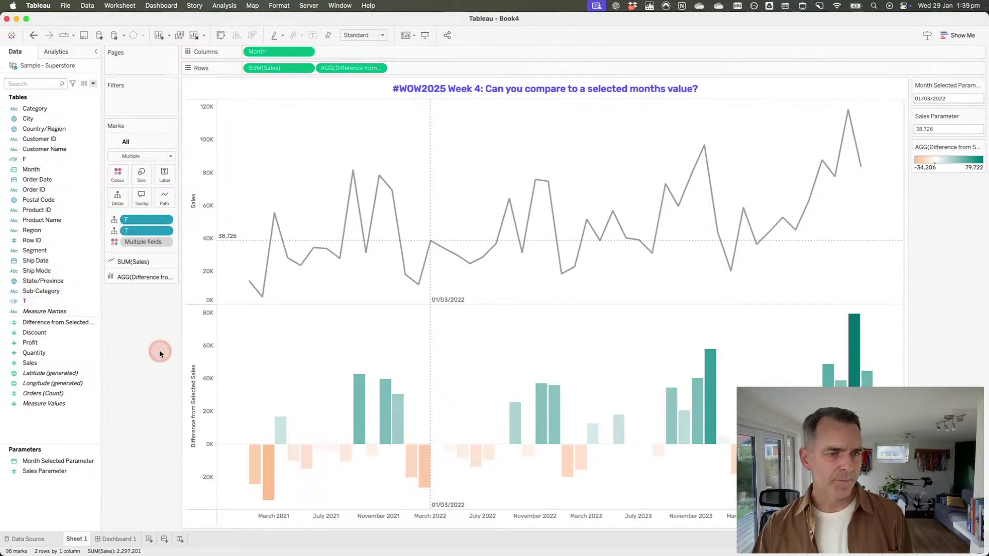
Step: Add a filter action on Dashboard 1 that runs on Select and targets only Sheet 1
{"action": "left_click", "coordinate": [118, 539]}
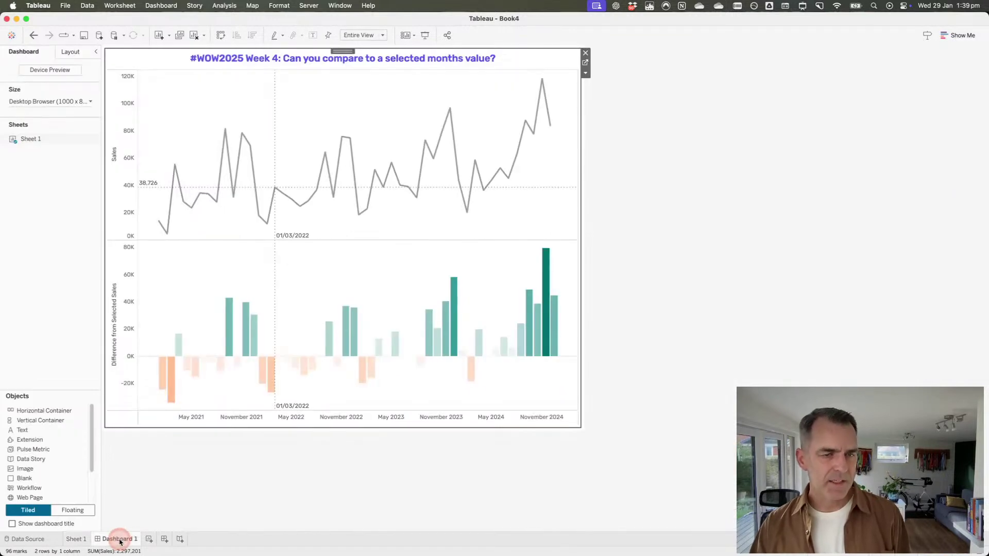
{"action": "left_click", "coordinate": [159, 6]}
{"action": "left_click", "coordinate": [164, 149]}
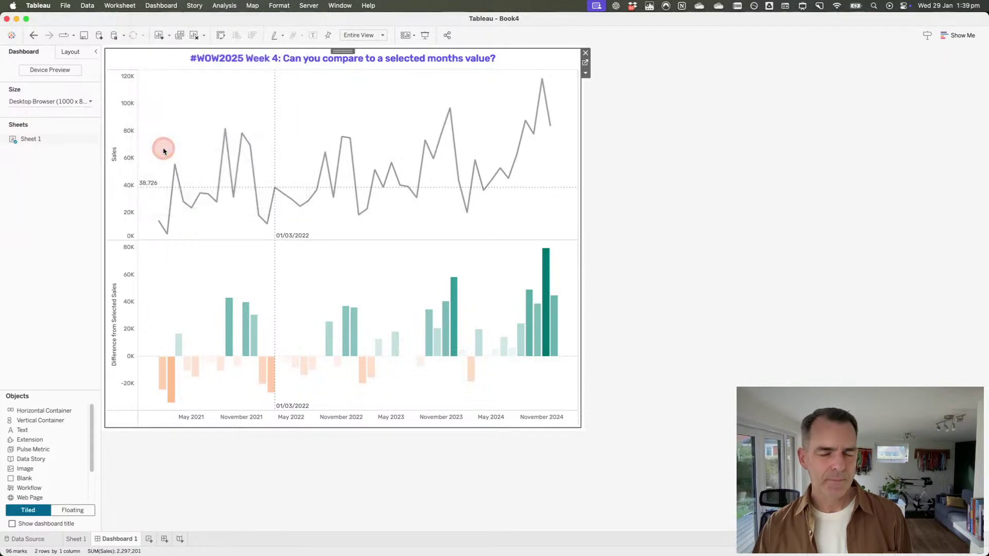
{"action": "left_click", "coordinate": [391, 354]}
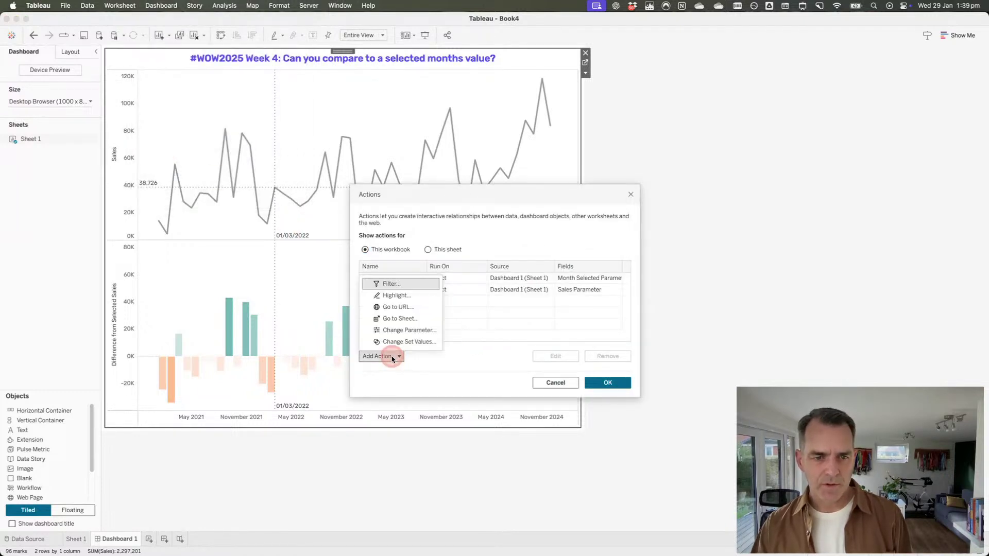
{"action": "left_click", "coordinate": [391, 284]}
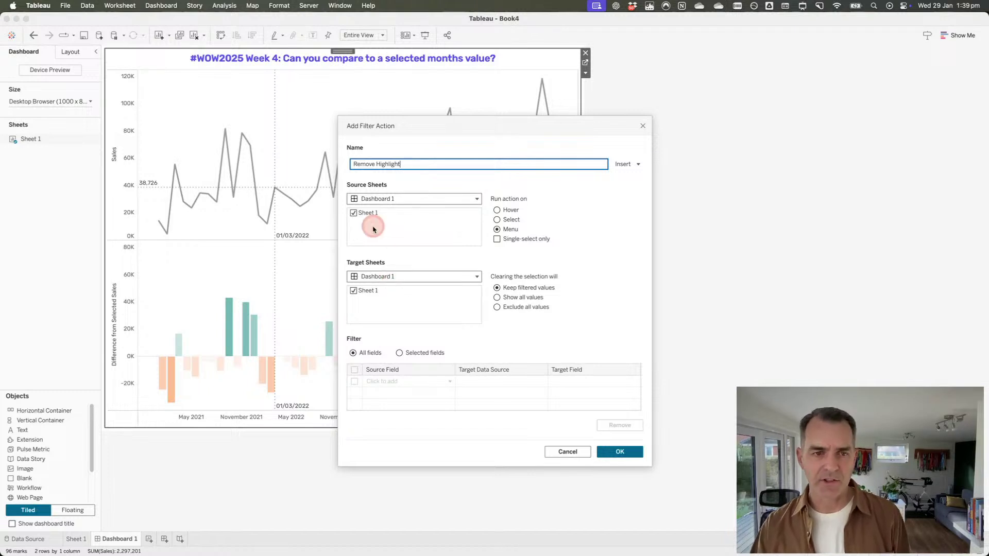
{"action": "left_click", "coordinate": [513, 217]}
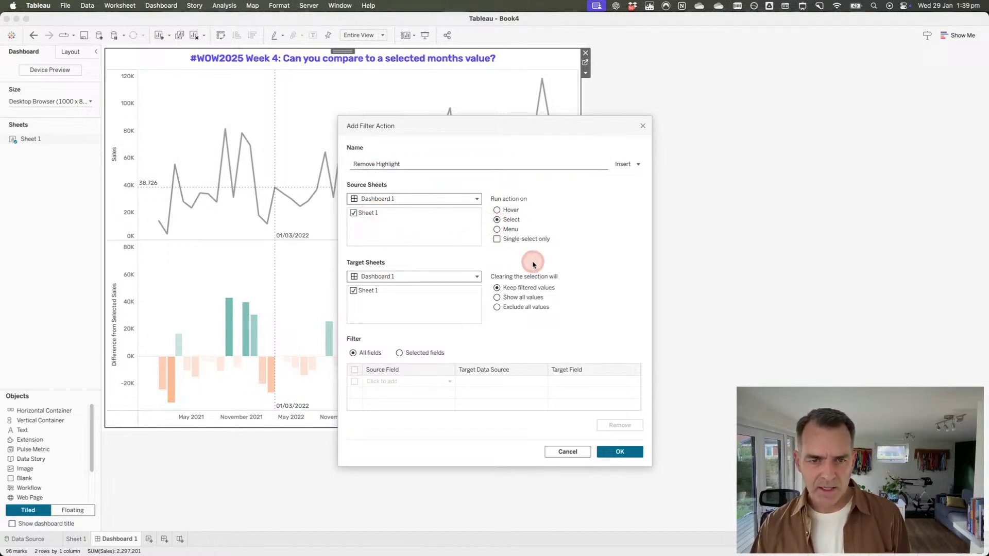
{"action": "left_click", "coordinate": [372, 278]}
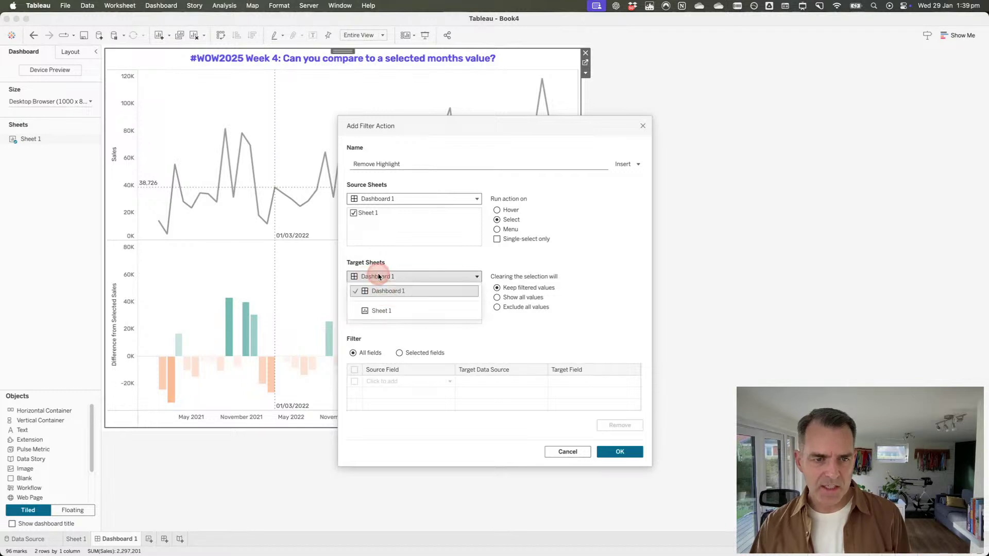
{"action": "left_click", "coordinate": [380, 312]}
{"action": "left_click", "coordinate": [382, 278]}
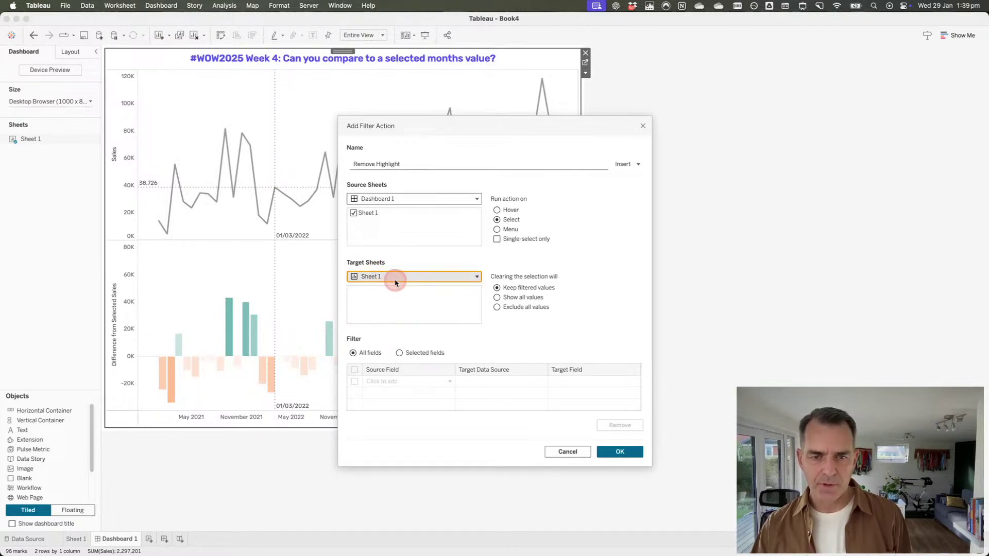
Step: Show all values when cleared, map selected field F to T, and save the Remove Highlight action
{"action": "left_click", "coordinate": [509, 290]}
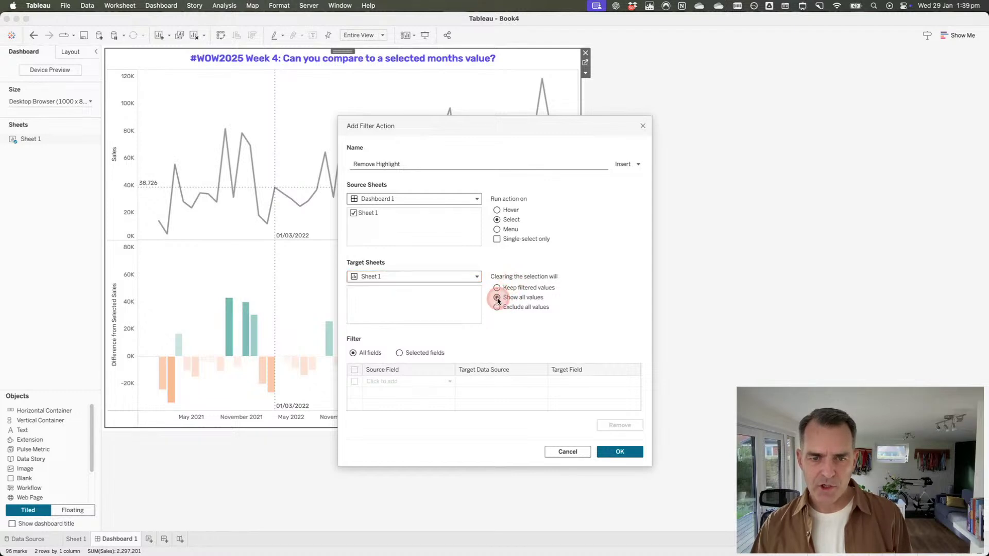
{"action": "left_click", "coordinate": [400, 359]}
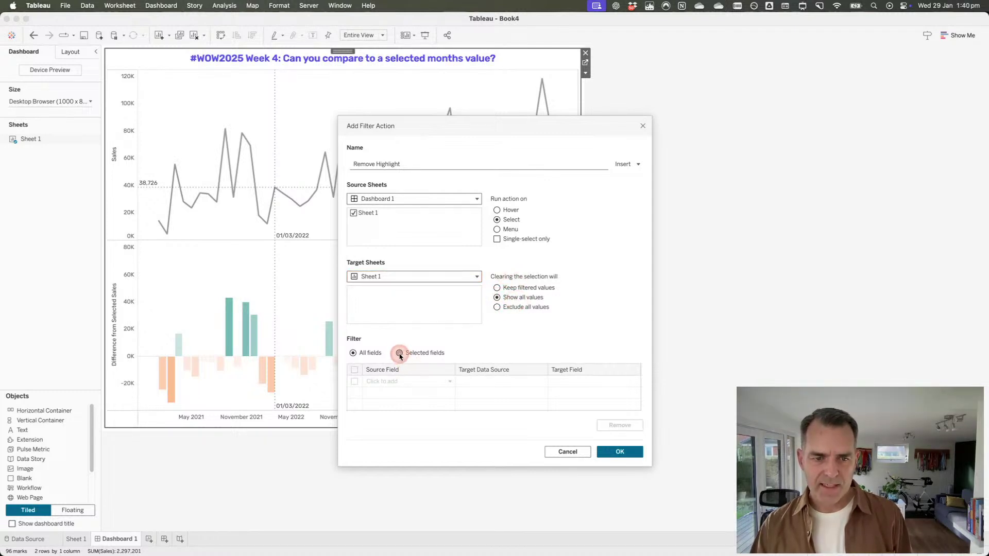
{"action": "left_click", "coordinate": [406, 381]}
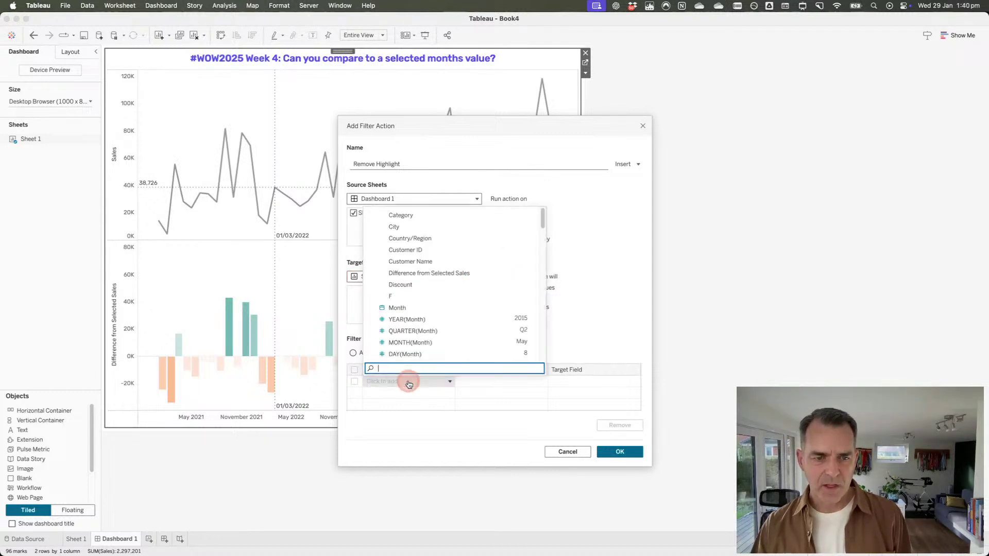
{"action": "left_click", "coordinate": [413, 293]}
{"action": "left_click", "coordinate": [564, 387]}
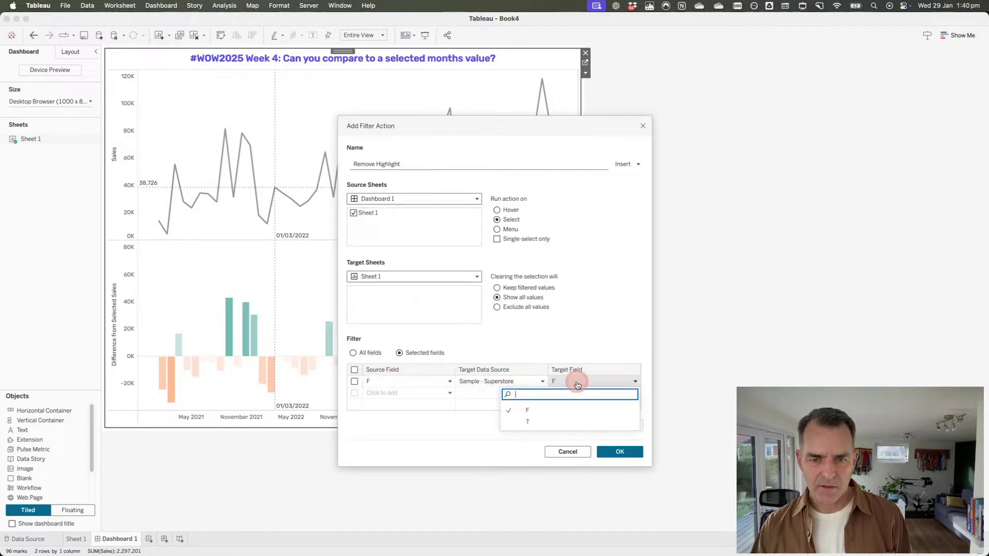
{"action": "left_click", "coordinate": [549, 416]}
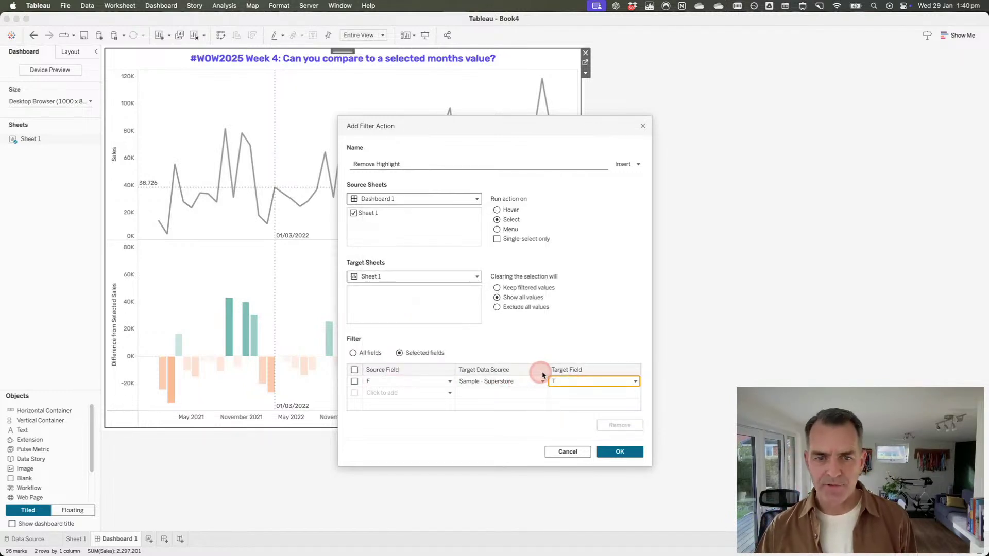
{"action": "left_click", "coordinate": [621, 453]}
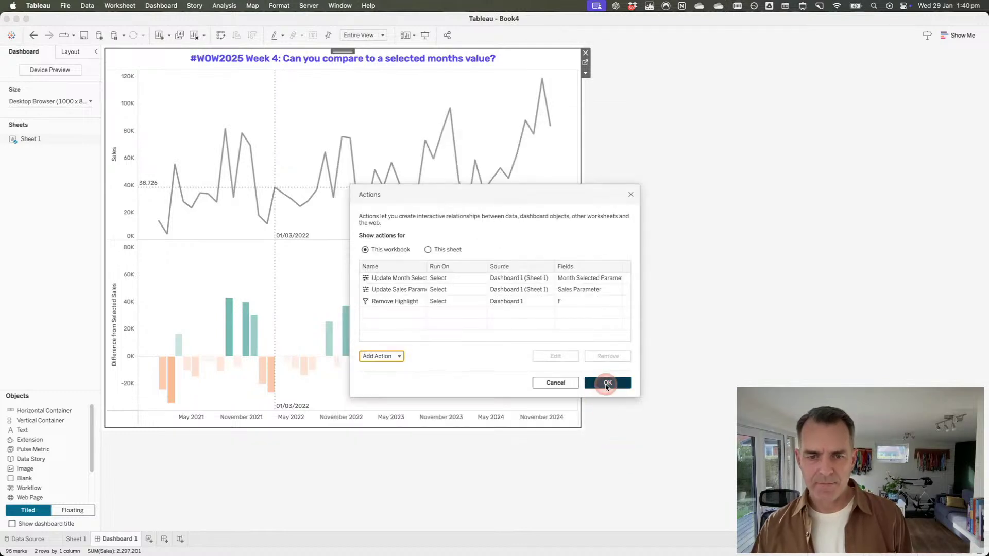
Step: Close the Actions dialog and test by clicking August 2023, then August 2022 (36,898)
{"action": "left_click", "coordinate": [607, 384]}
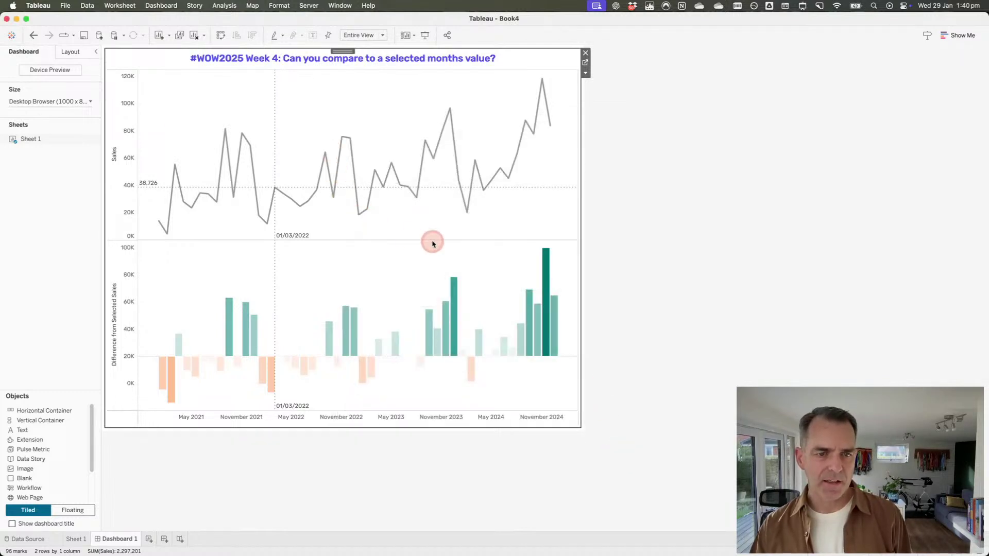
{"action": "left_click", "coordinate": [416, 199]}
{"action": "left_click", "coordinate": [315, 190]}
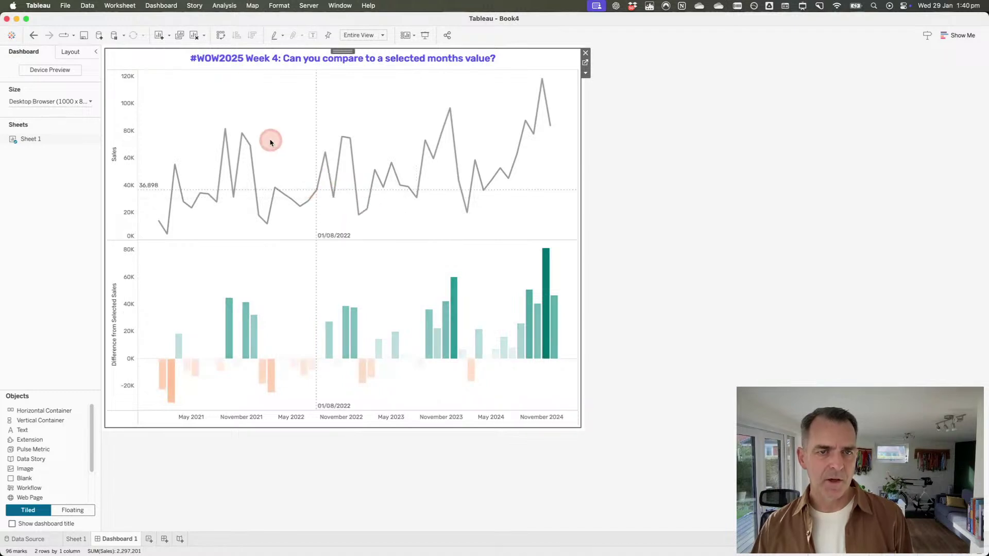